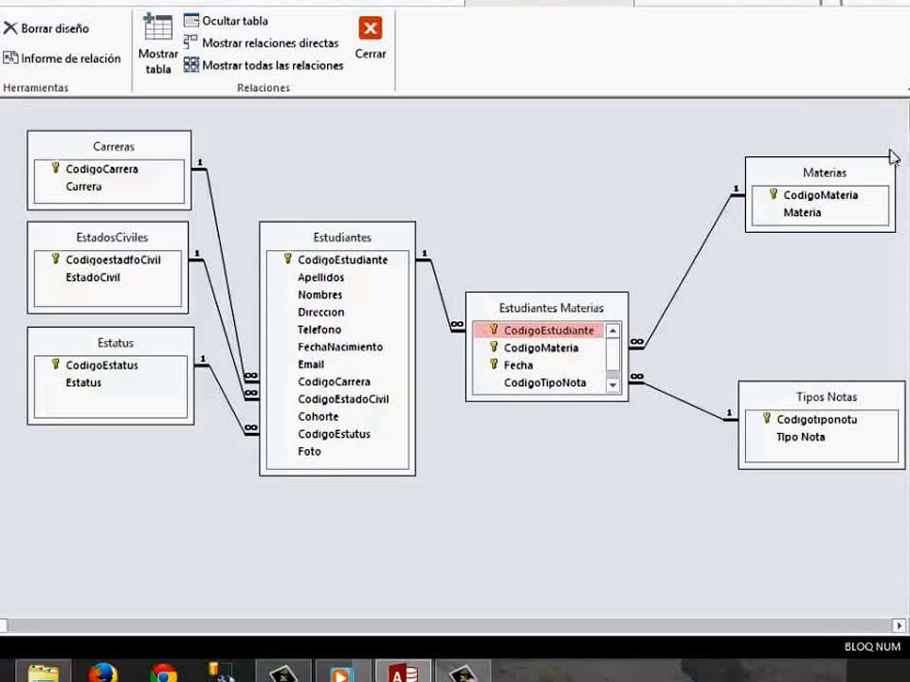
Examine how Materias and Estudiantes are linked through Estudiantes Materias in the relationships diagram.
left_click(793, 213)
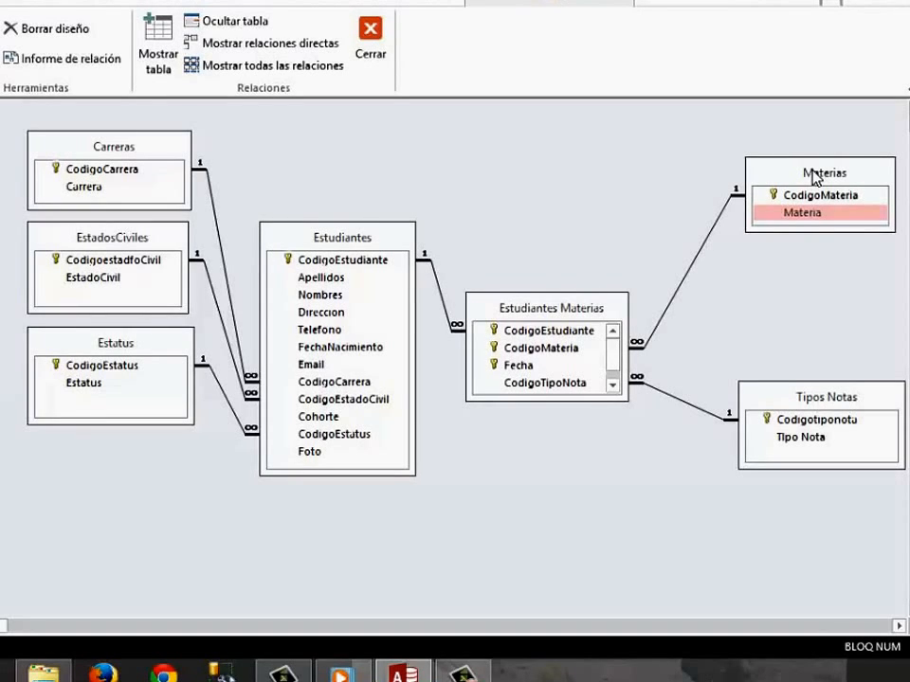
left_click(374, 260)
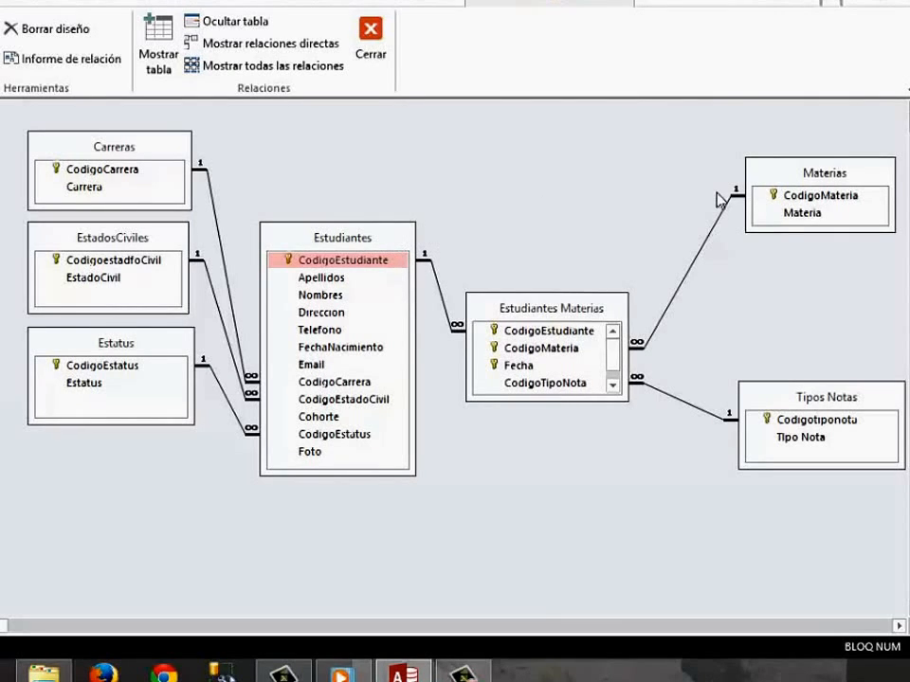
left_click(601, 311)
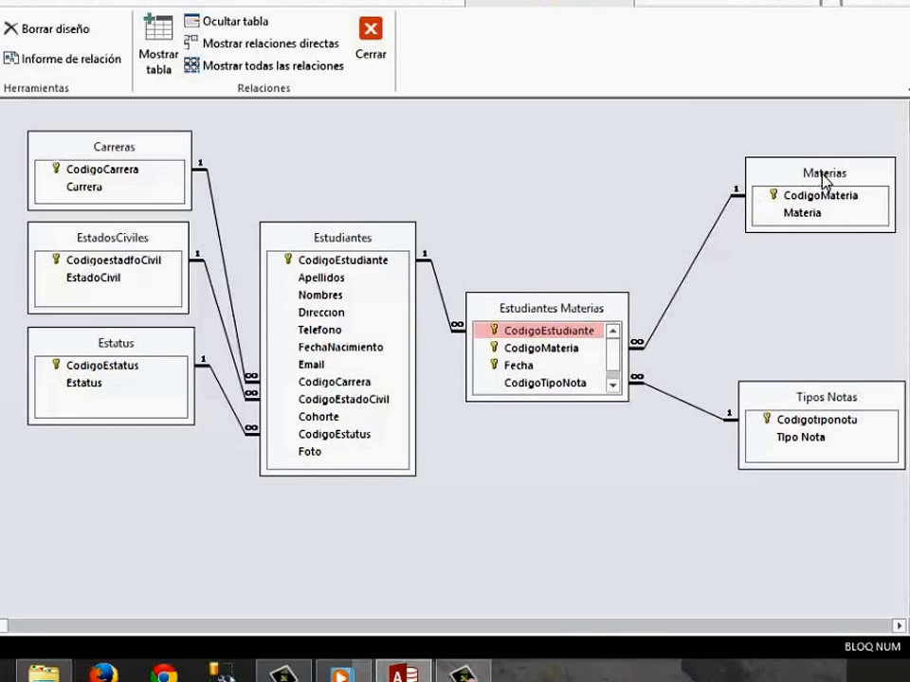
left_click(767, 180)
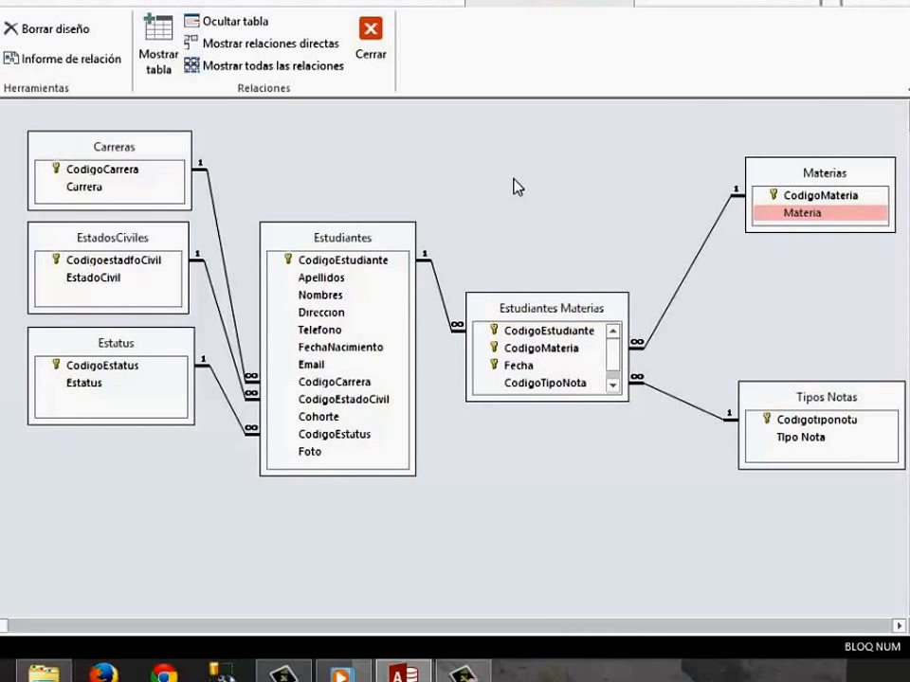
Create a query in design view with the tables Estudiantes, Estudiantes Materias and Materias.
left_click(99, 5)
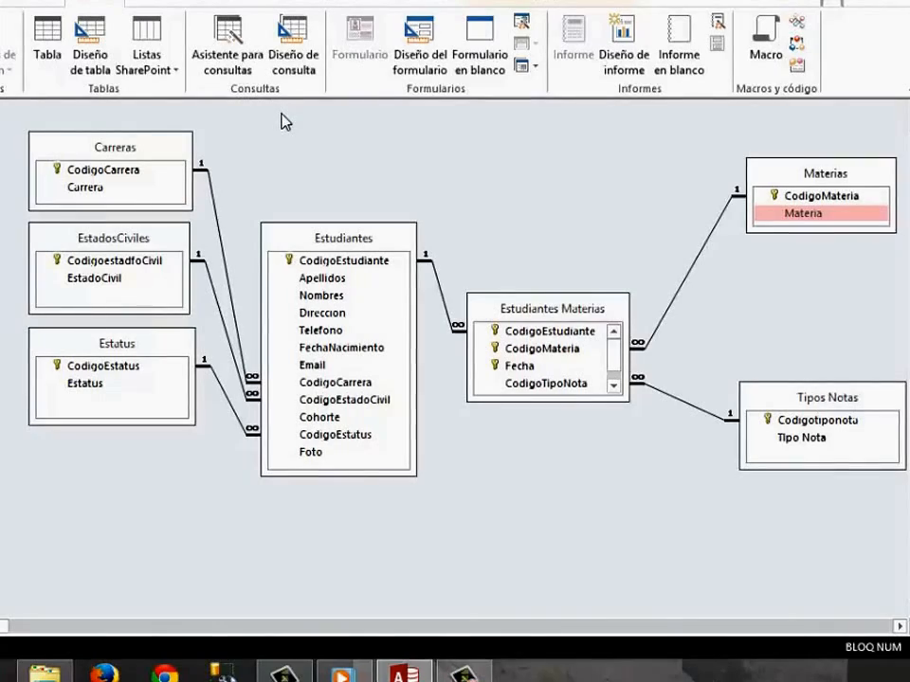
left_click(299, 62)
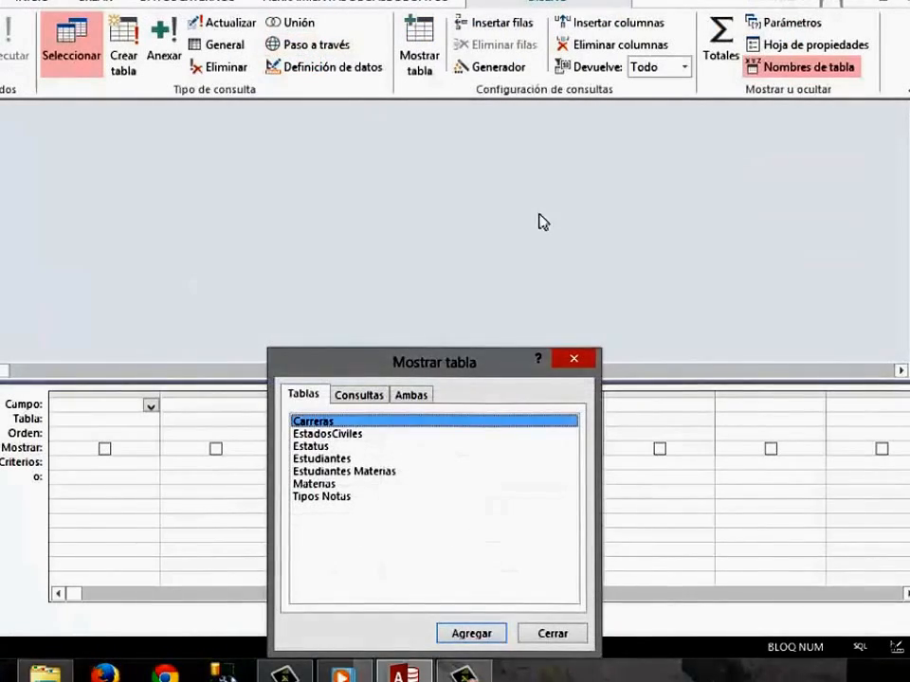
left_click_drag(474, 368, 592, 233)
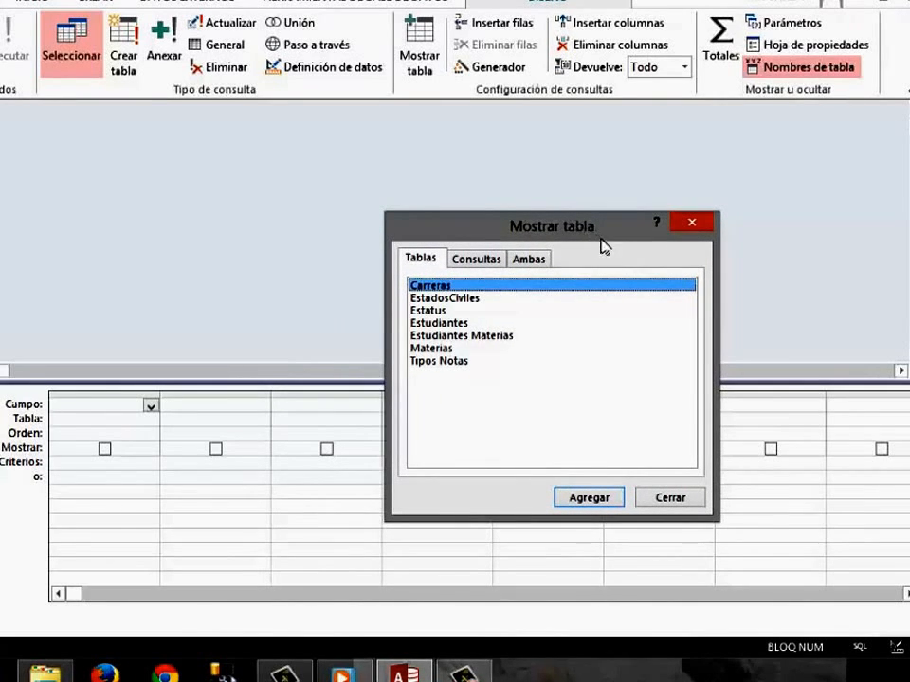
left_click(463, 326)
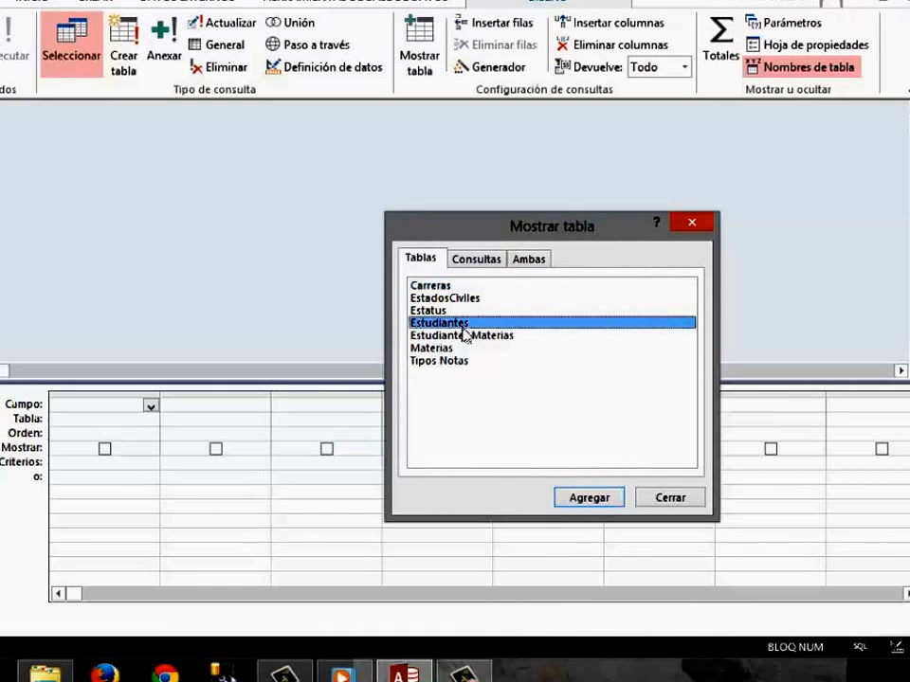
left_click(588, 498)
left_click(487, 338)
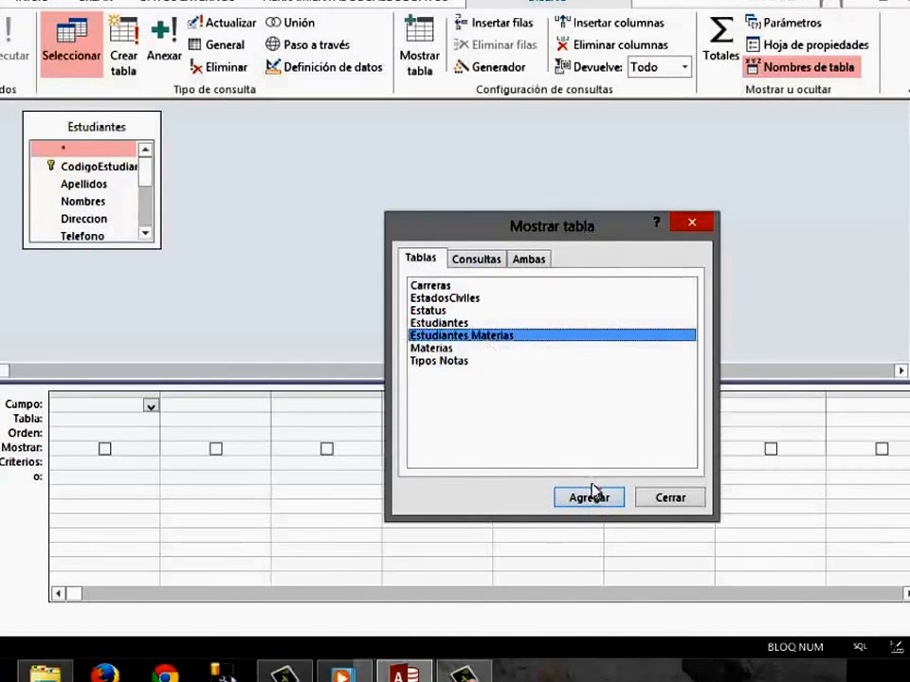
left_click(591, 493)
left_click(440, 349)
left_click(583, 495)
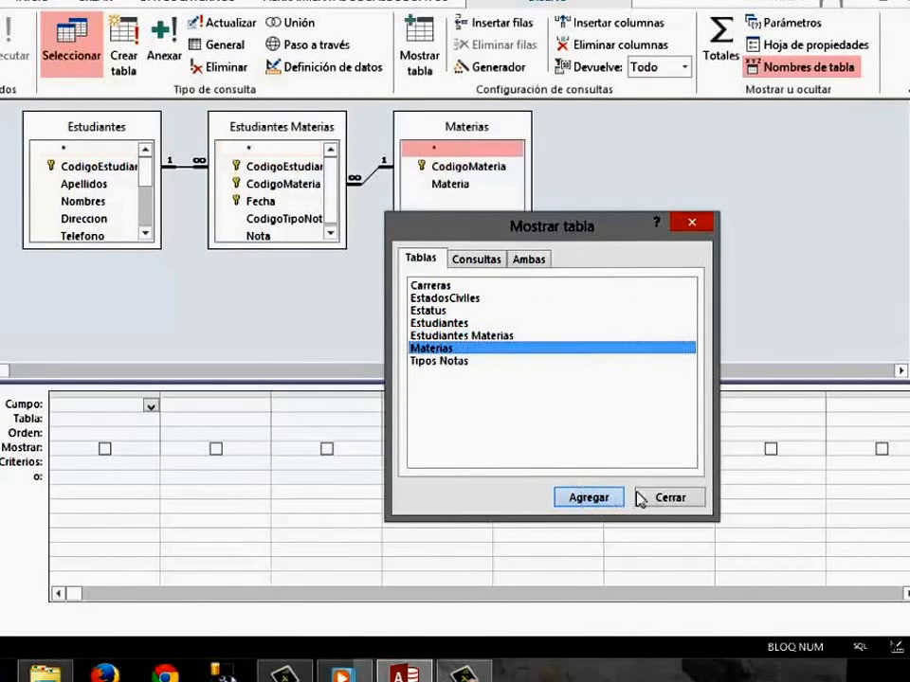
left_click(687, 498)
Enlarge the Estudiantes and Estudiantes Materias field lists and space the three tables apart in the query design.
left_click_drag(326, 251, 325, 288)
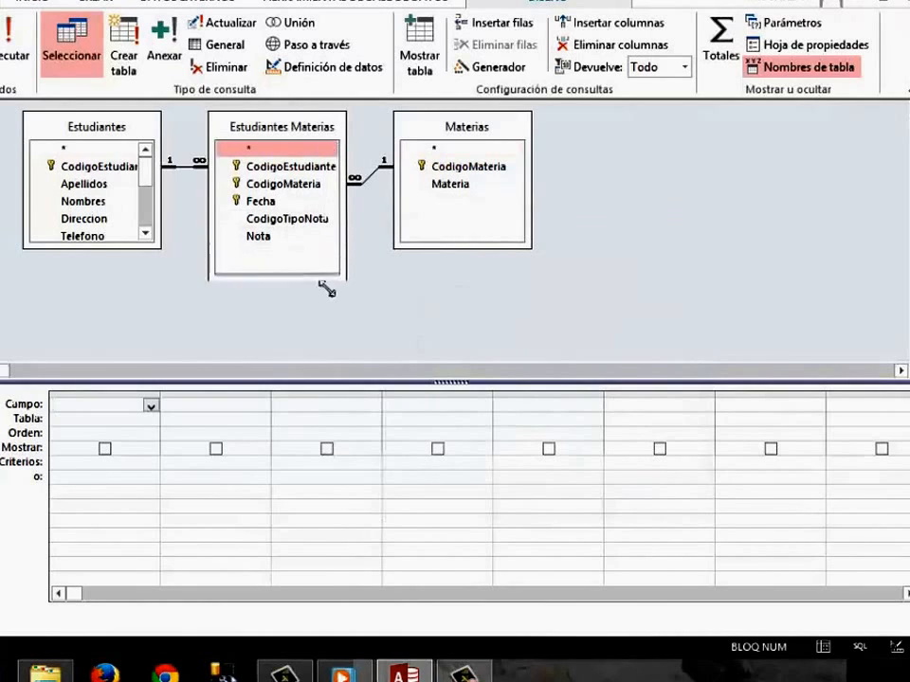
left_click_drag(158, 247, 176, 291)
left_click_drag(274, 142, 294, 161)
left_click_drag(451, 135, 562, 165)
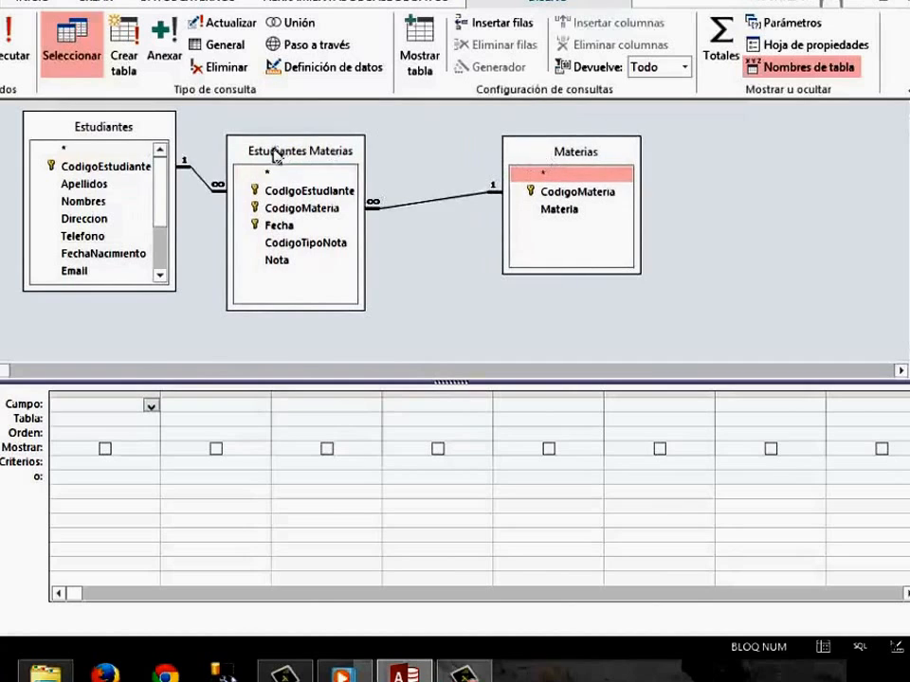
left_click_drag(274, 153, 338, 155)
left_click_drag(151, 299, 172, 365)
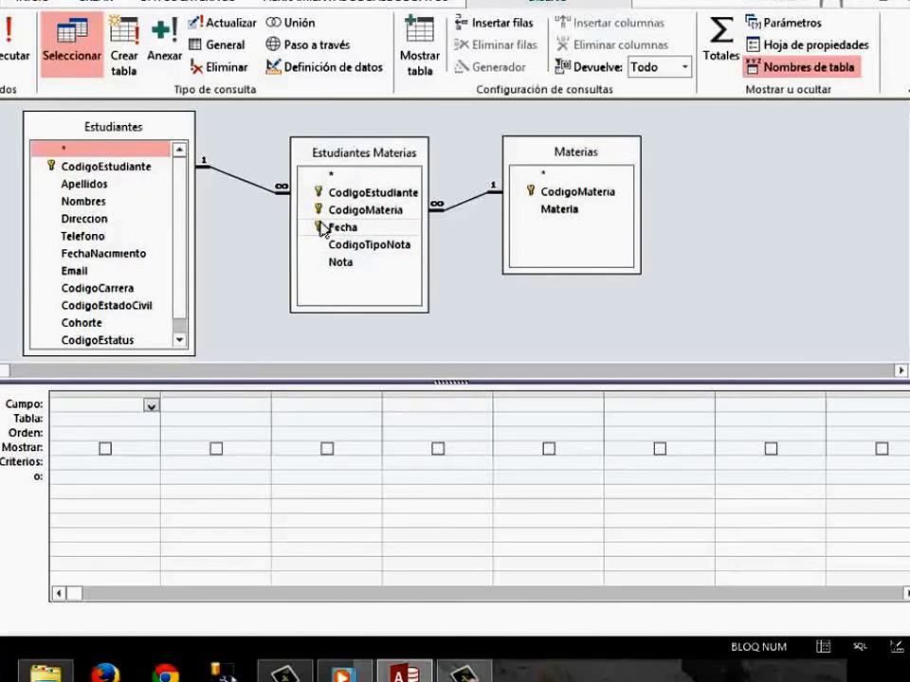
Add Materia from Materias and CodigoEstudiante from Estudiantes as the query's output fields.
double_click(566, 216)
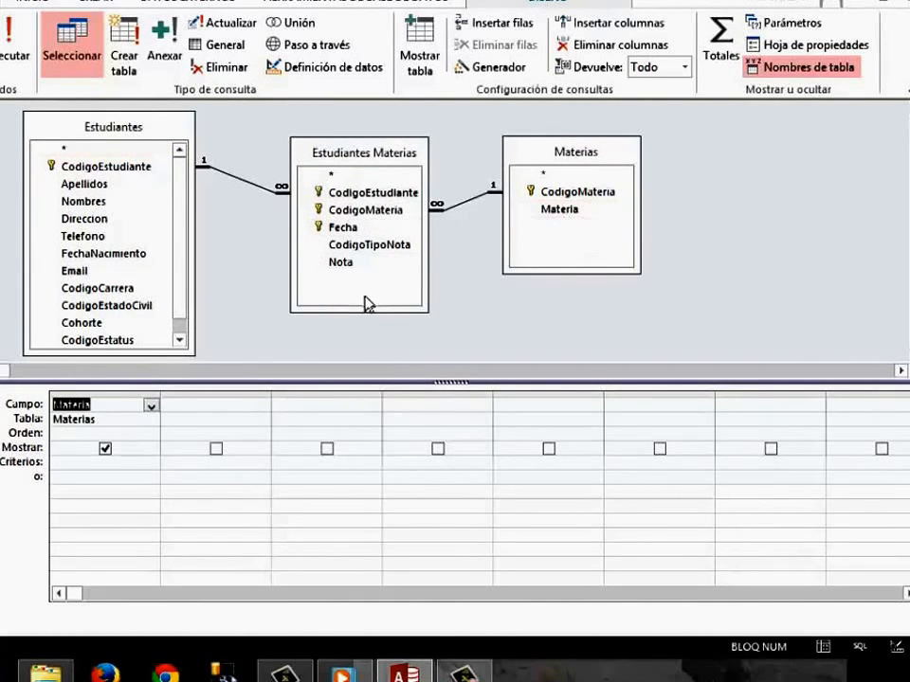
left_click(133, 170)
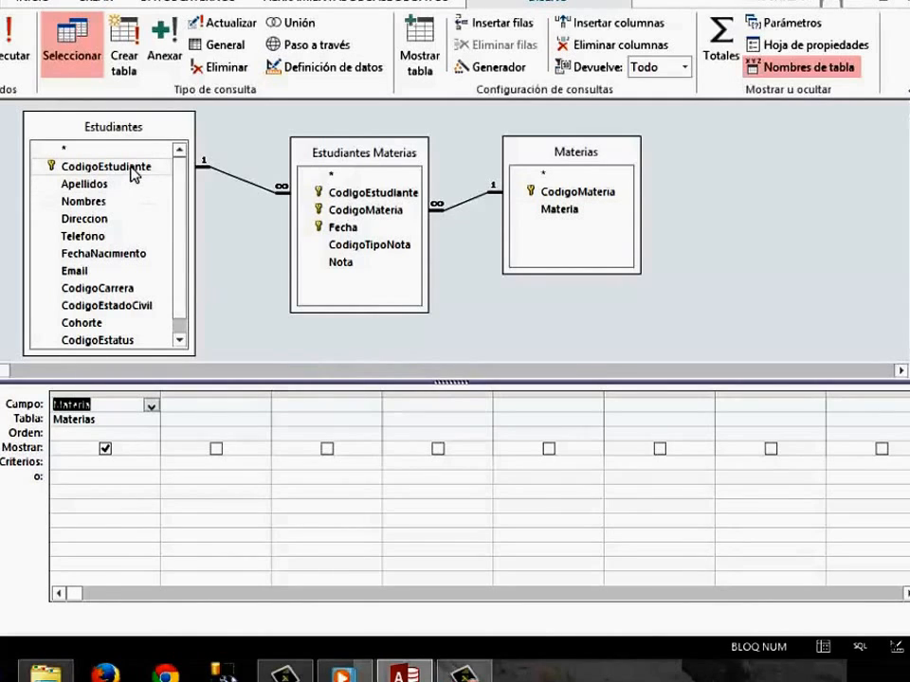
double_click(134, 173)
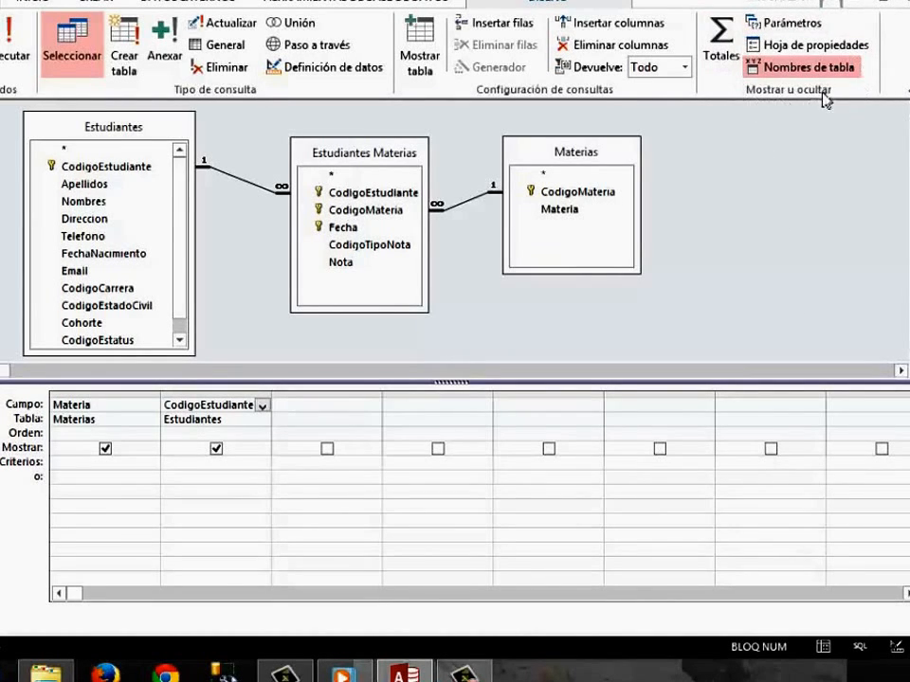
Turn on totals for the query and set the CodigoEstudiante total to Cuenta.
left_click(722, 55)
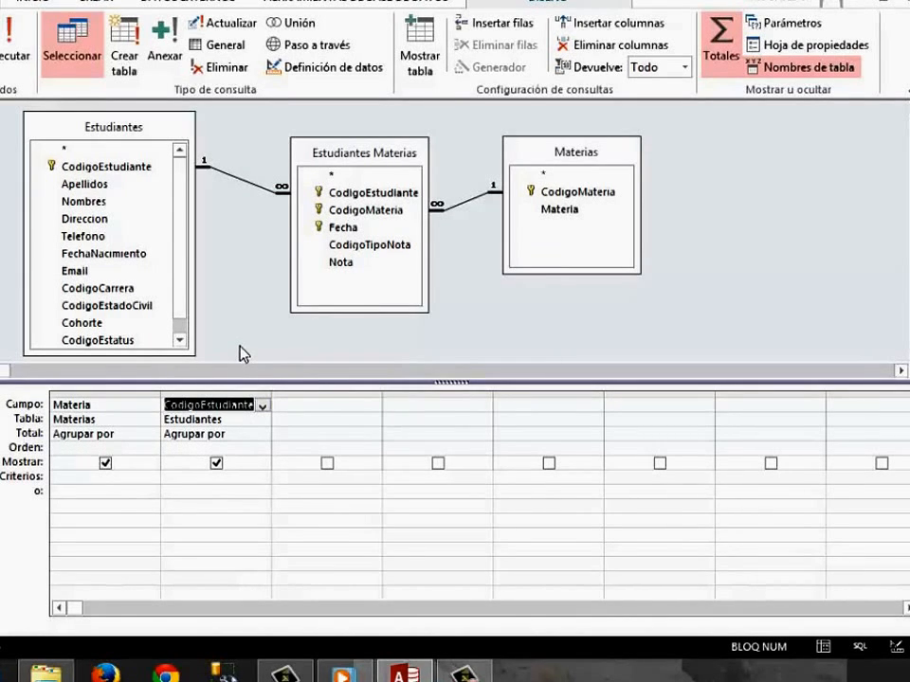
left_click(259, 438)
left_click(263, 436)
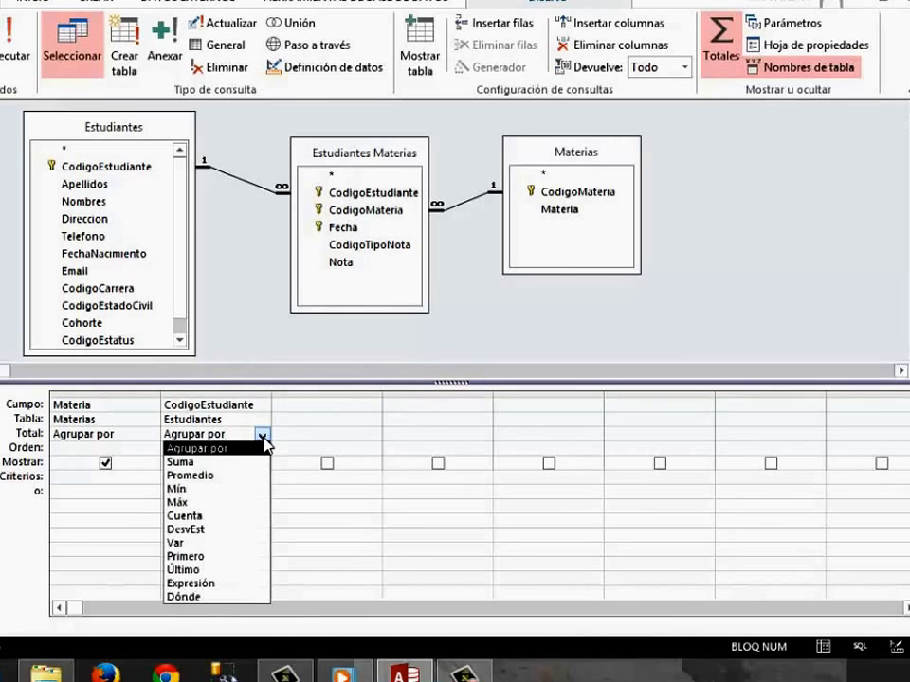
left_click(265, 436)
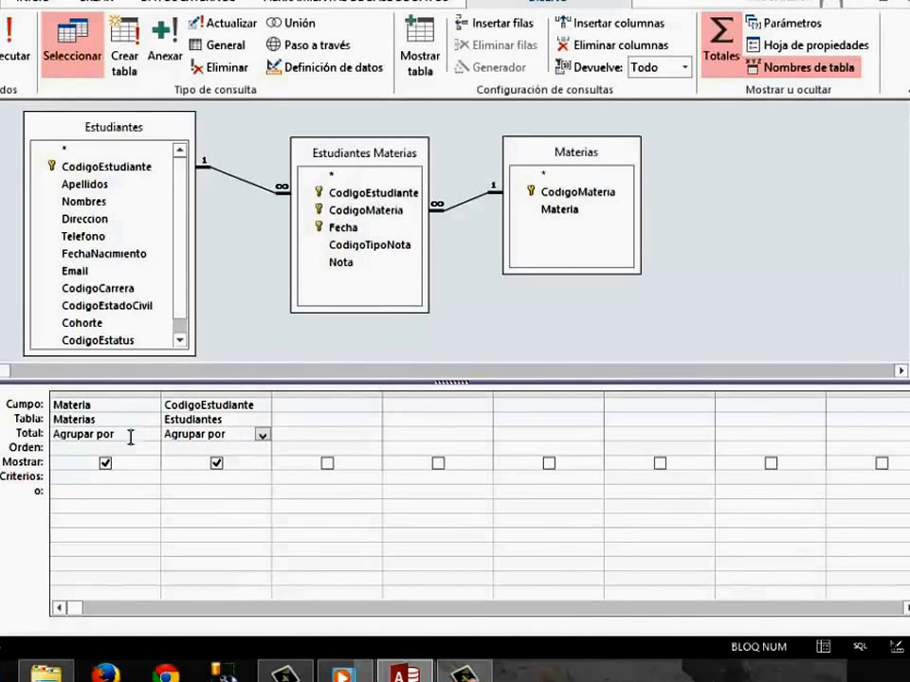
left_click(266, 437)
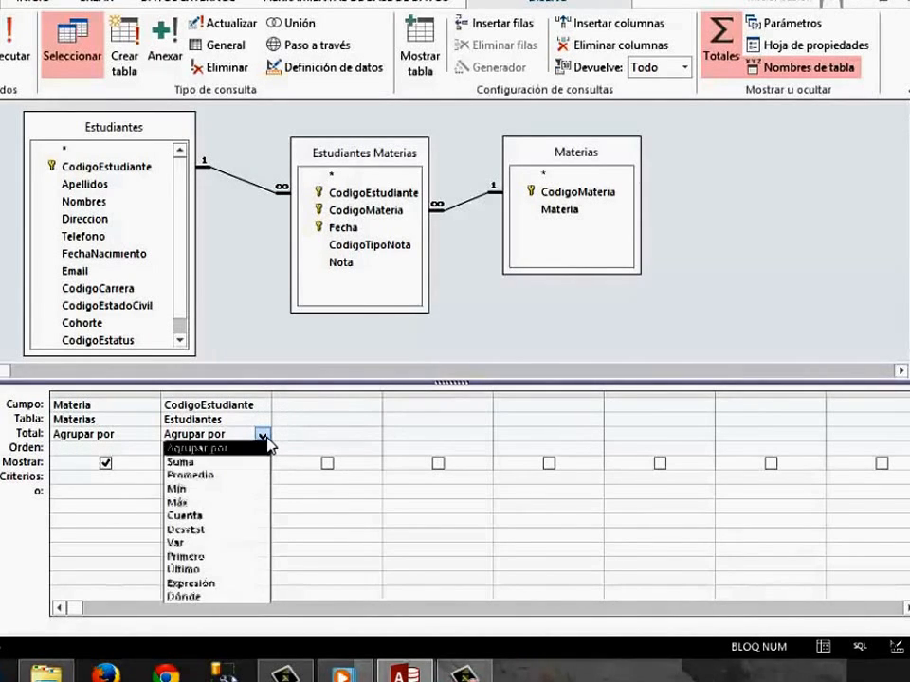
left_click(220, 516)
left_click(257, 341)
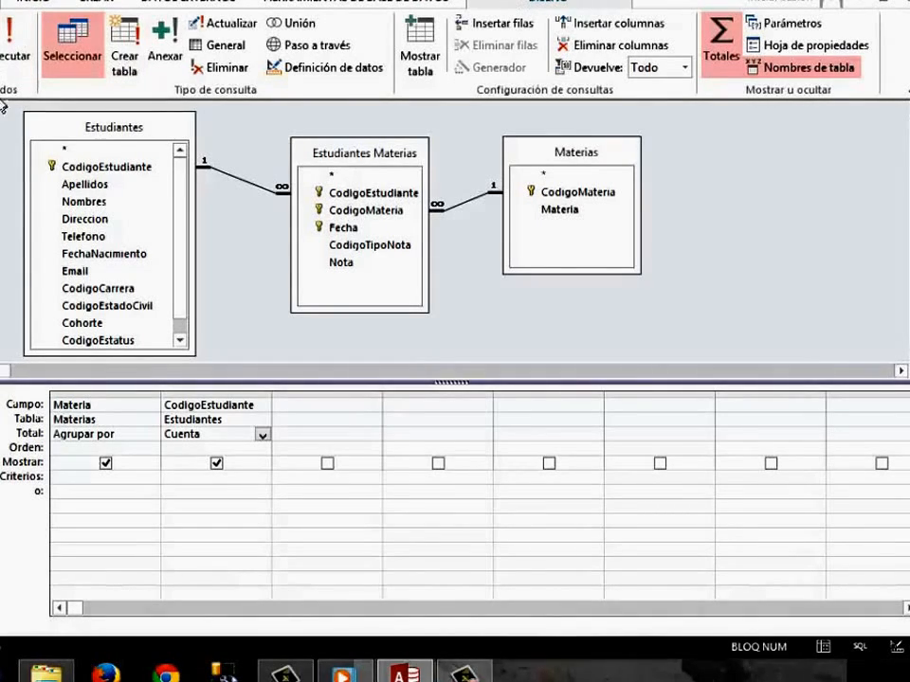
Run the query and examine the student count for each subject.
left_click(9, 52)
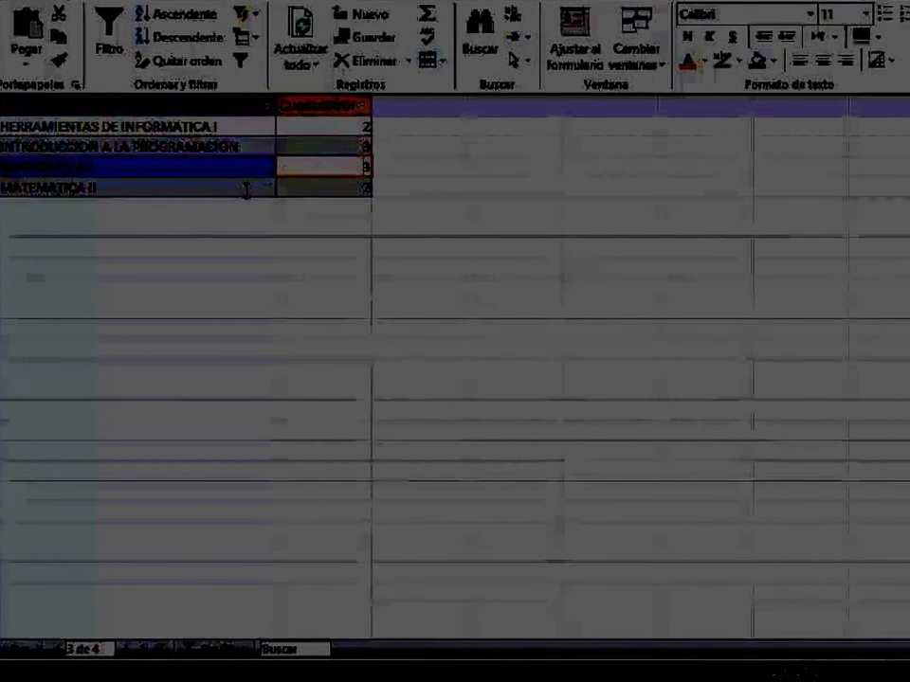
left_click(254, 191)
left_click(328, 190)
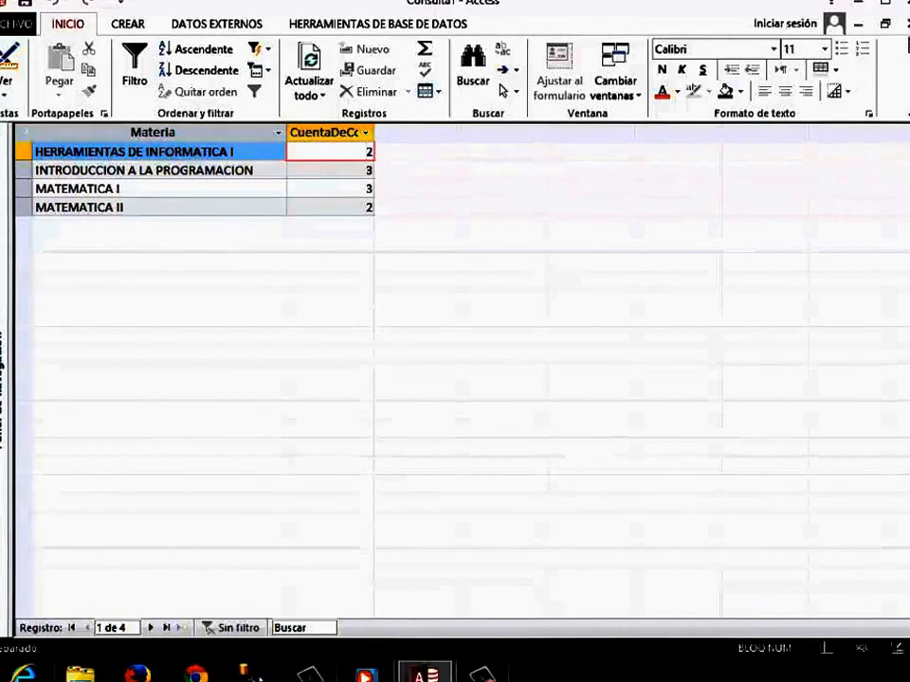
Close the query and save it under the name Cuenta1.
left_click(905, 24)
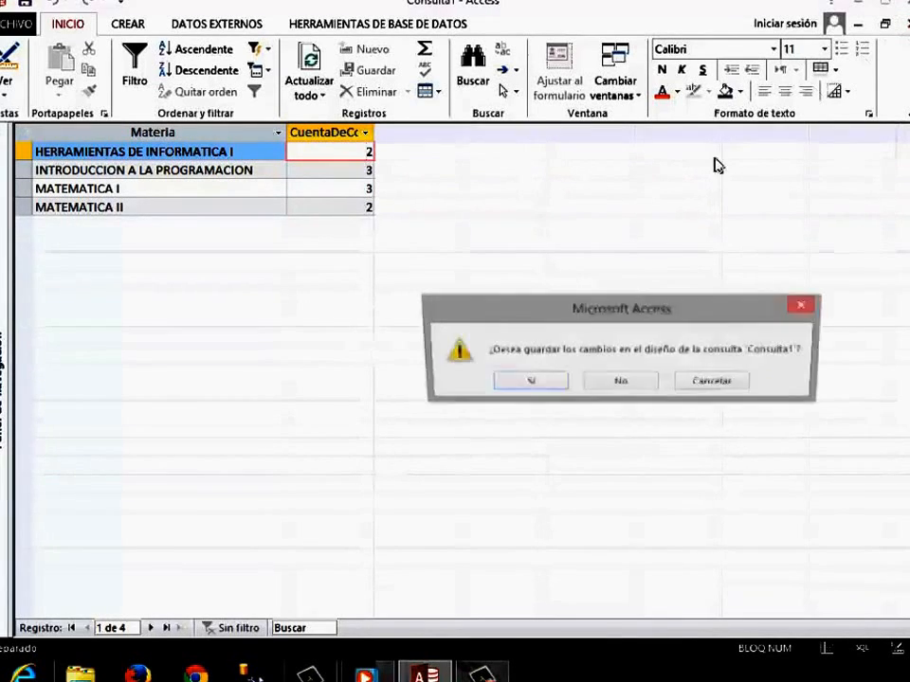
left_click(523, 389)
type("Cu")
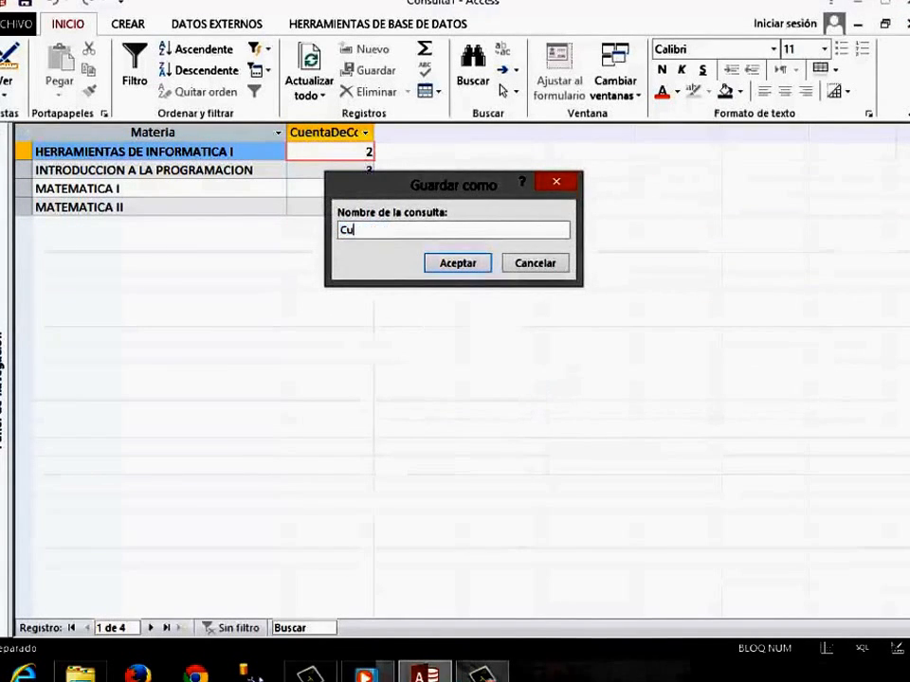
type("enta1")
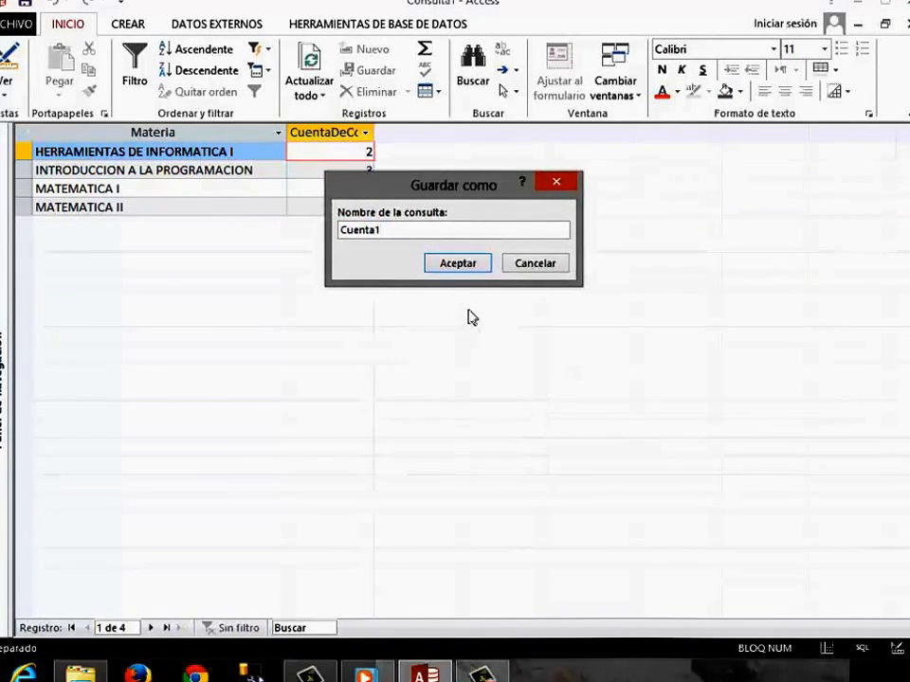
left_click(458, 263)
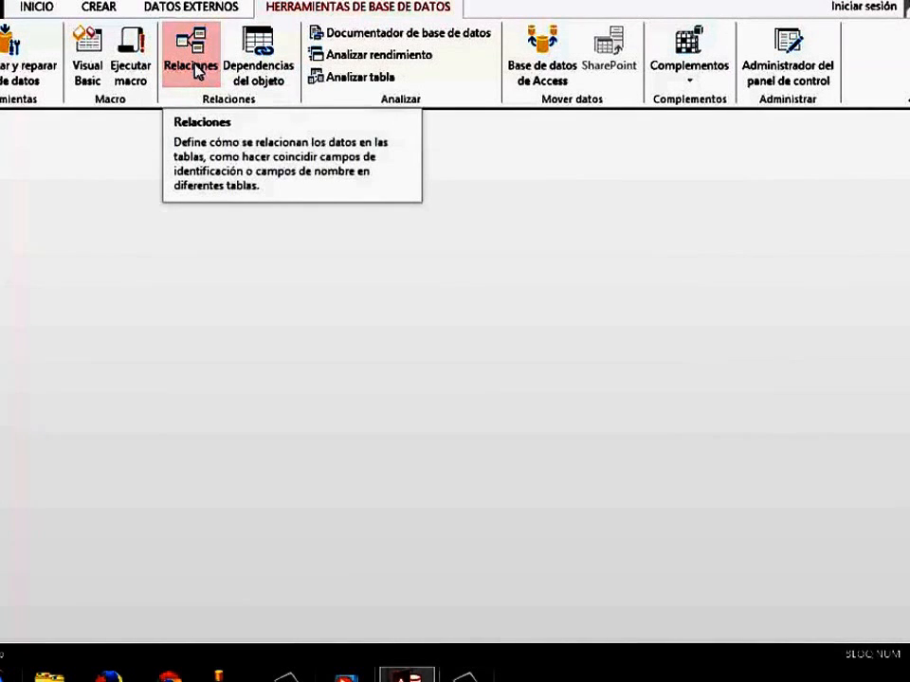
Open the relationships diagram maximized and examine the Cohorte and CodigoEstudiante fields of Estudiantes.
left_click(195, 67)
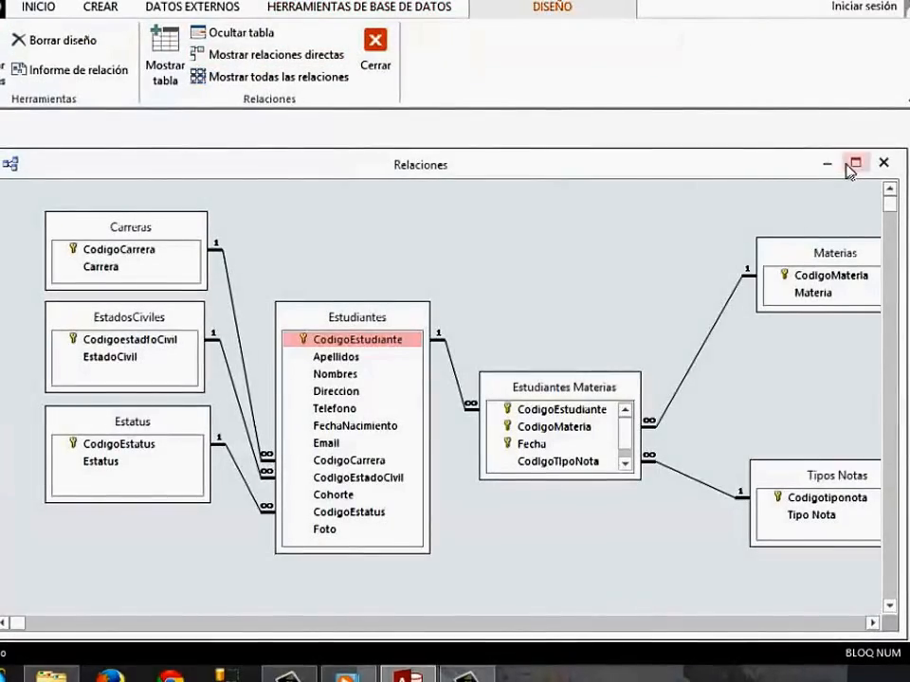
left_click(855, 164)
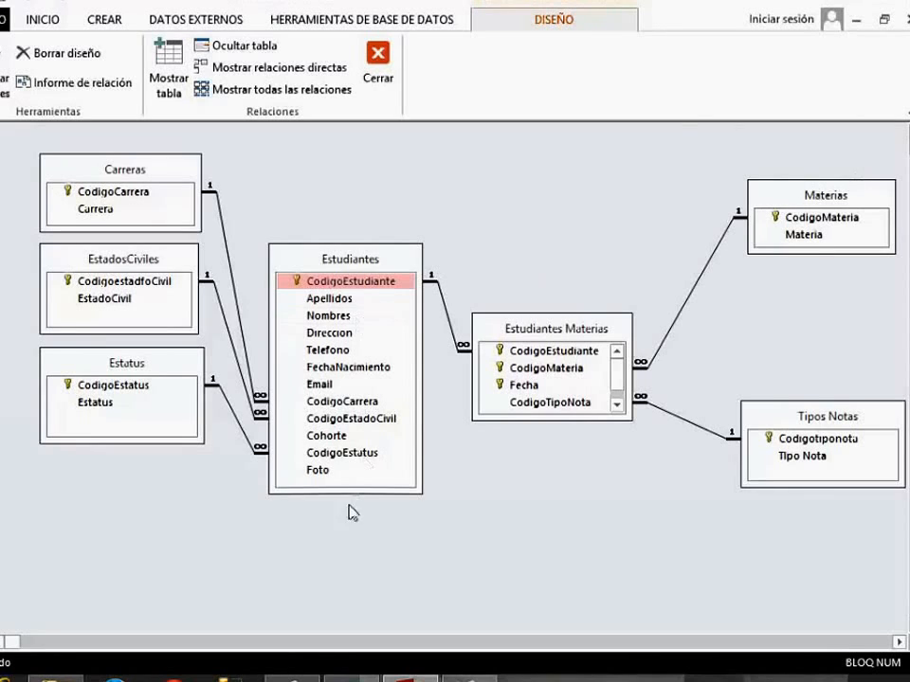
left_click(336, 437)
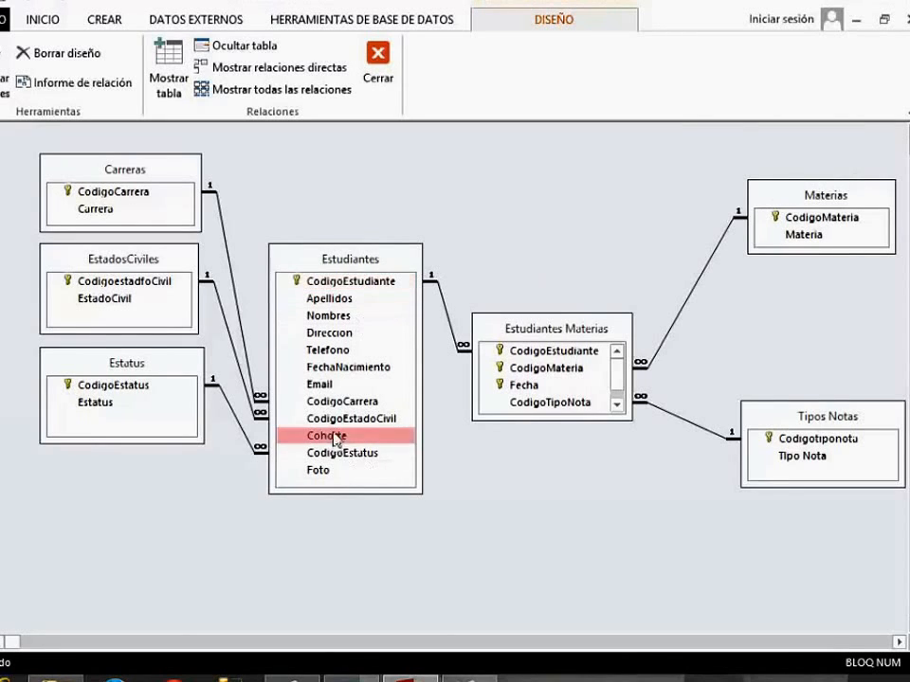
left_click(349, 283)
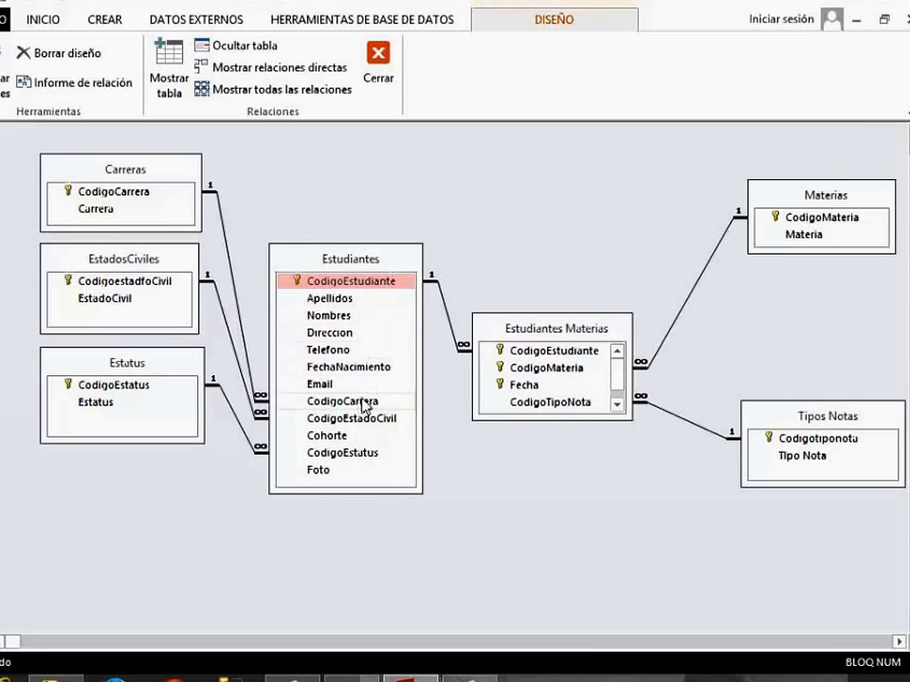
left_click(339, 435)
left_click(373, 283)
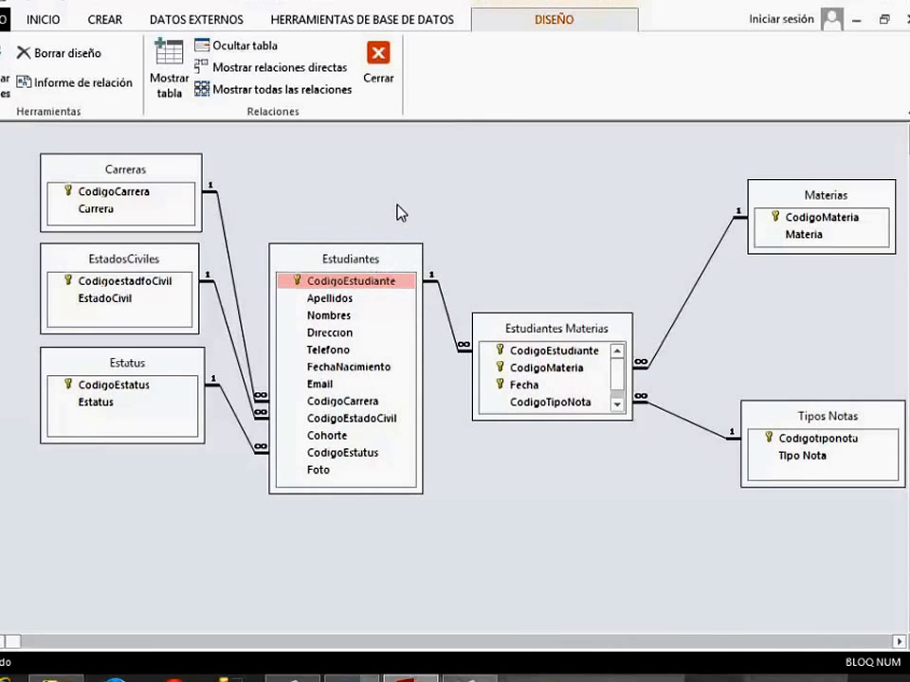
Start a new query in design view and add the Estudiantes table to it.
left_click(100, 21)
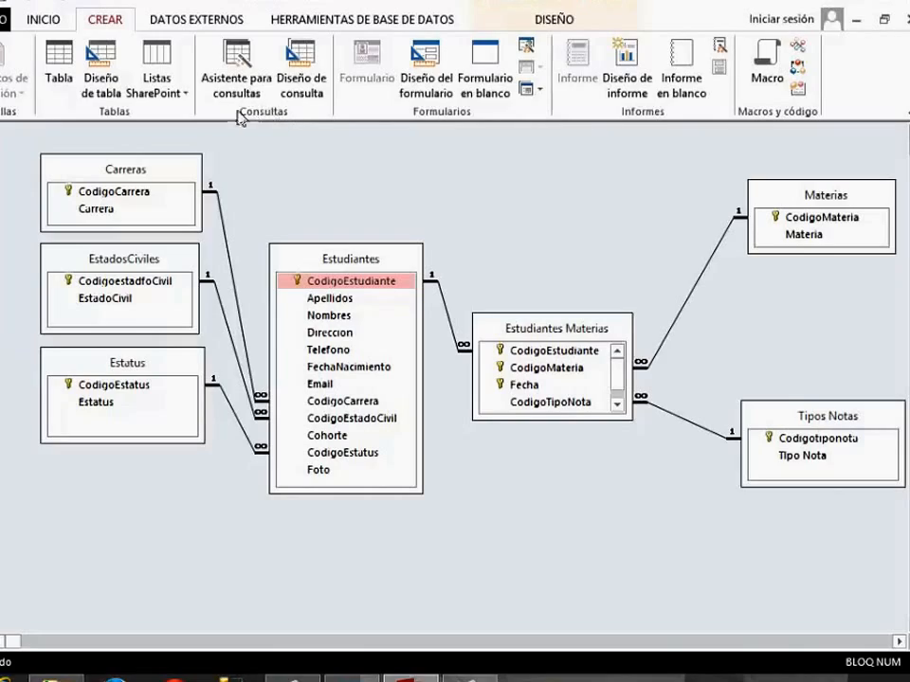
left_click(315, 84)
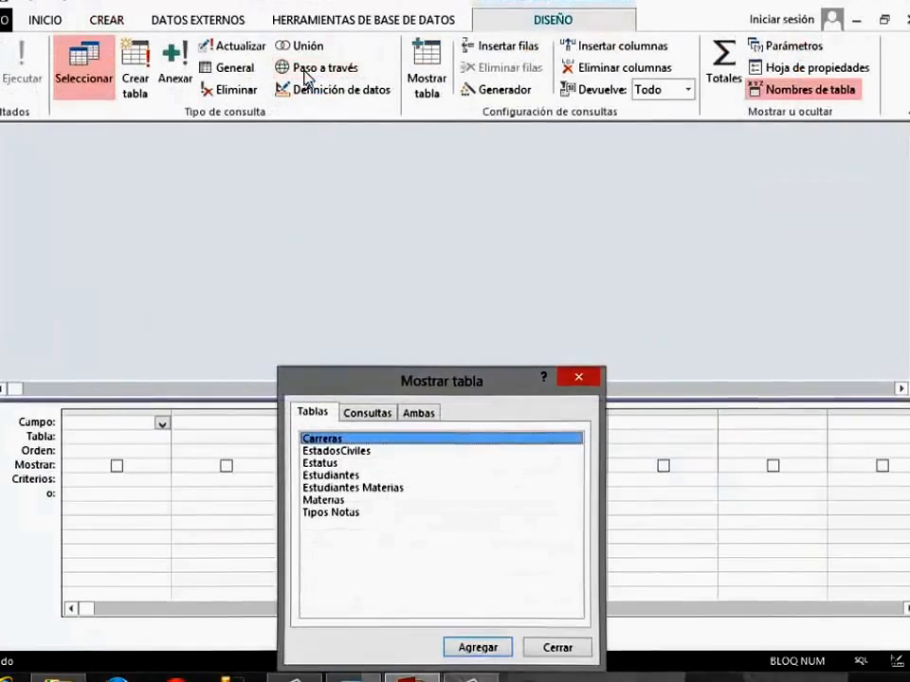
left_click_drag(468, 375, 554, 281)
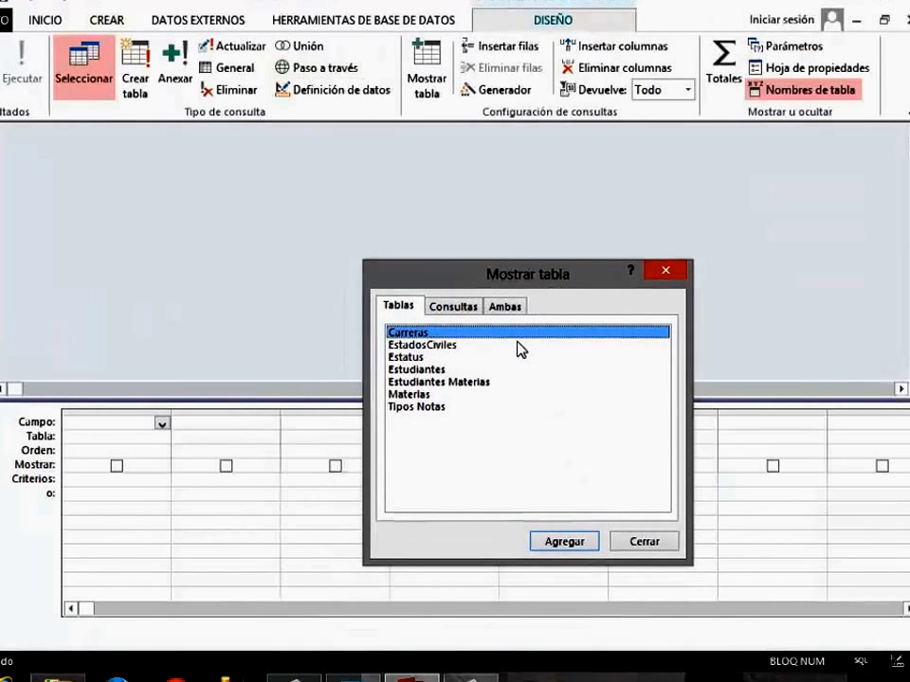
left_click(431, 371)
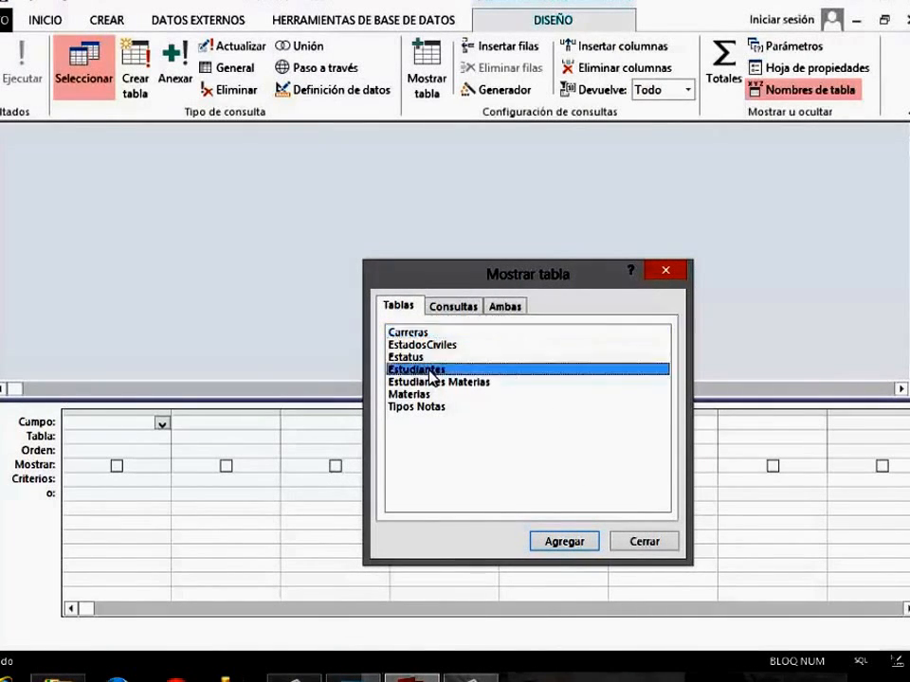
left_click(561, 541)
left_click(644, 543)
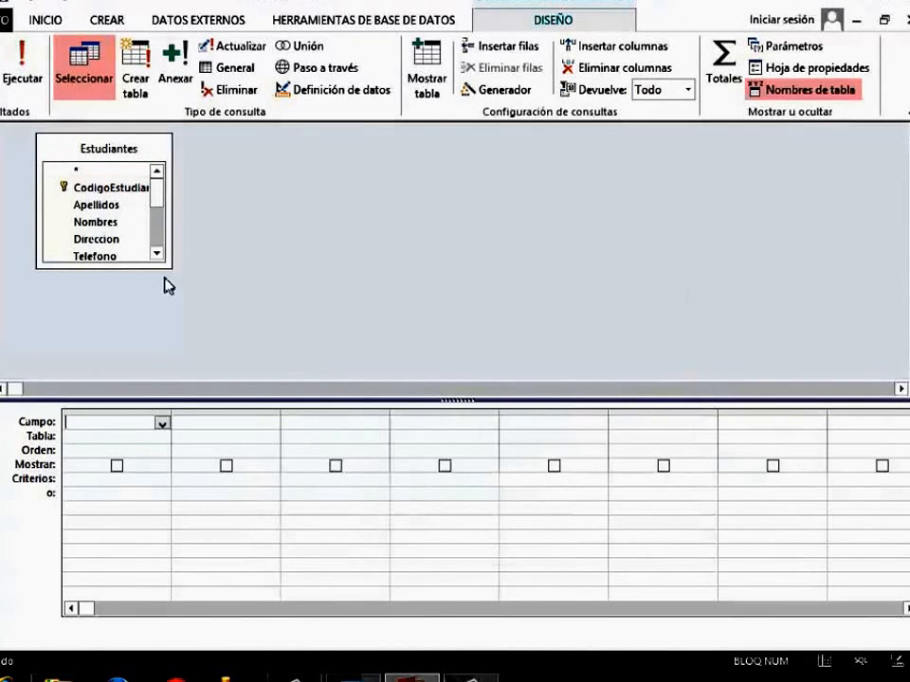
Enlarge the Estudiantes field list and add Cohorte and CodigoEstudiante to the query grid.
left_click_drag(173, 271, 362, 383)
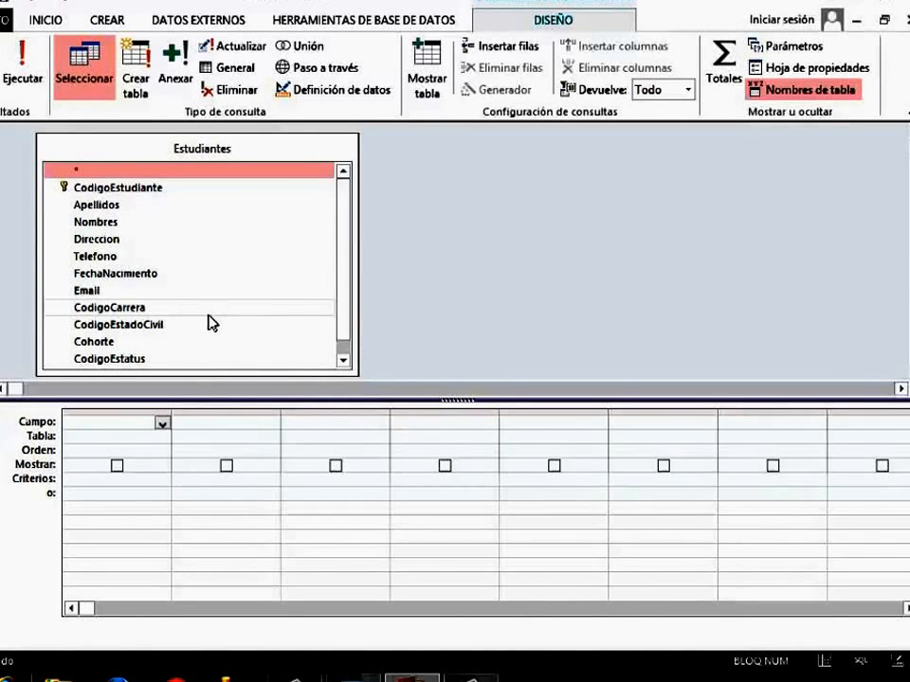
left_click_drag(107, 346, 123, 428)
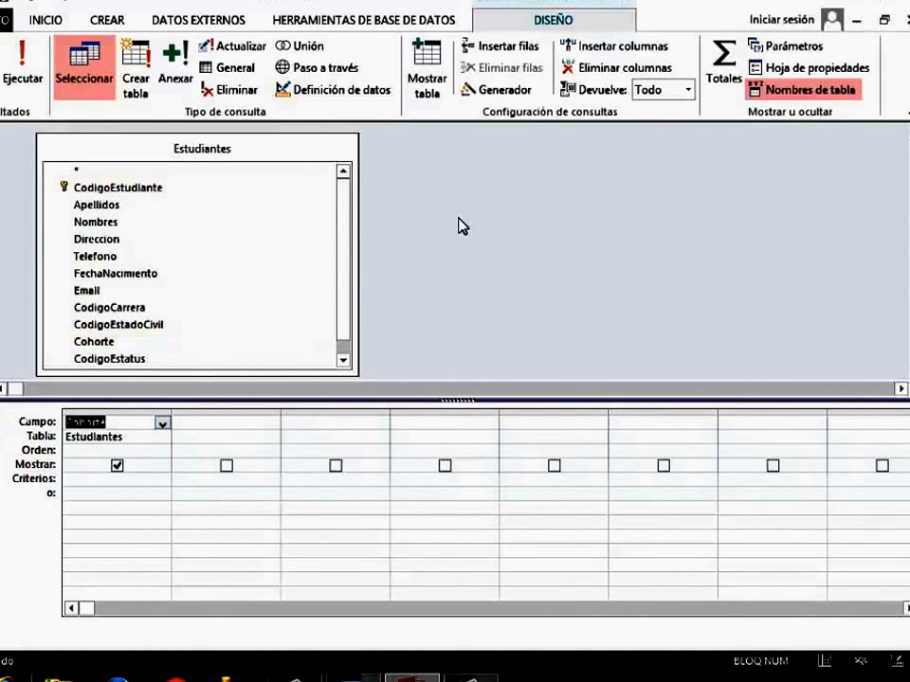
double_click(142, 189)
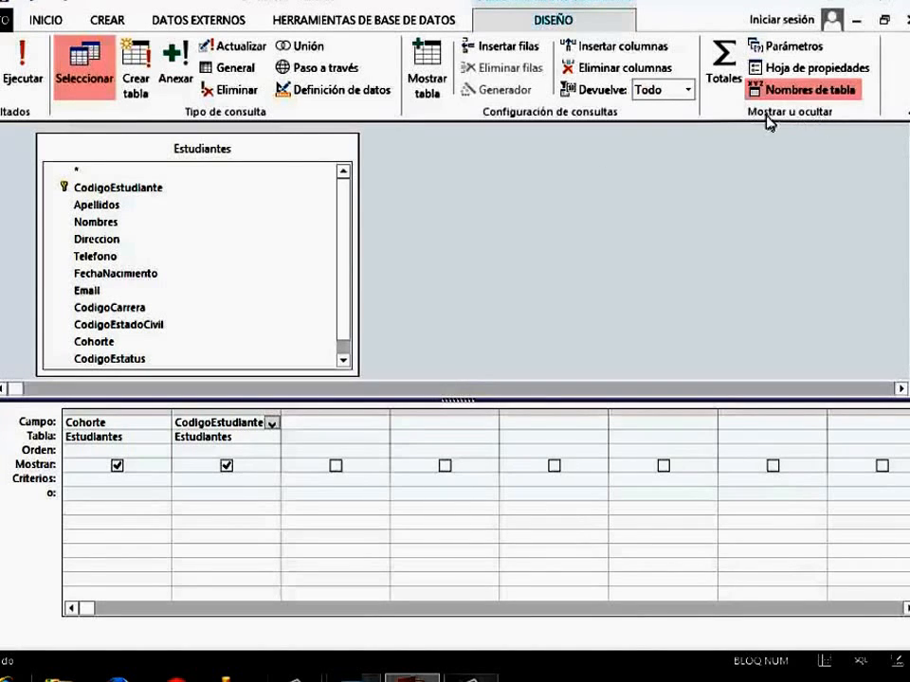
Turn on totals for the query, keep Cohorte as Agrupar por and set the CodigoEstudiante total to Cuenta.
left_click(723, 66)
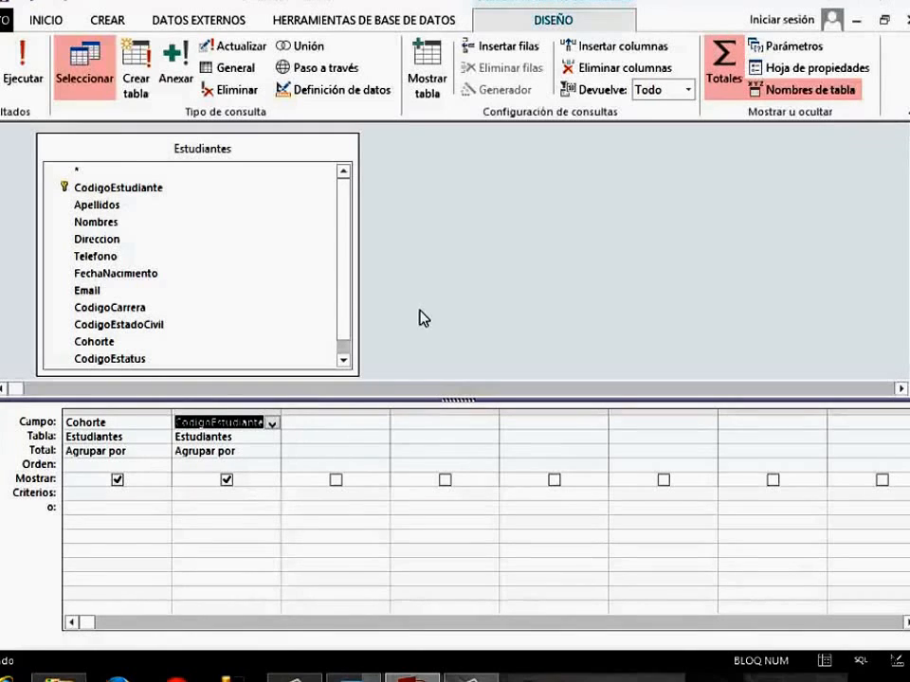
left_click(269, 453)
left_click(273, 454)
left_click(273, 454)
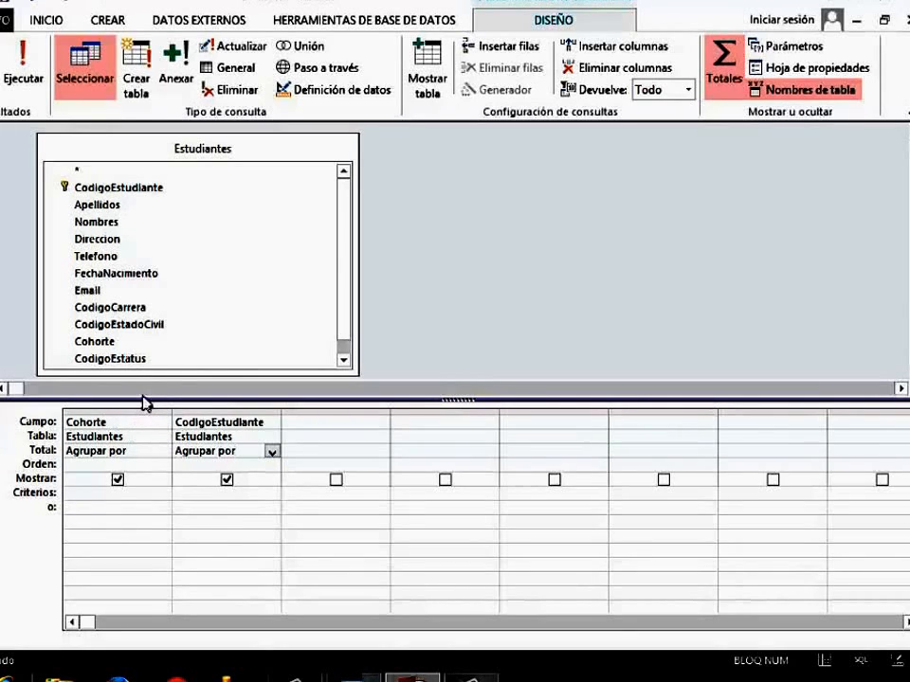
left_click(143, 458)
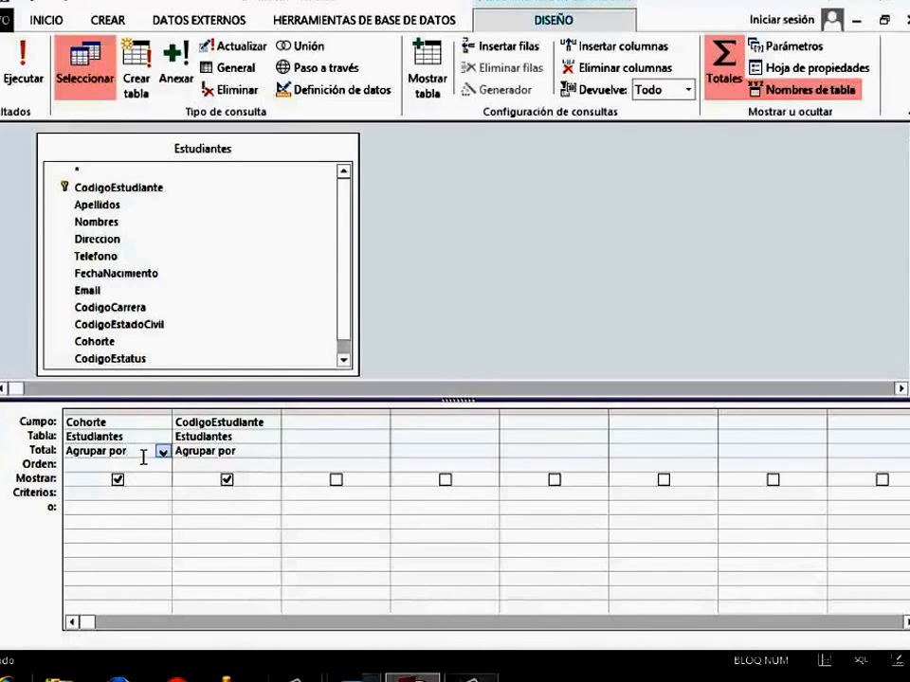
left_click(272, 455)
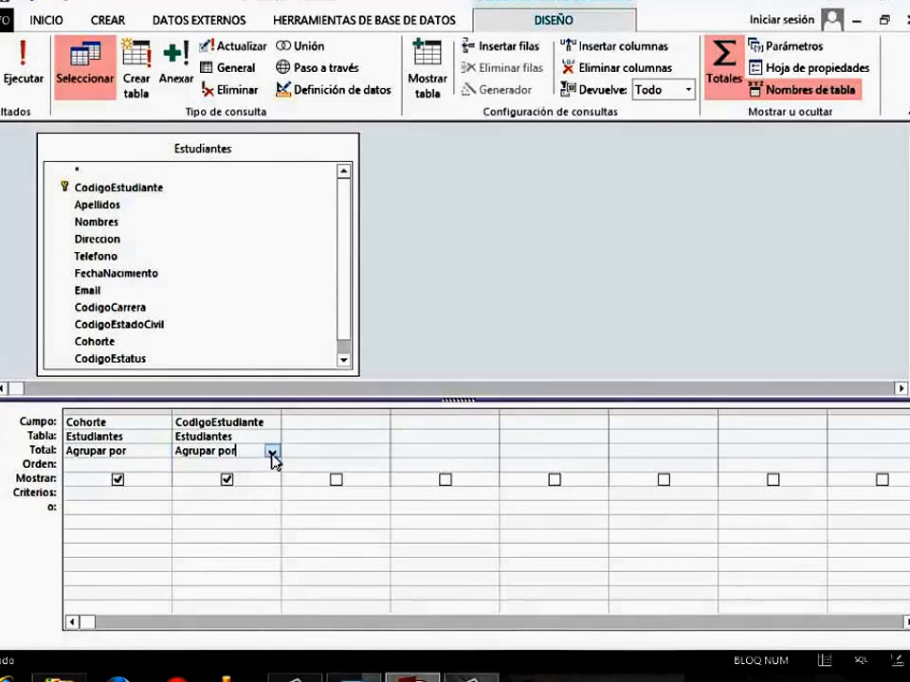
left_click(272, 454)
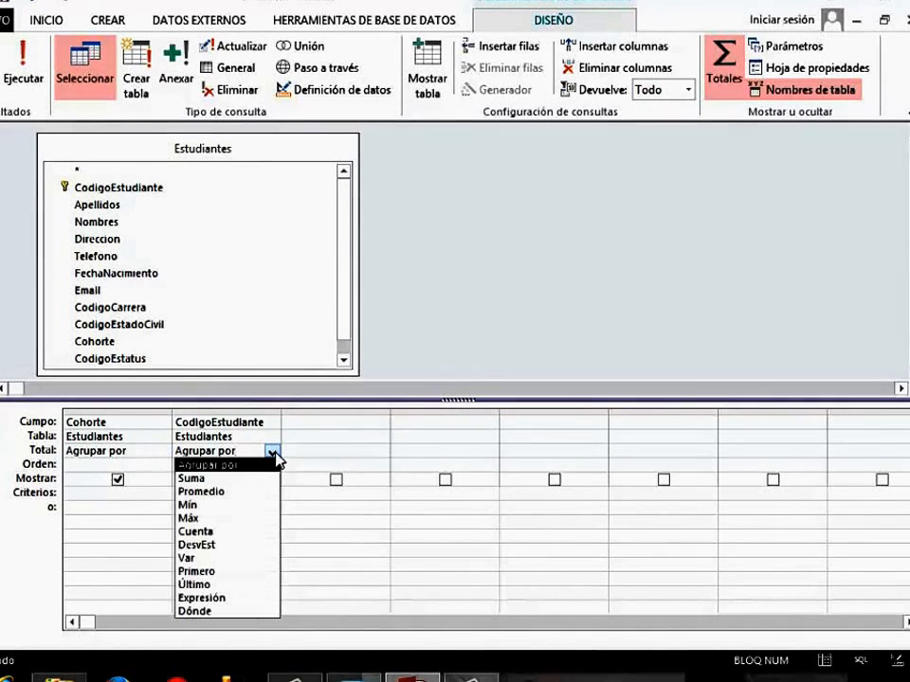
left_click(199, 532)
left_click(500, 308)
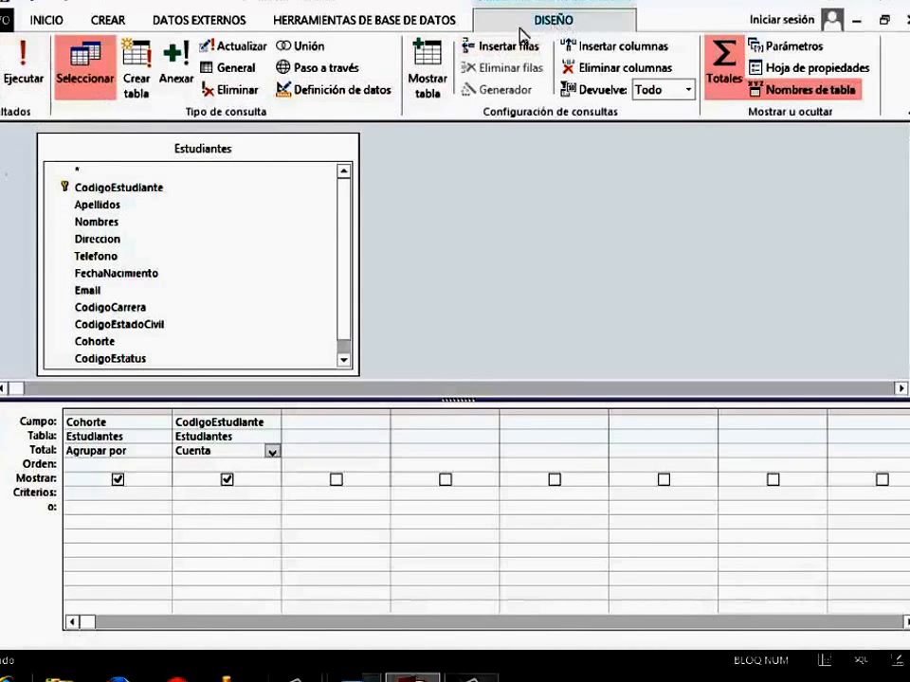
Run the cohort count query, then close it and save it as Cuenta2.
left_click(28, 86)
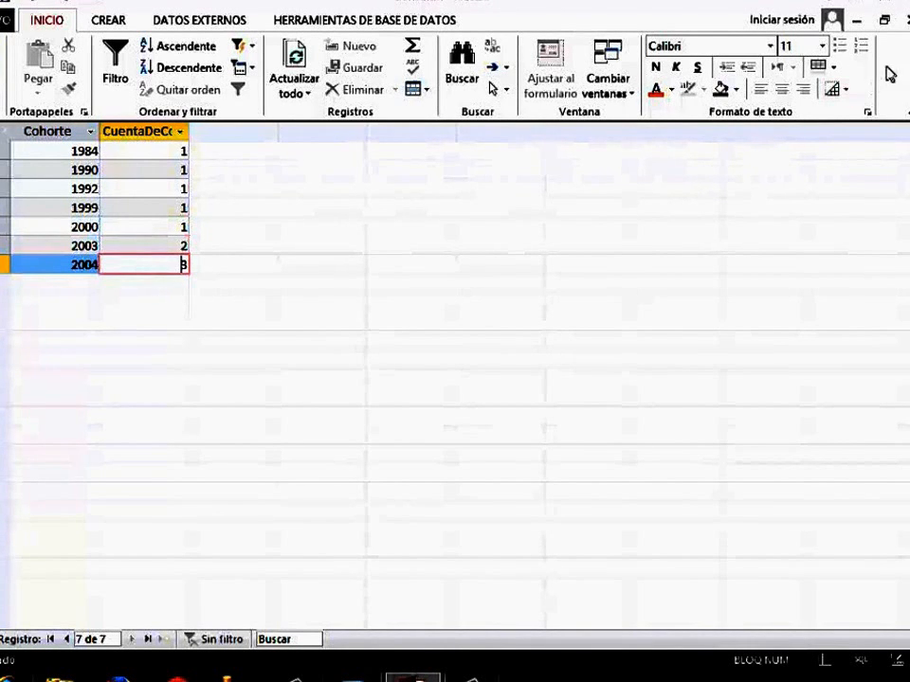
left_click(906, 27)
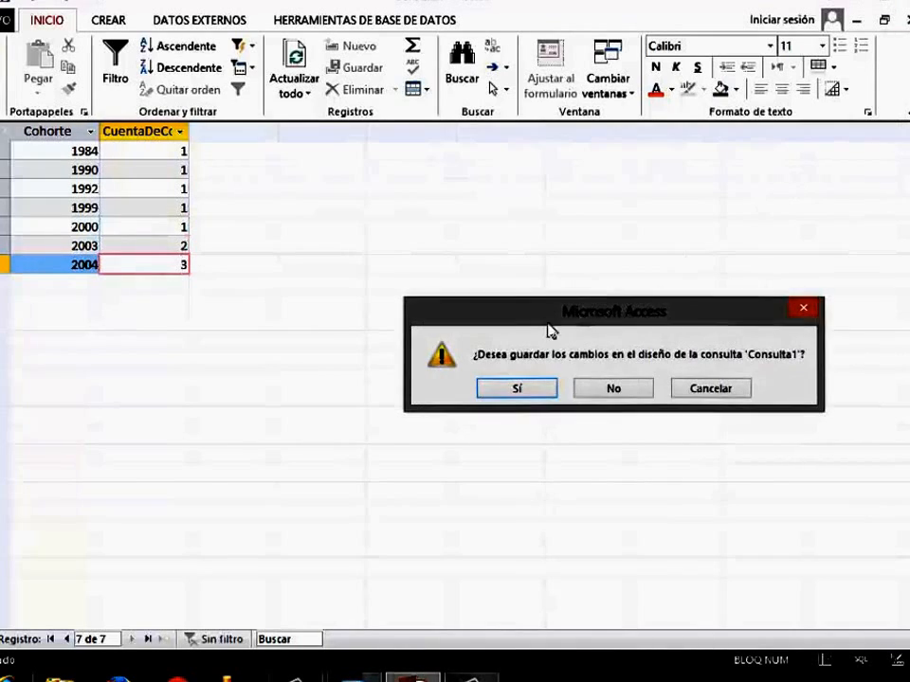
left_click(500, 396)
type("Cue")
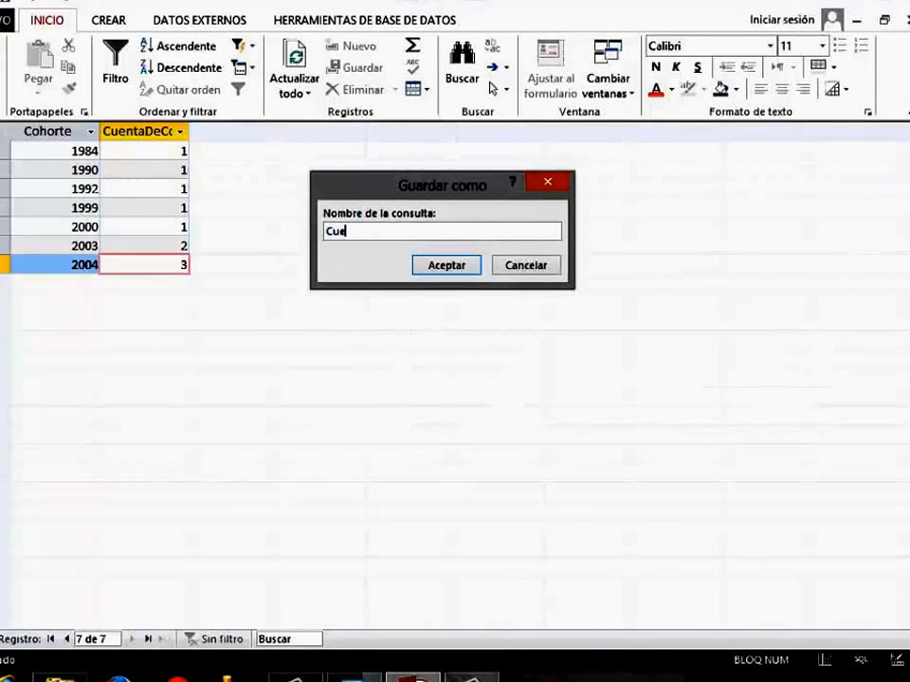
type("nta2")
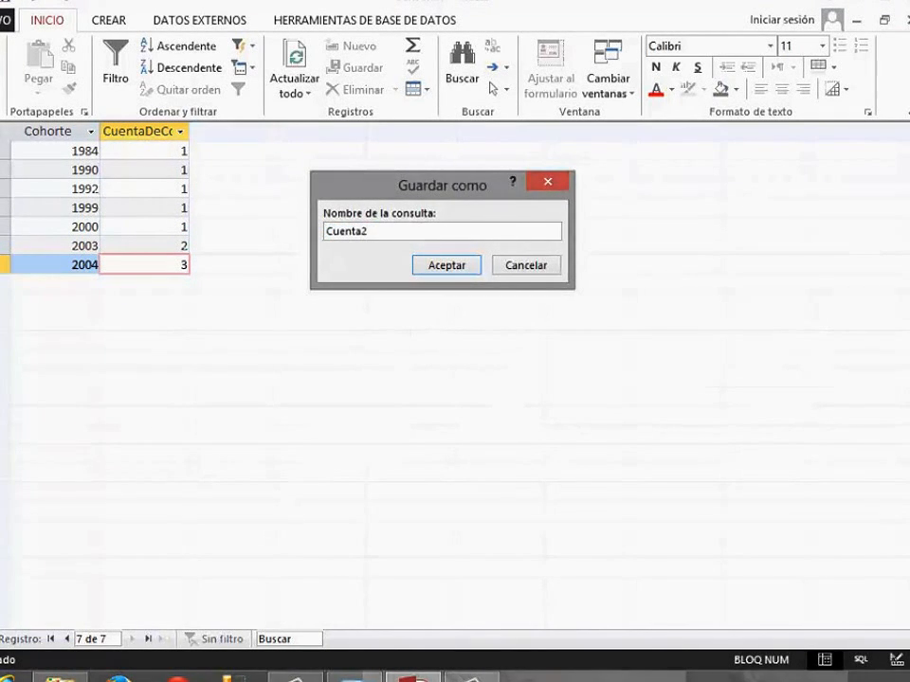
key("Return")
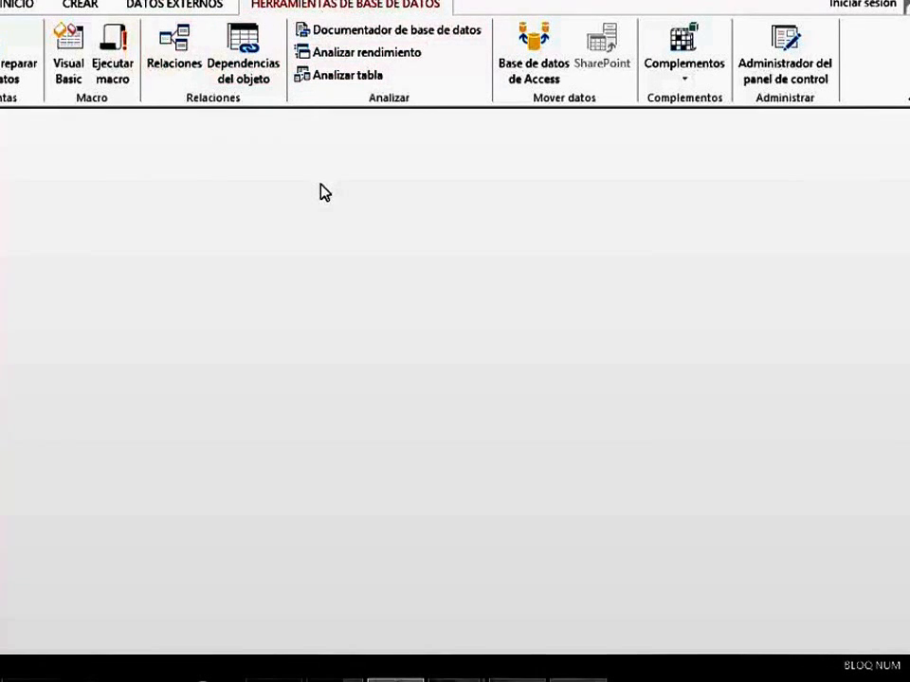
Open the relationships diagram maximized and examine which Estudiantes fields are needed, Cohorte and CodigoEstudiante.
left_click(193, 77)
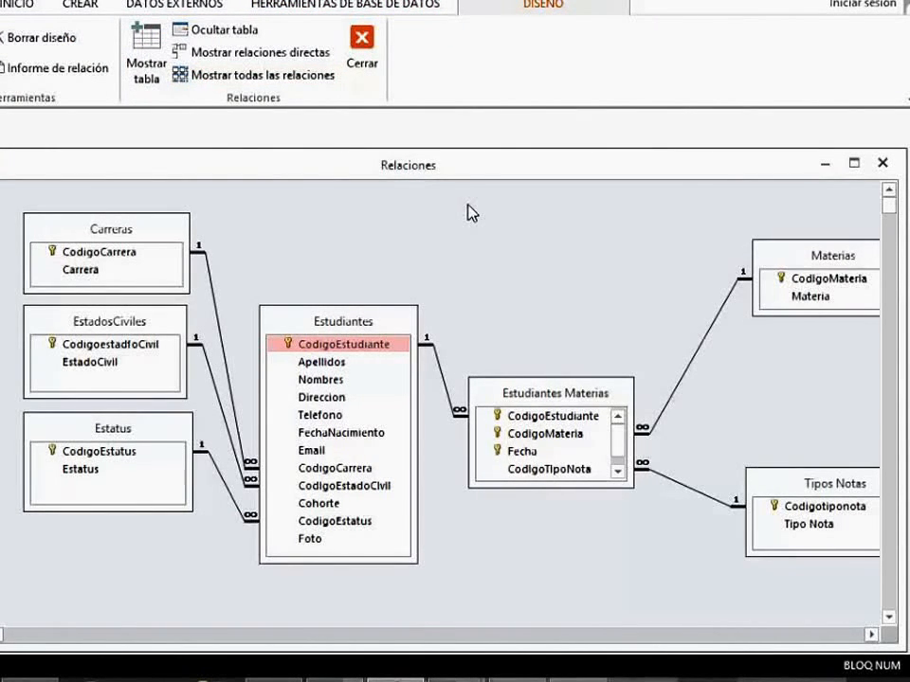
left_click(854, 164)
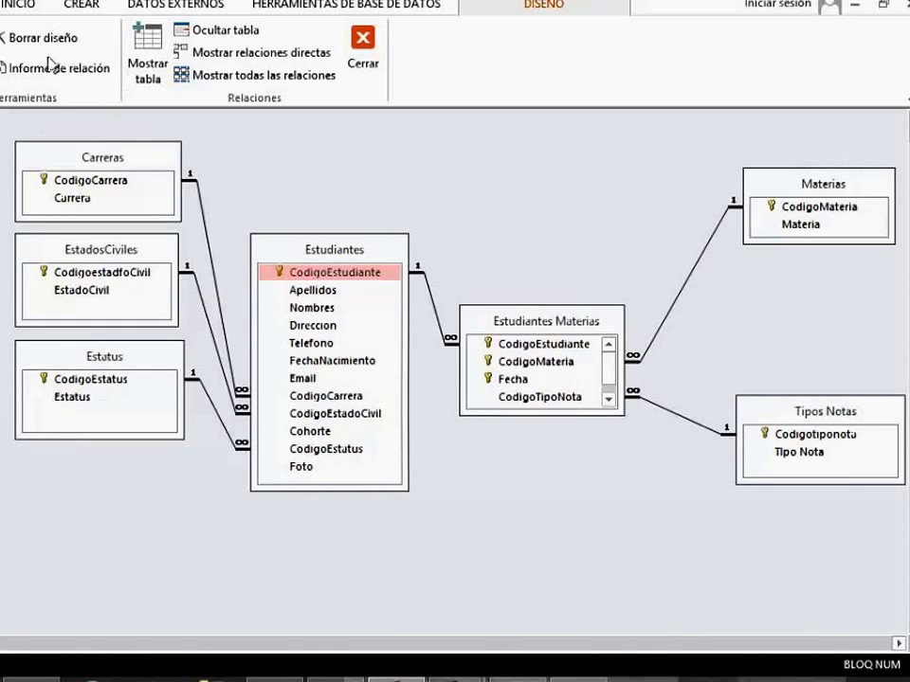
left_click(312, 433)
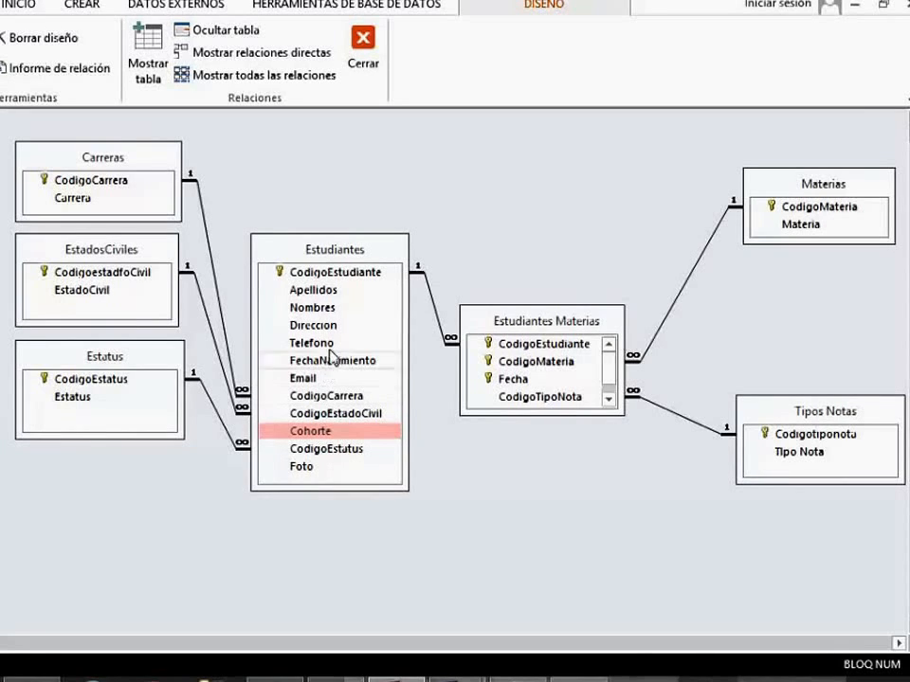
left_click(358, 275)
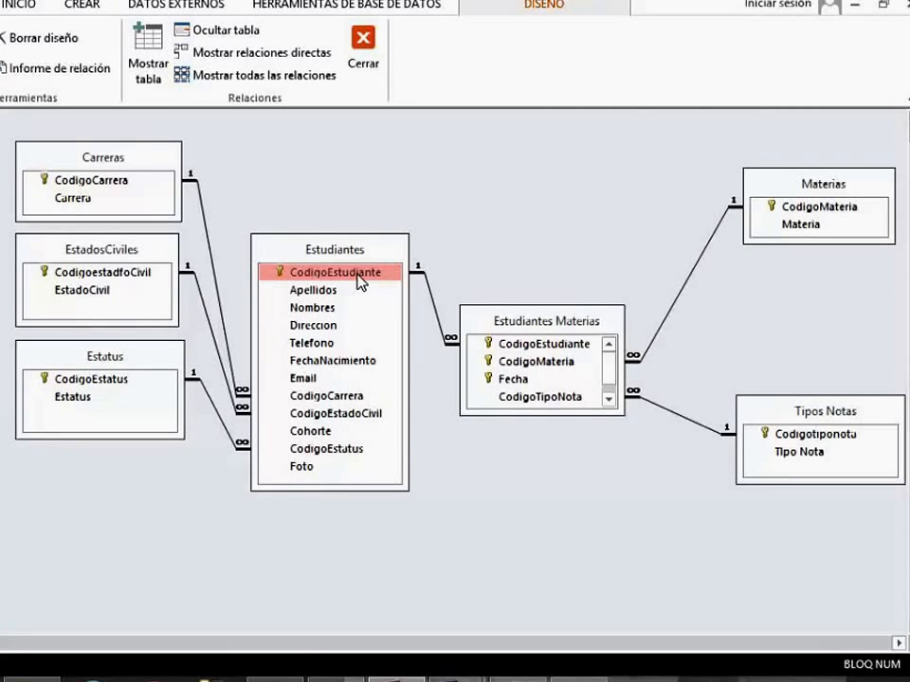
left_click(314, 432)
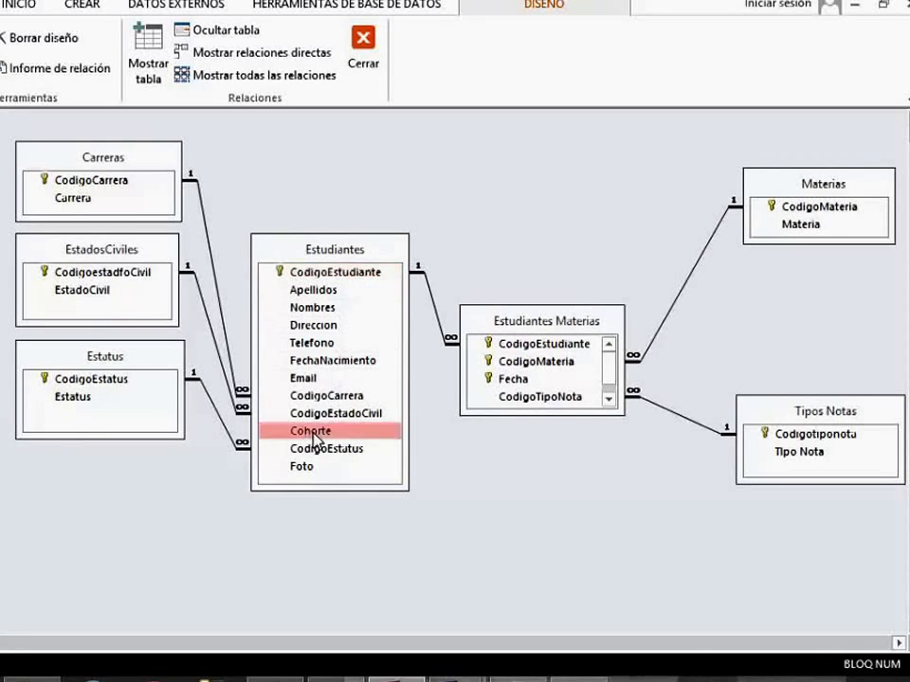
left_click(334, 273)
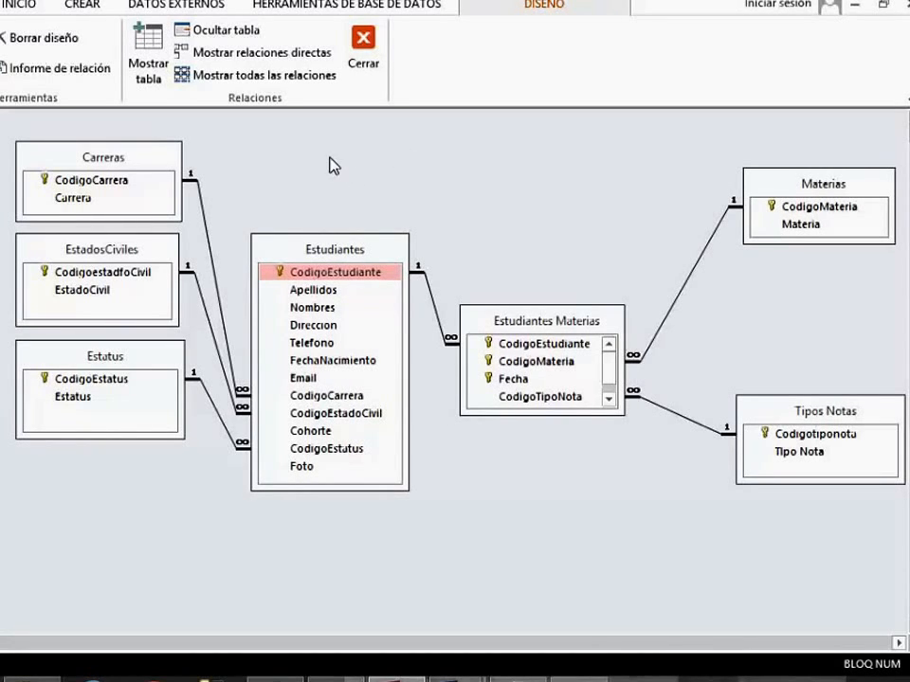
Create another query in design view based on the Estudiantes table.
left_click(81, 5)
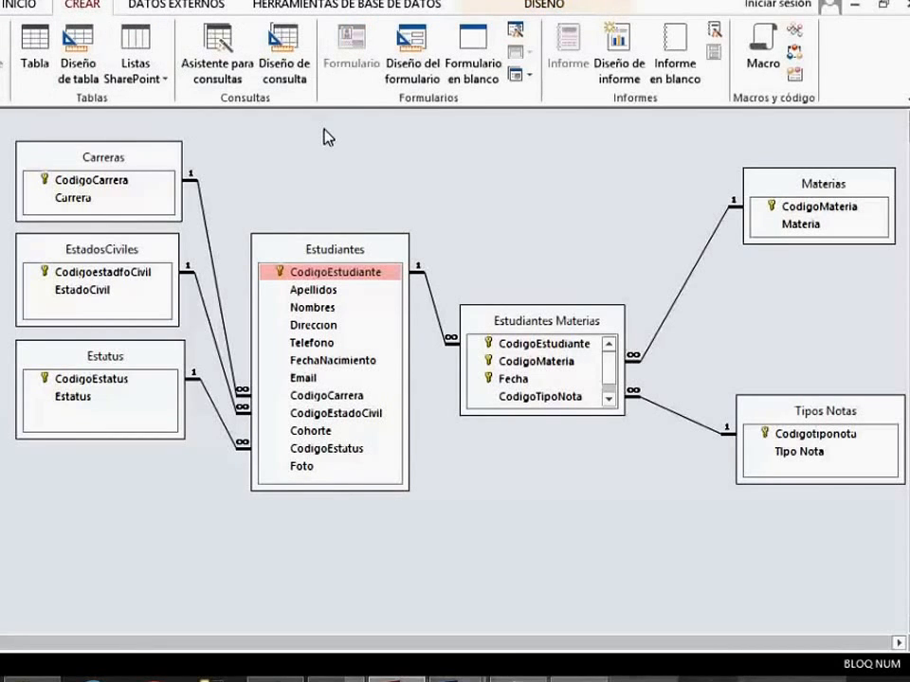
left_click(286, 71)
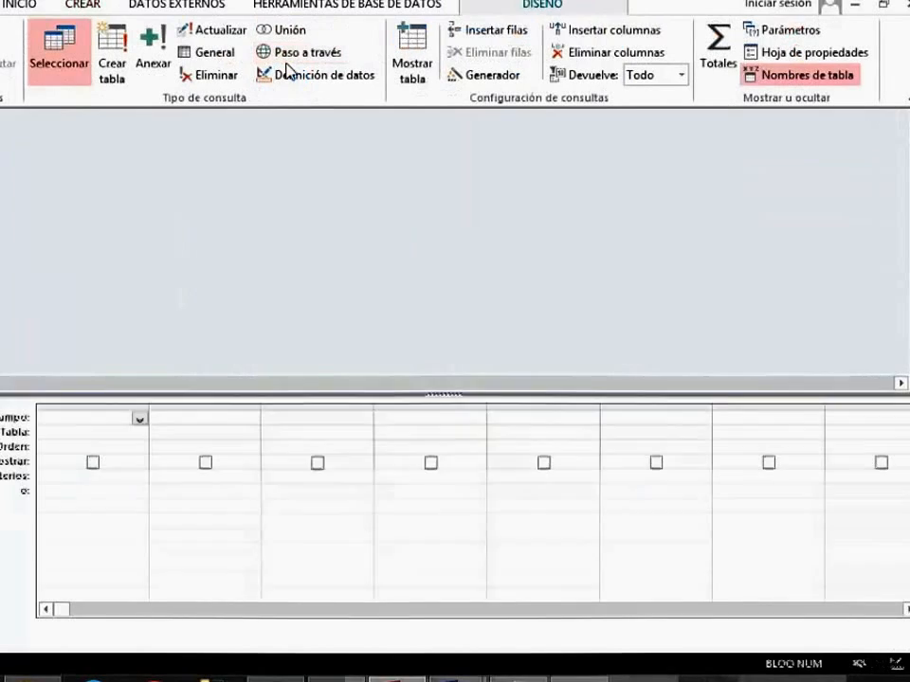
left_click_drag(453, 375, 466, 258)
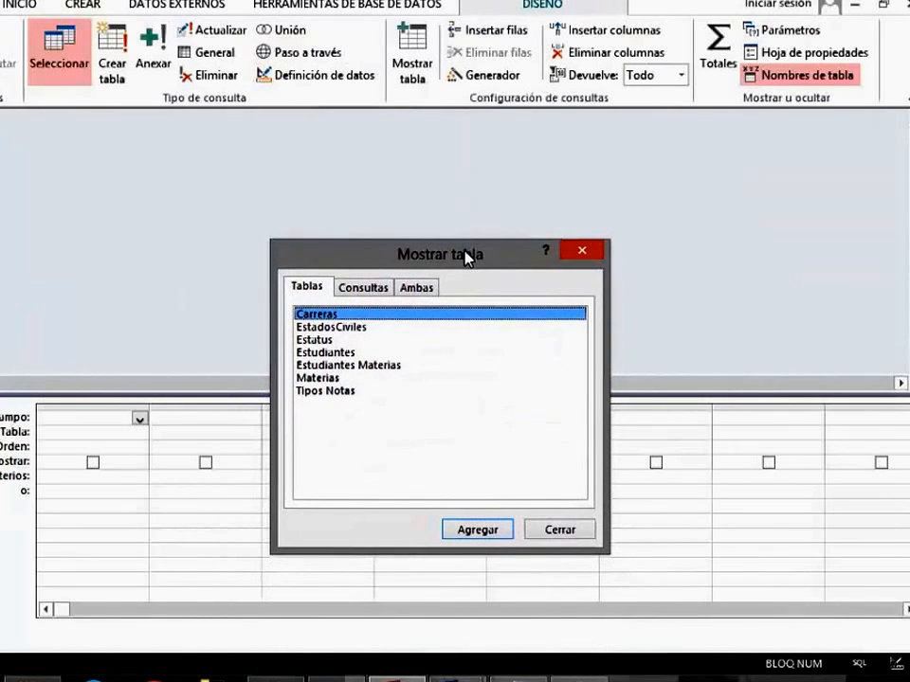
left_click(341, 354)
left_click(481, 532)
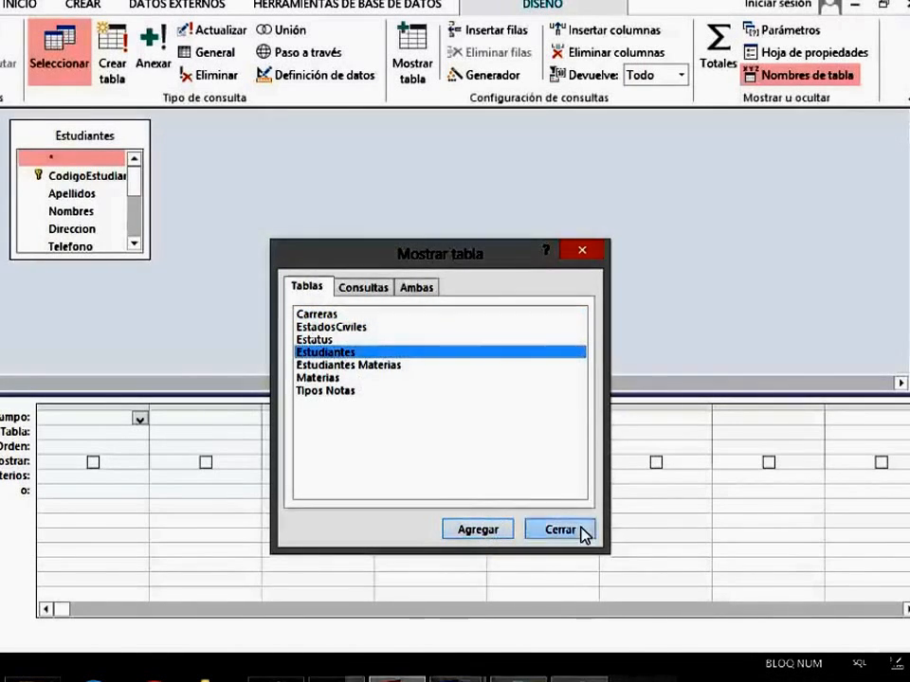
left_click(581, 533)
Widen the Estudiantes field list and place Cohorte and CodigoEstudiante in the first two query columns.
left_click(134, 244)
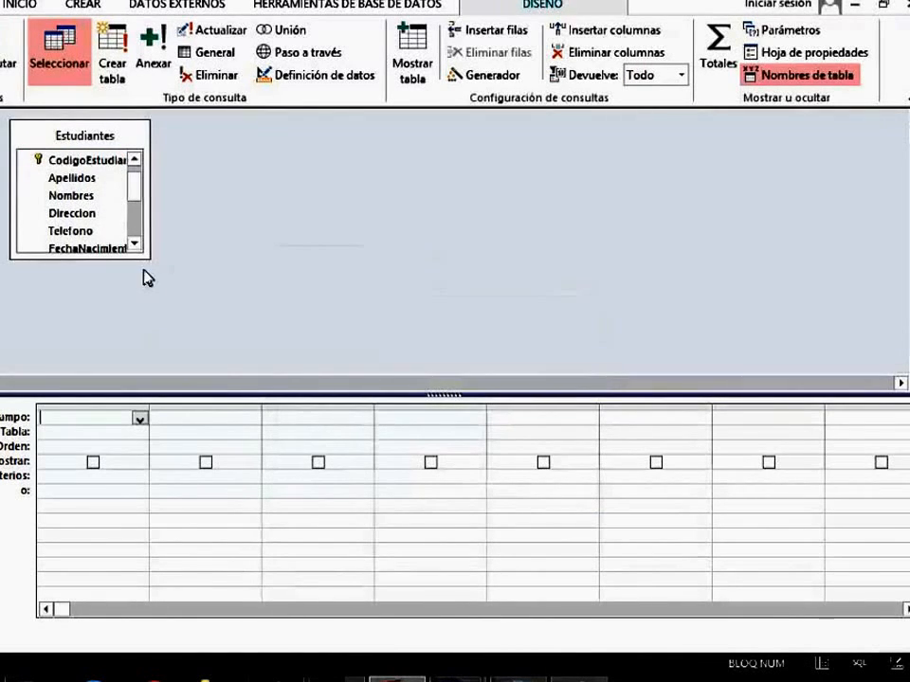
left_click_drag(147, 259, 350, 373)
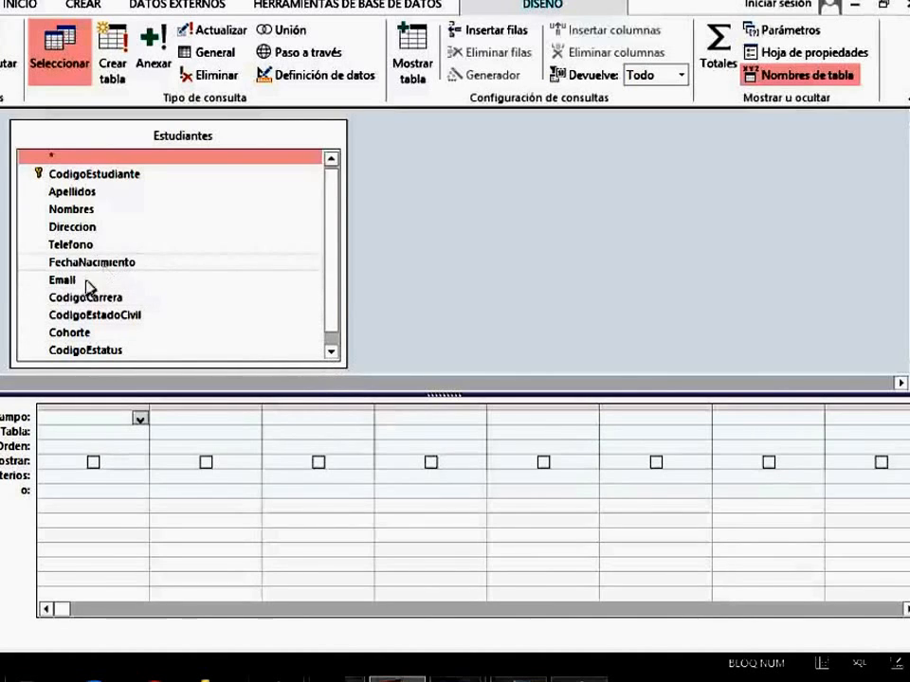
double_click(83, 334)
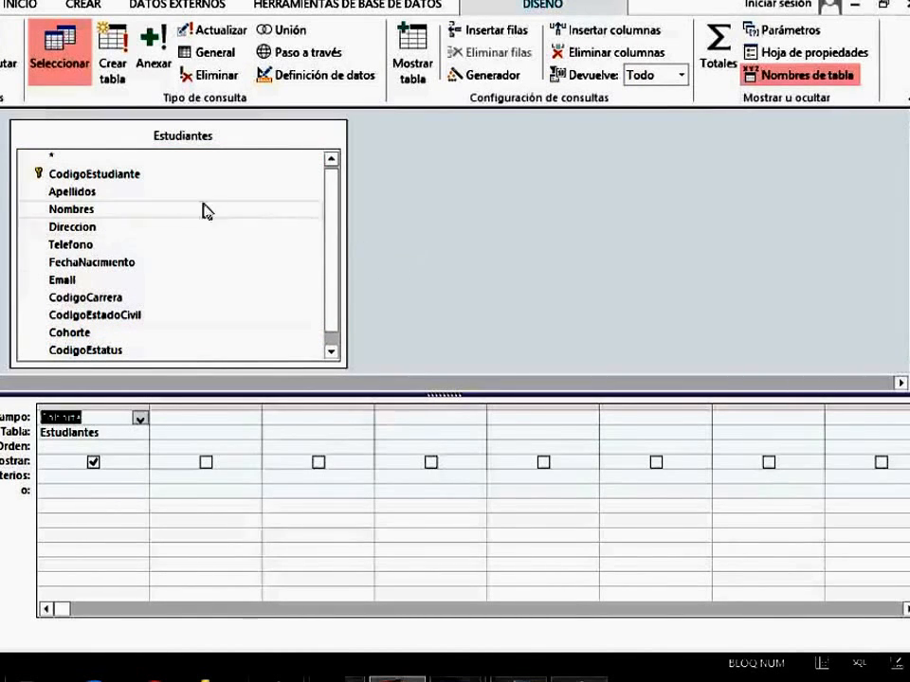
double_click(144, 174)
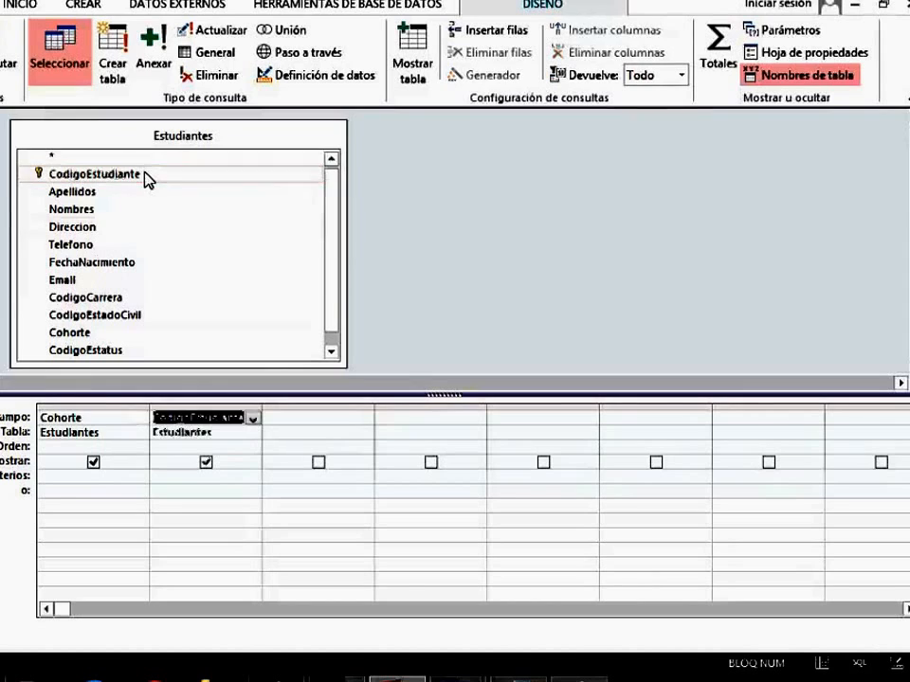
left_click(482, 273)
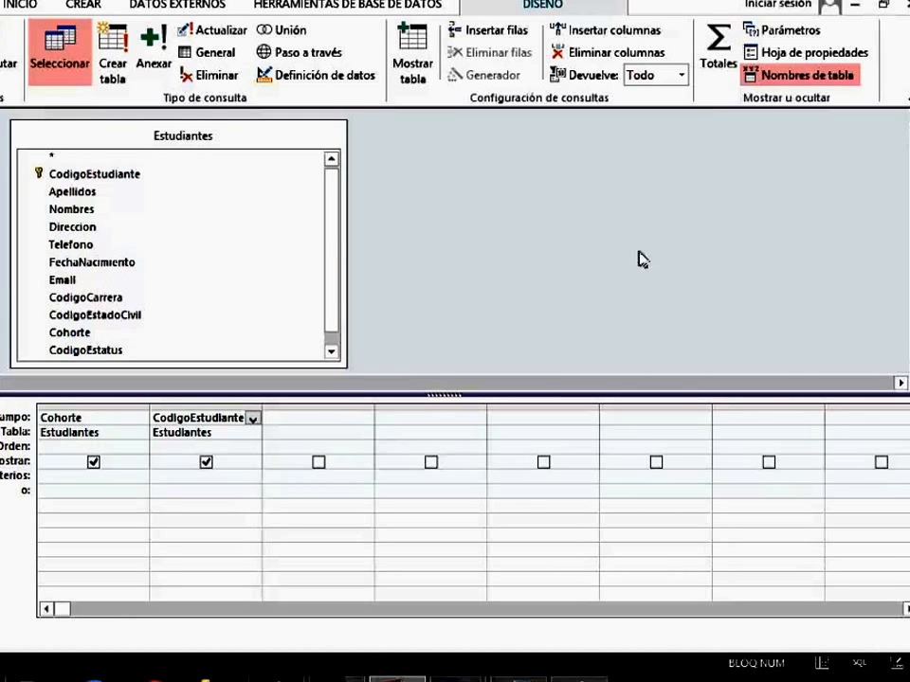
Turn on totals for the query, keep Cohorte as Agrupar por and set CodigoEstudiante's total to Cuenta.
left_click(728, 62)
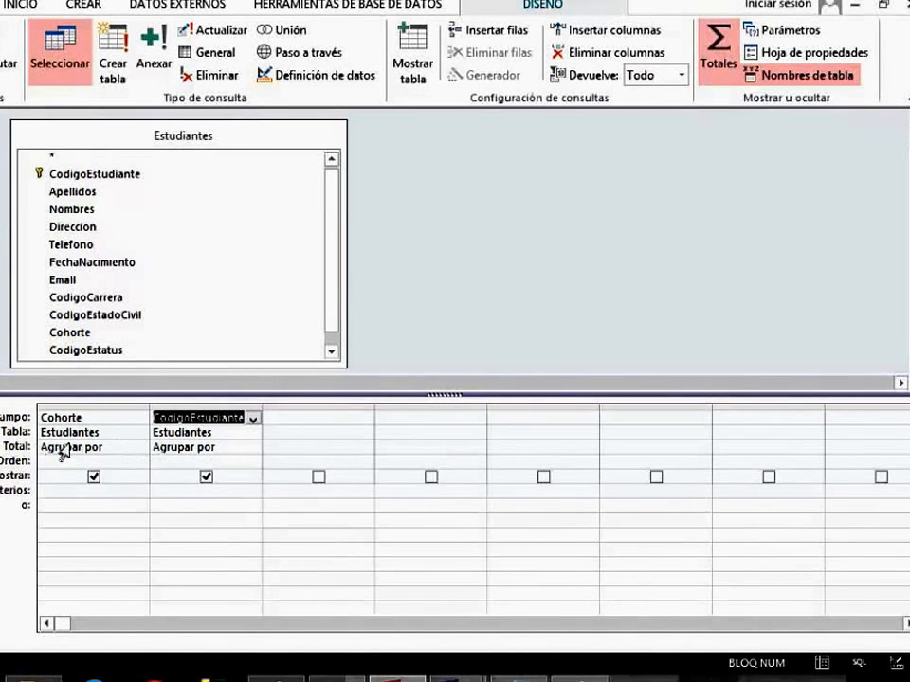
left_click(252, 451)
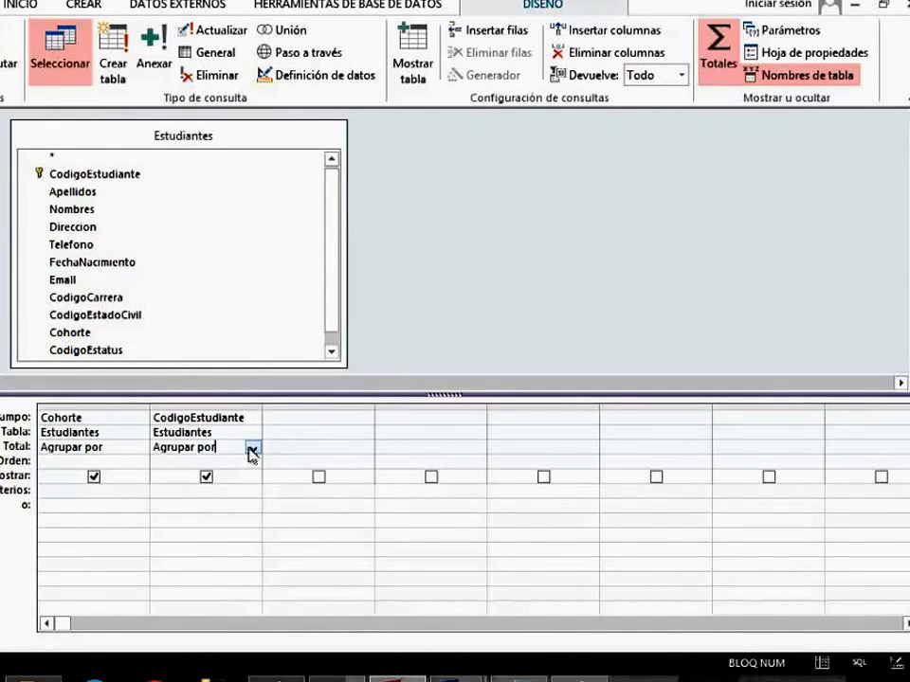
left_click(253, 449)
left_click(253, 451)
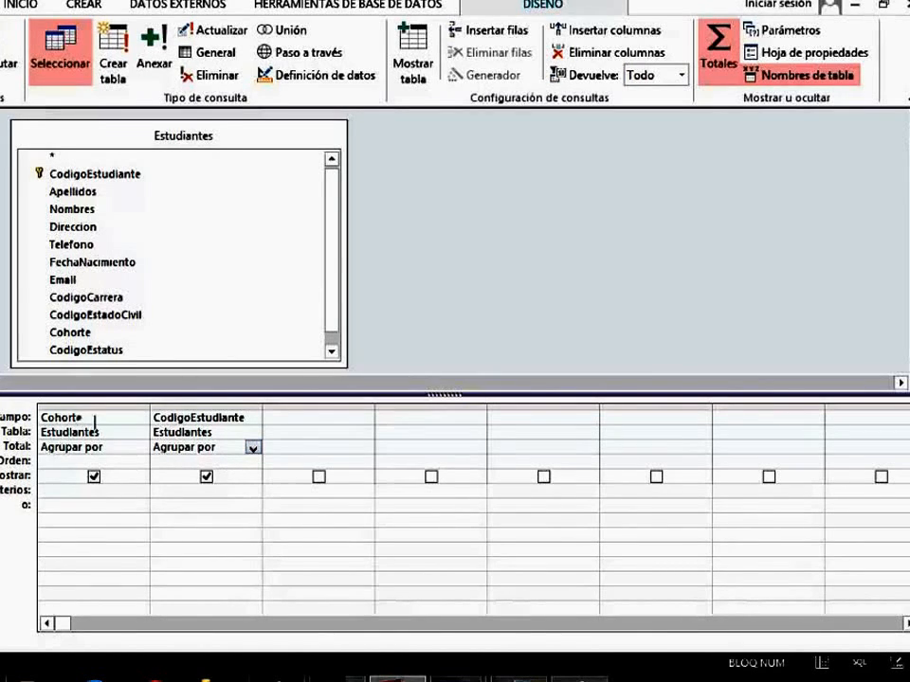
left_click(217, 405)
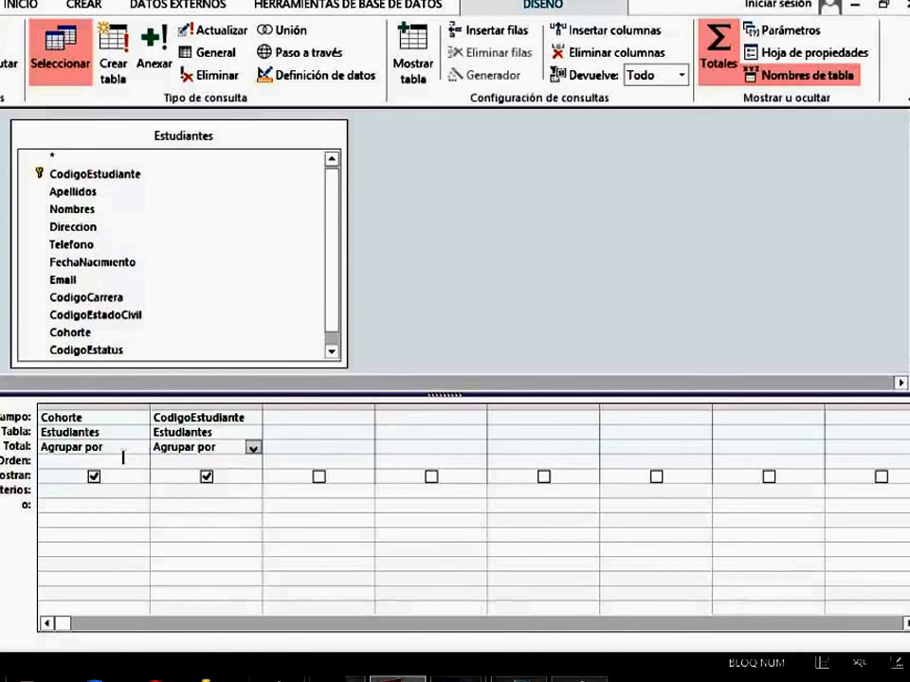
left_click_drag(118, 457, 40, 456)
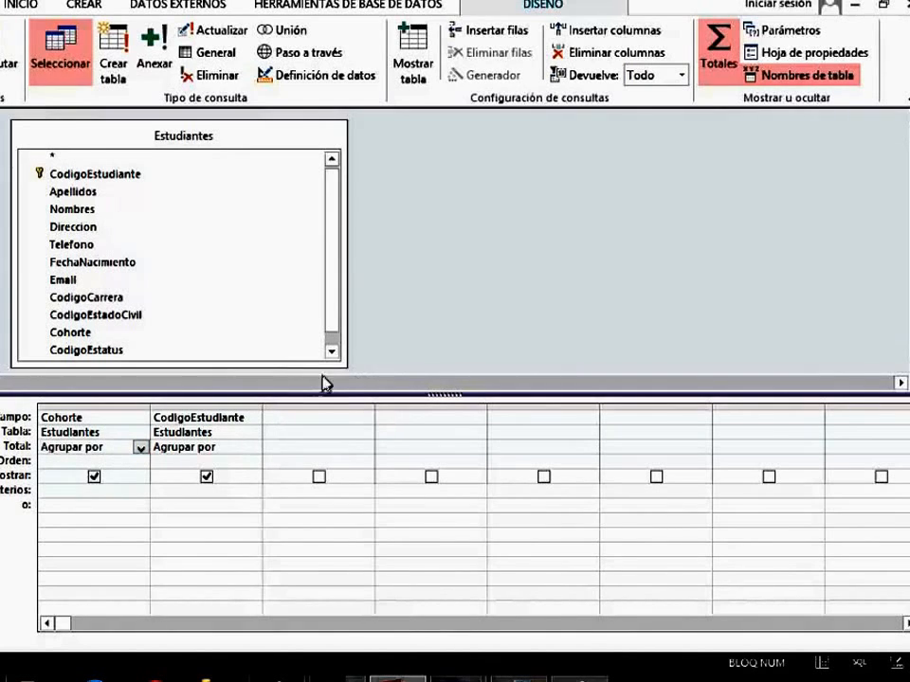
left_click(242, 451)
left_click(253, 448)
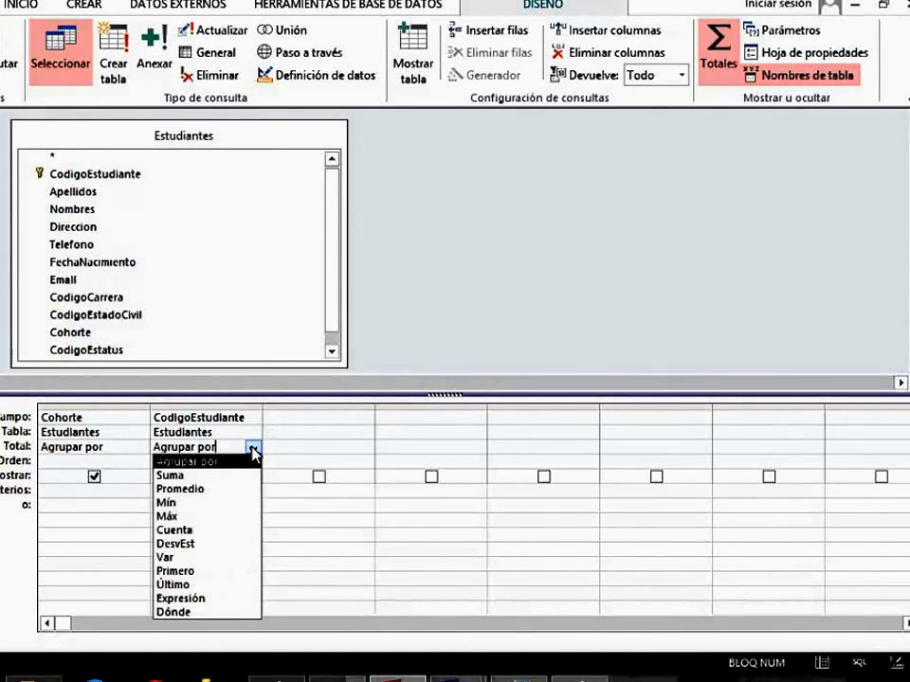
left_click(195, 529)
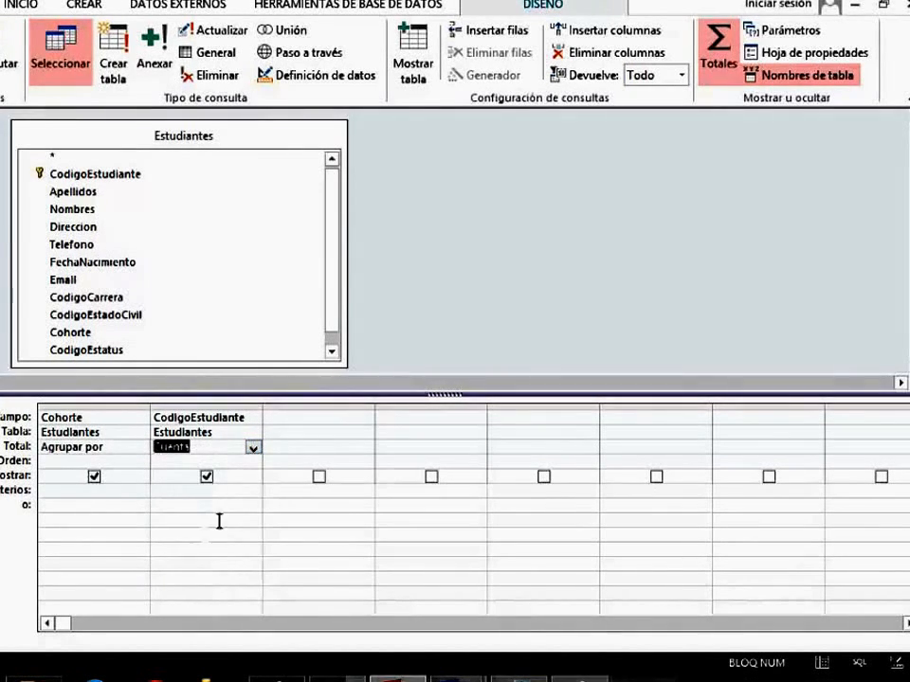
left_click(409, 344)
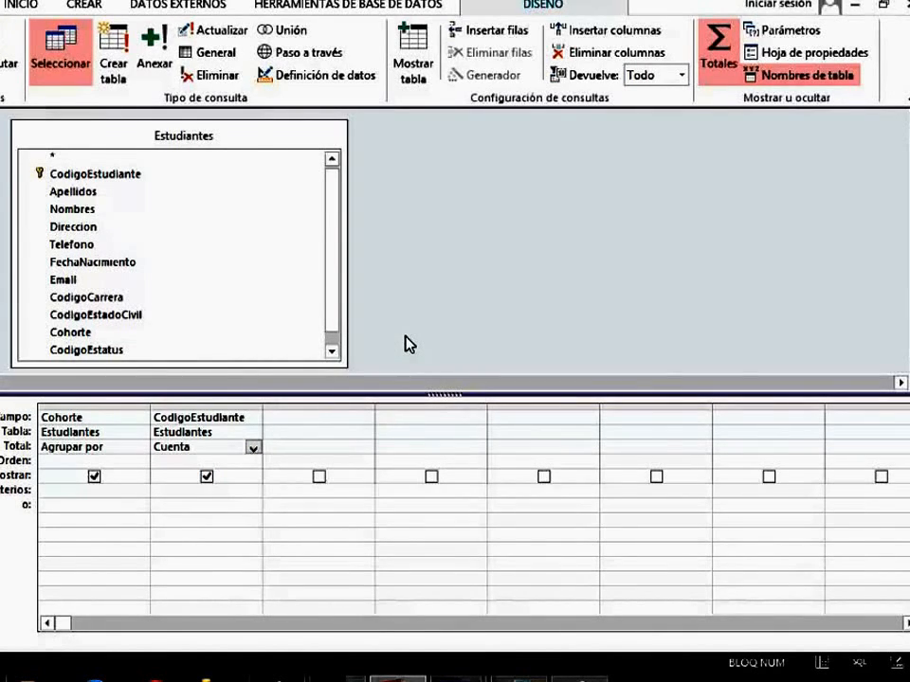
Enter the criterion >1 for the CodigoEstudiante count and run the query.
left_click(188, 498)
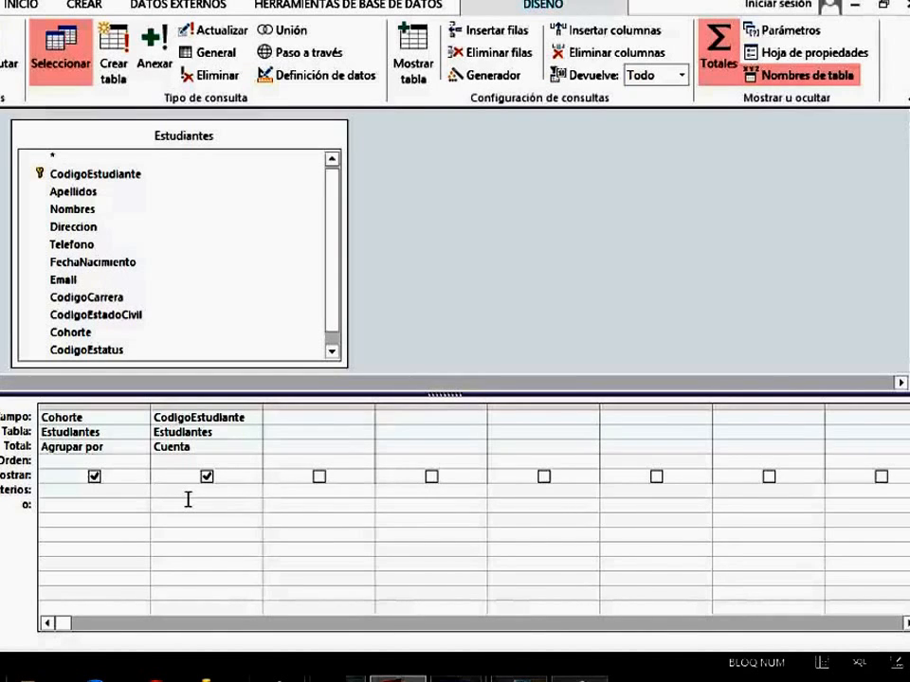
type(">1")
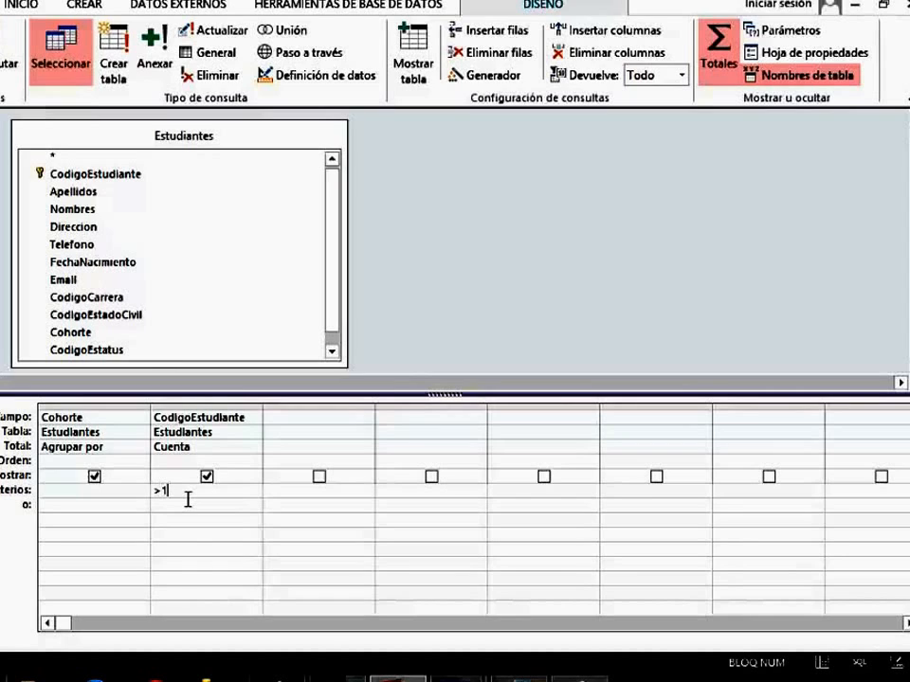
left_click(453, 302)
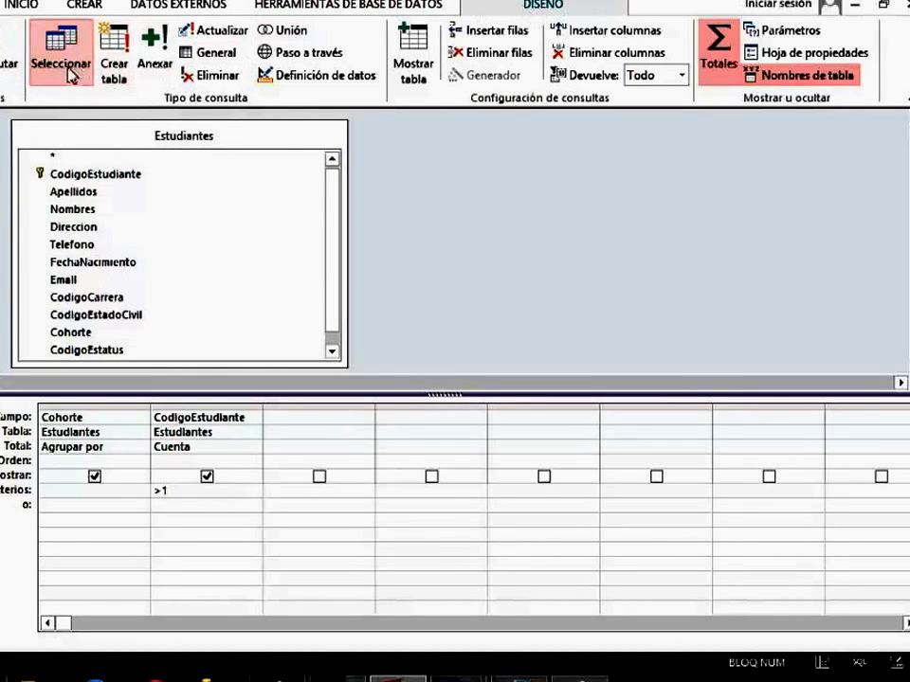
left_click(4, 71)
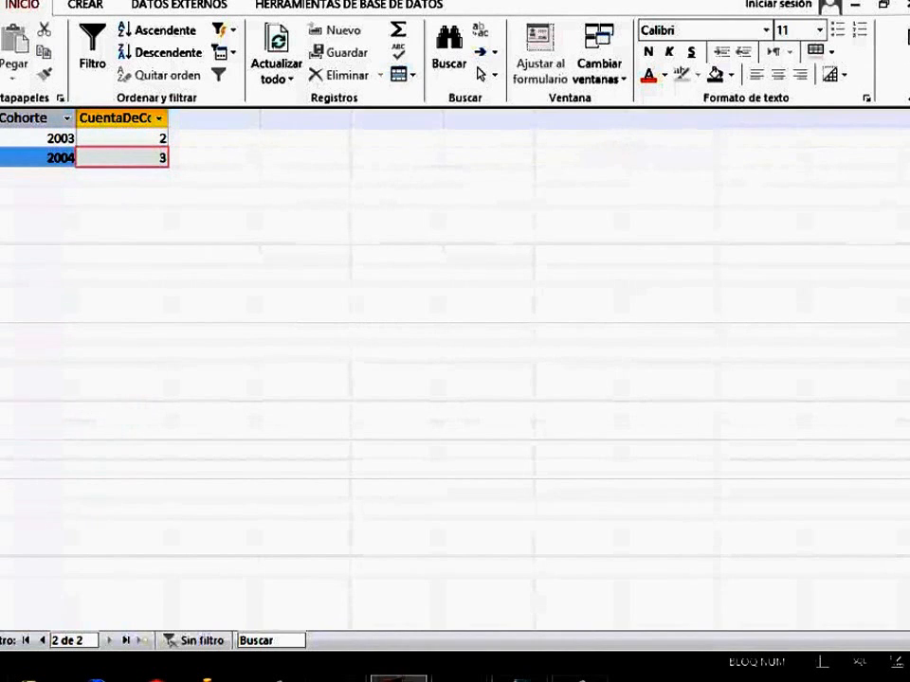
Close the query results and save the query as Cuenta3.
key("ctrl+w")
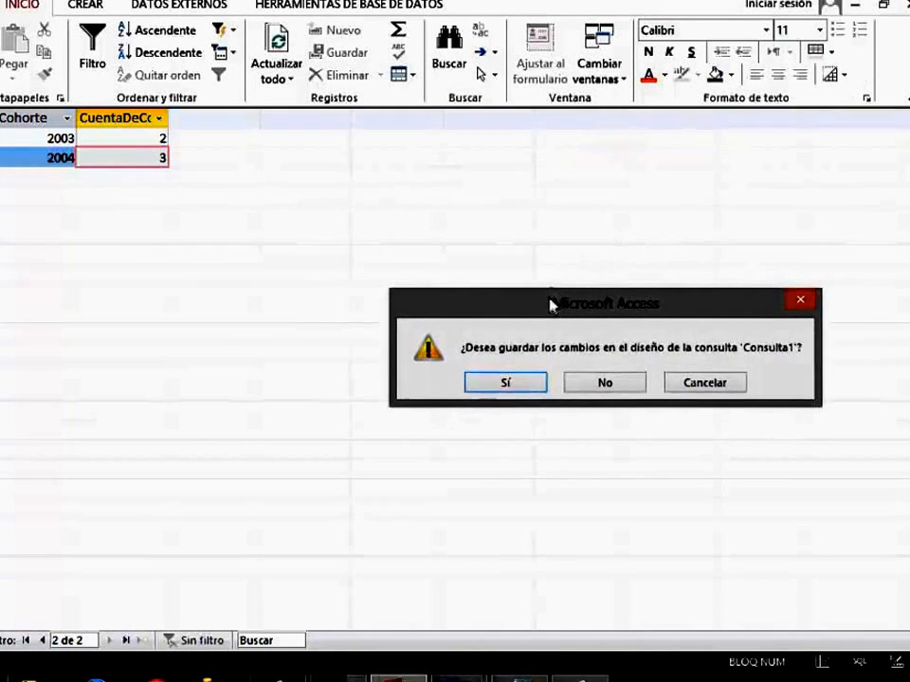
left_click(517, 387)
type("Cuenta")
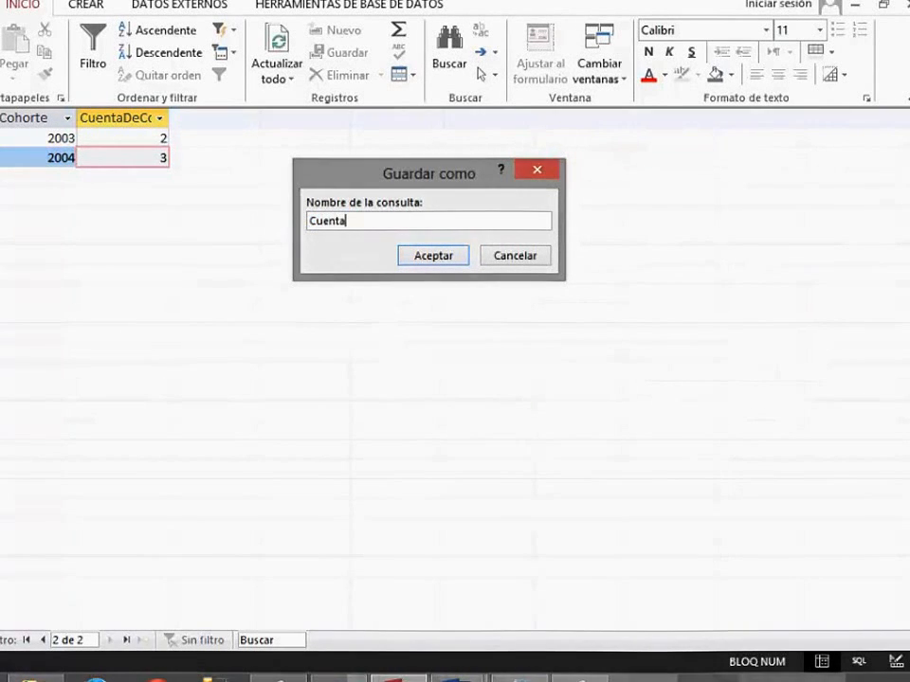
type("3")
key("Return")
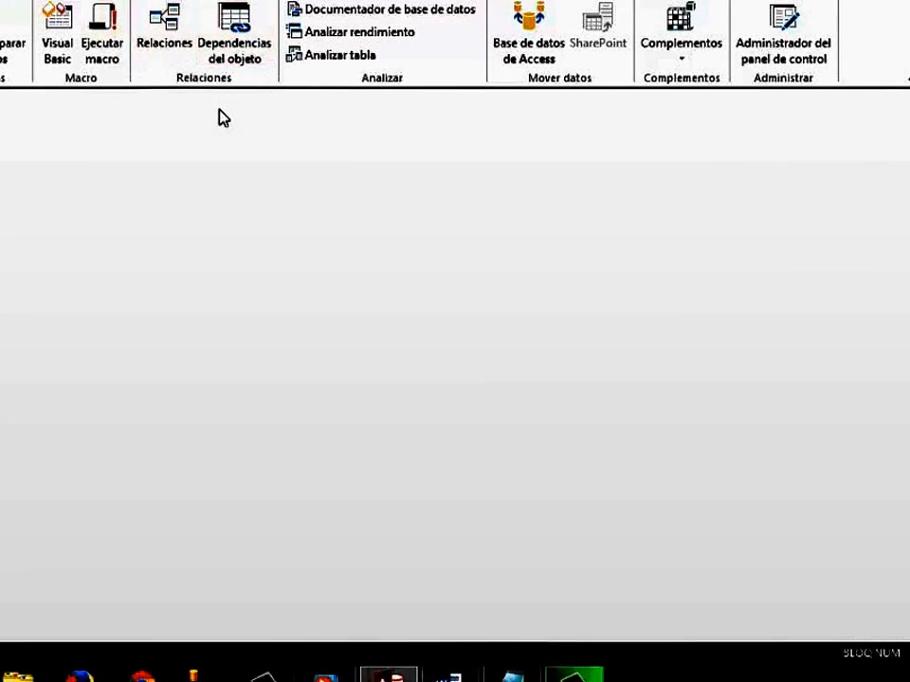
Open the relationships diagram maximized, enlarge the Estudiantes Materias table box to show all its fields, and examine the Materia and Nota fields.
left_click(164, 38)
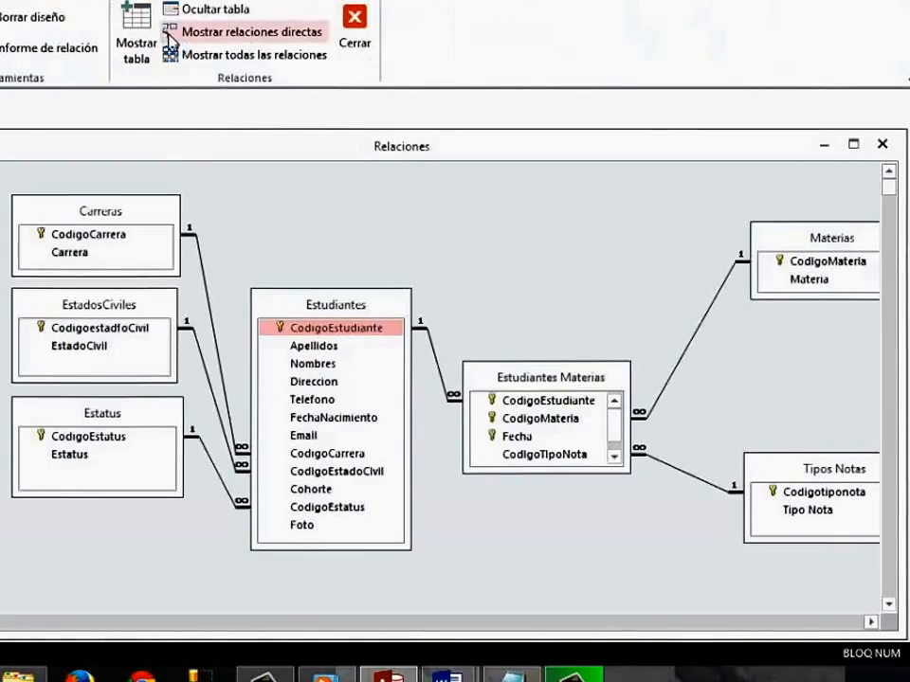
double_click(683, 155)
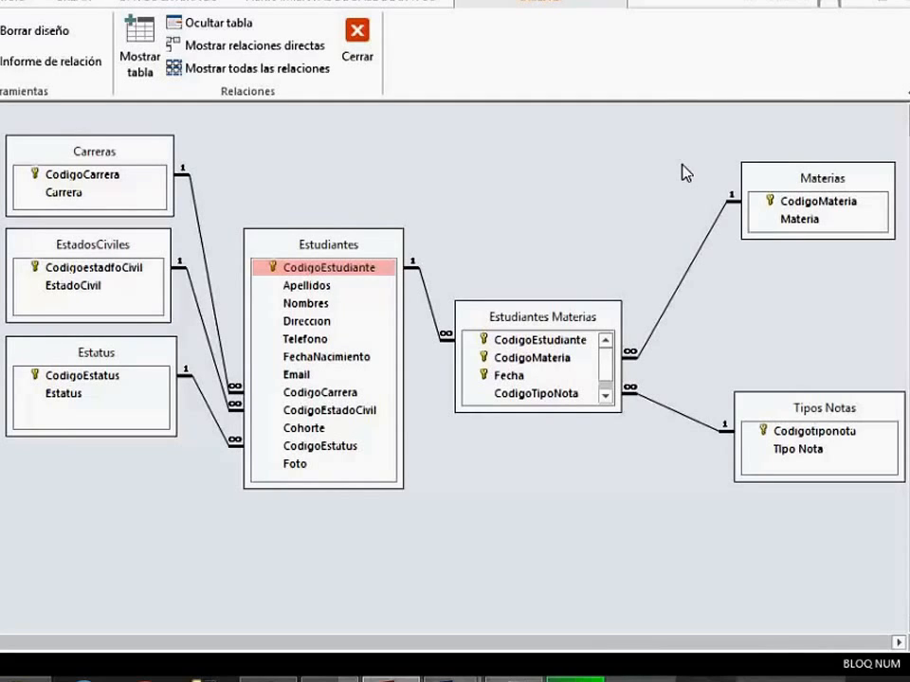
left_click(806, 224)
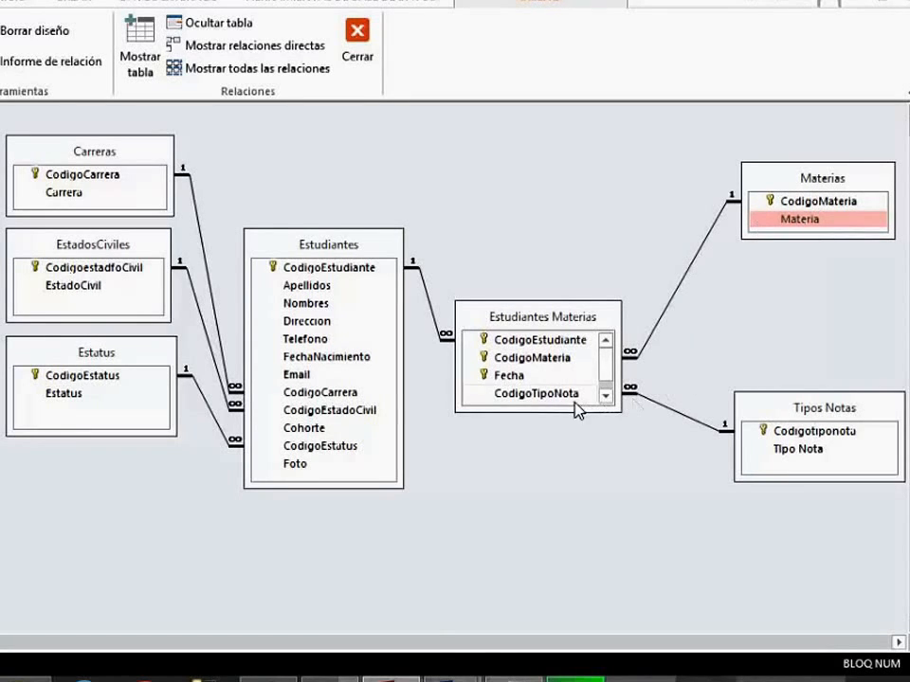
left_click_drag(584, 422, 585, 459)
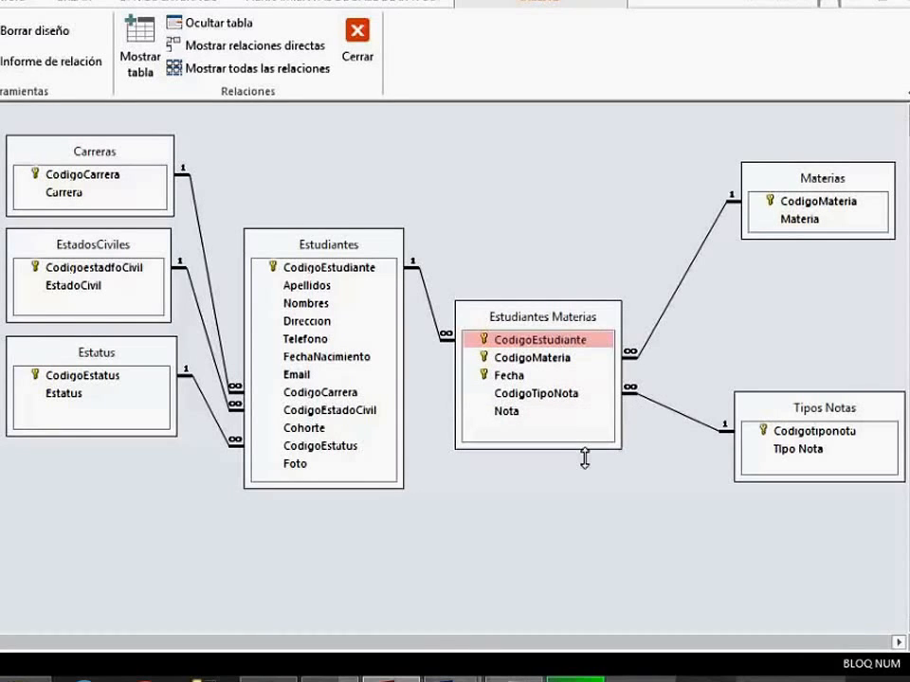
left_click(508, 417)
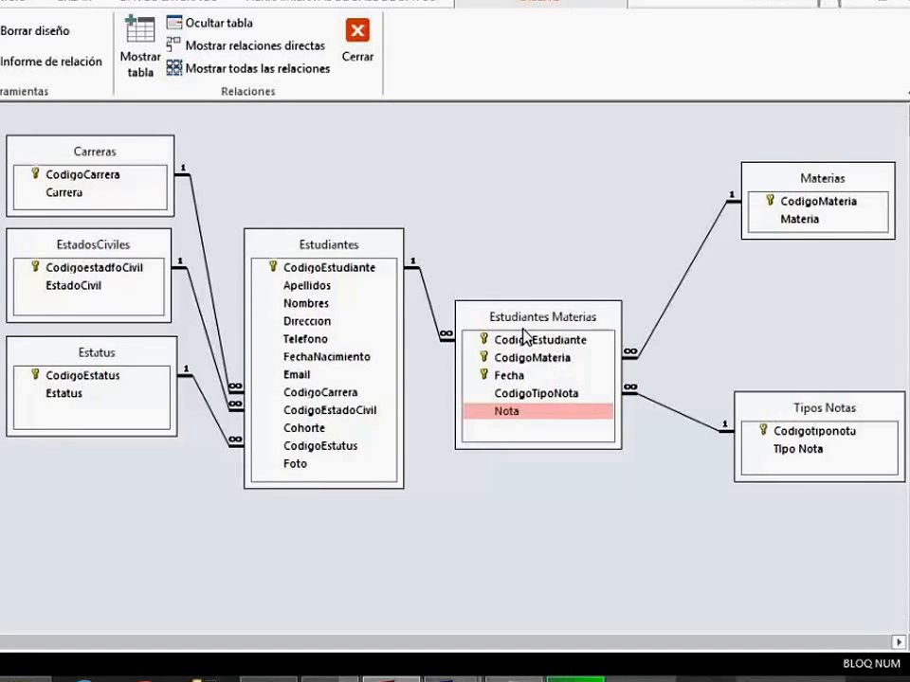
left_click(804, 220)
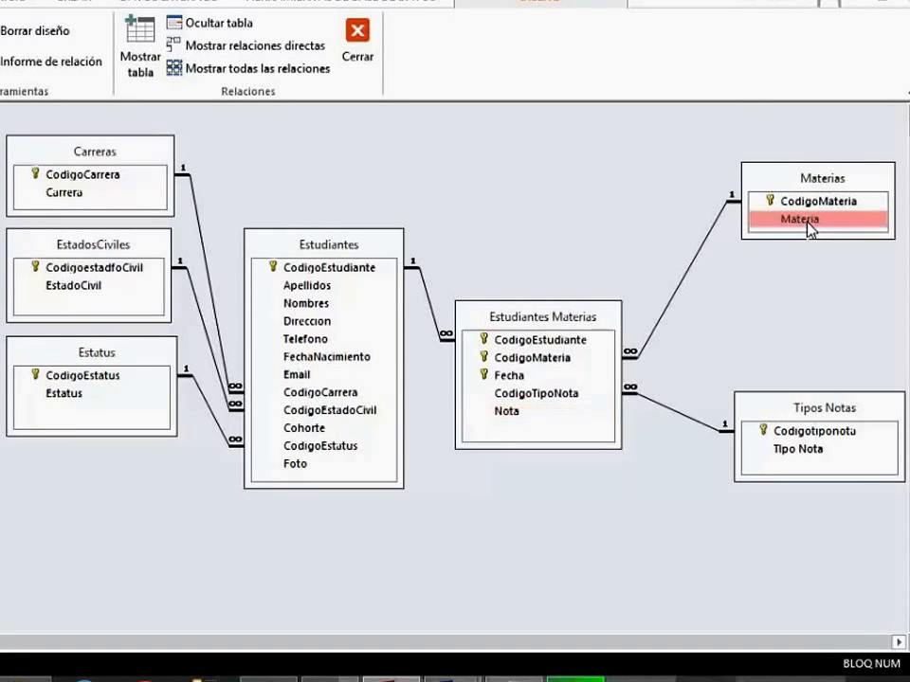
left_click(510, 415)
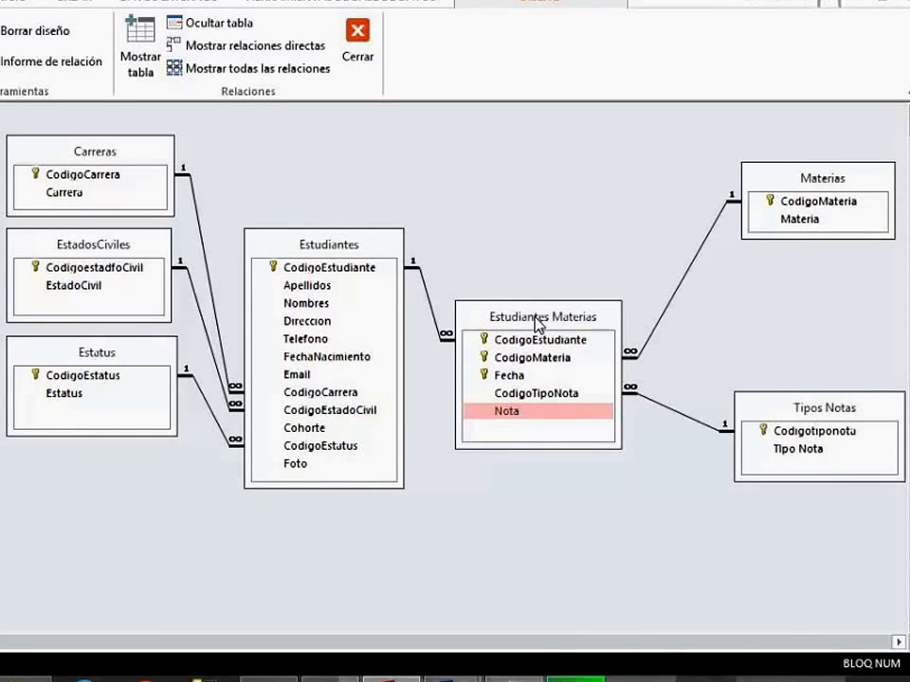
Create a new query in design view based on the Estudiantes Materias and Materias tables.
left_click(80, 4)
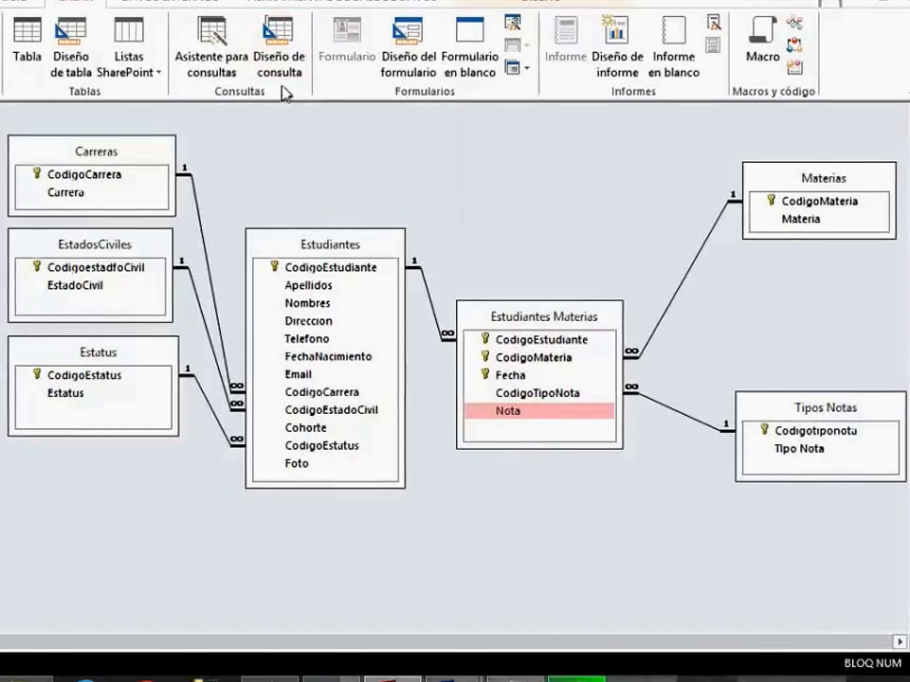
left_click(284, 66)
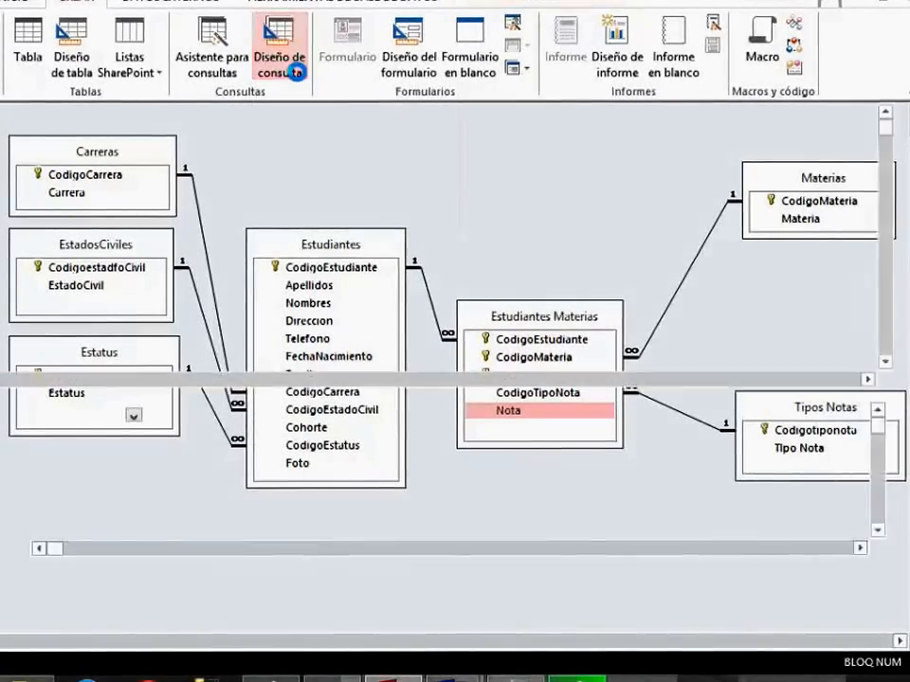
left_click_drag(436, 370, 574, 235)
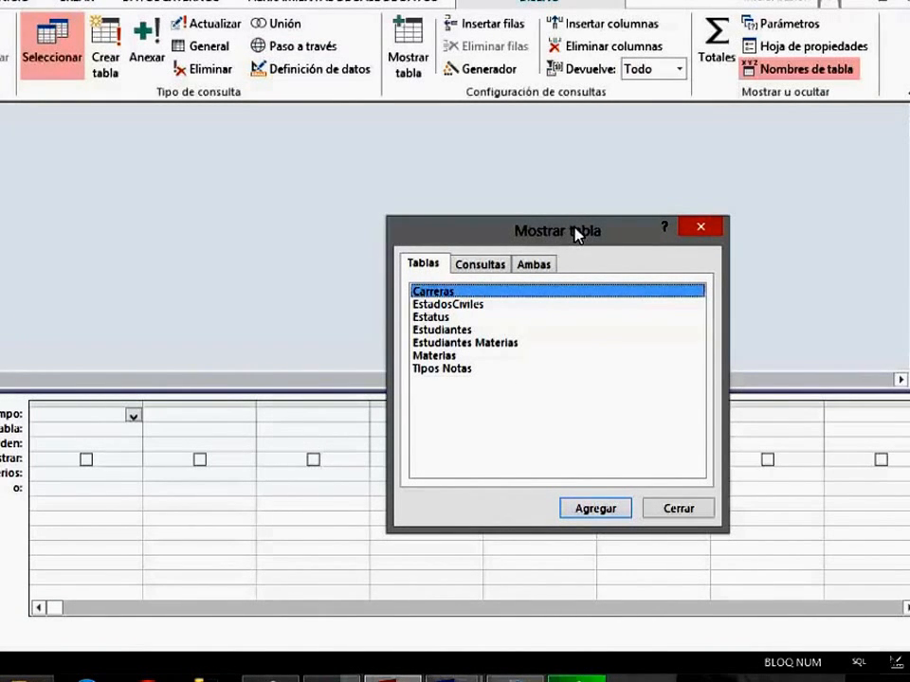
left_click(510, 345)
left_click(578, 508)
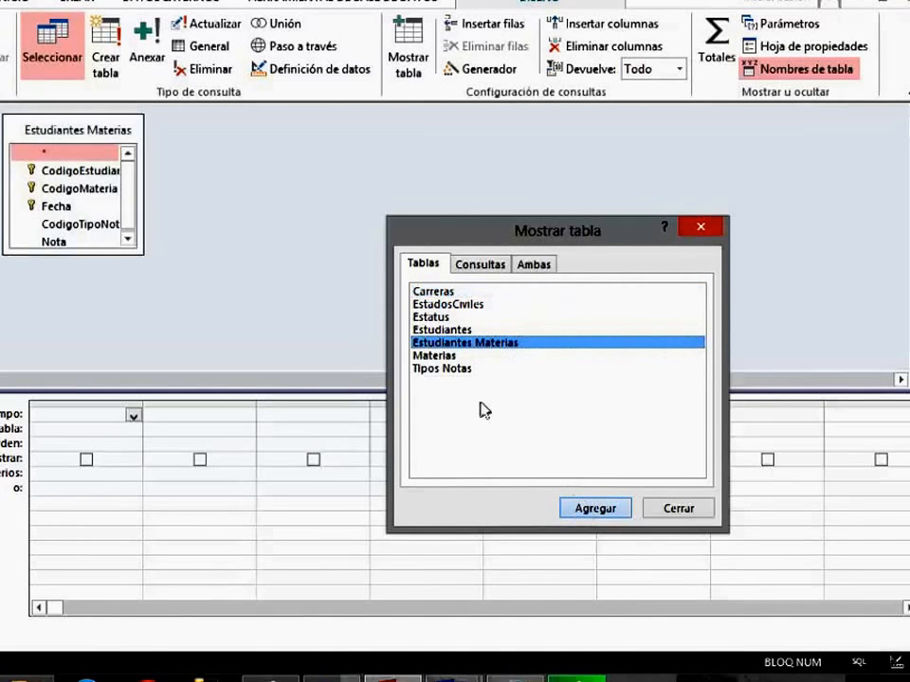
left_click(434, 356)
left_click(595, 508)
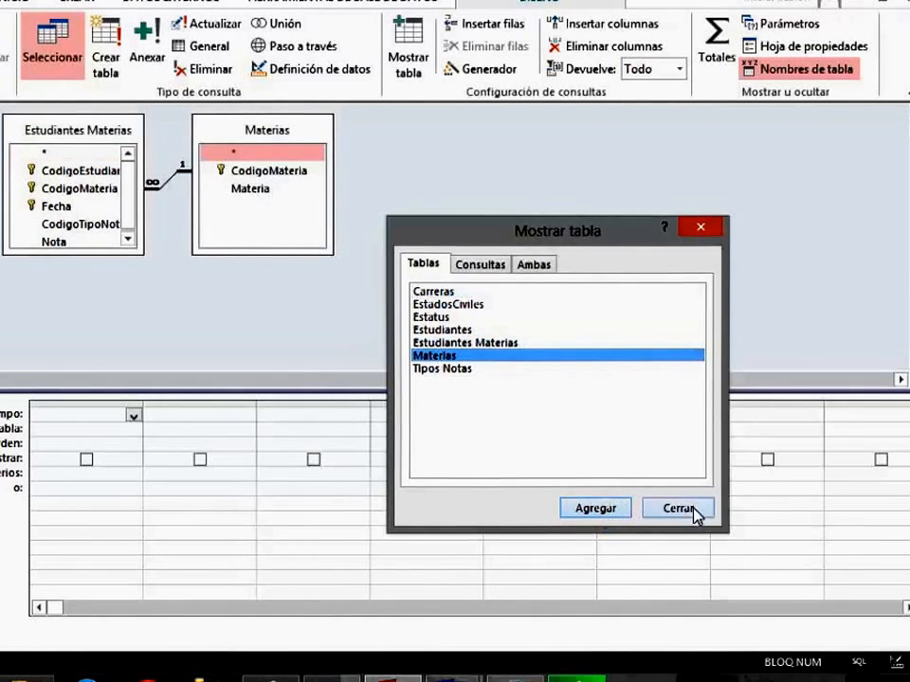
left_click(693, 509)
Arrange and enlarge the field lists for readability, and place Materia and Nota in the first two query columns.
left_click_drag(266, 138, 370, 161)
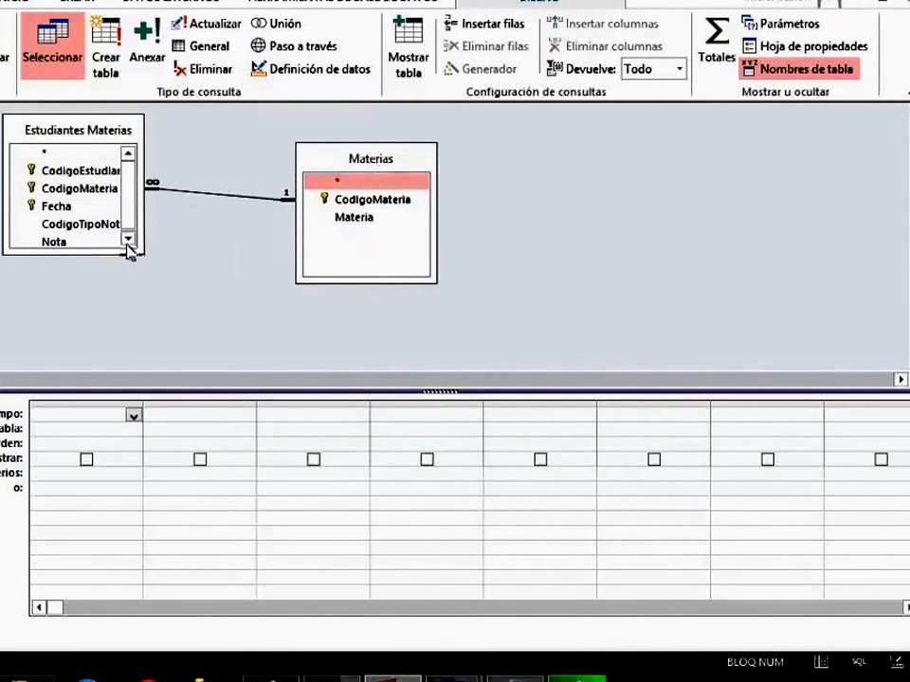
left_click_drag(130, 250, 152, 302)
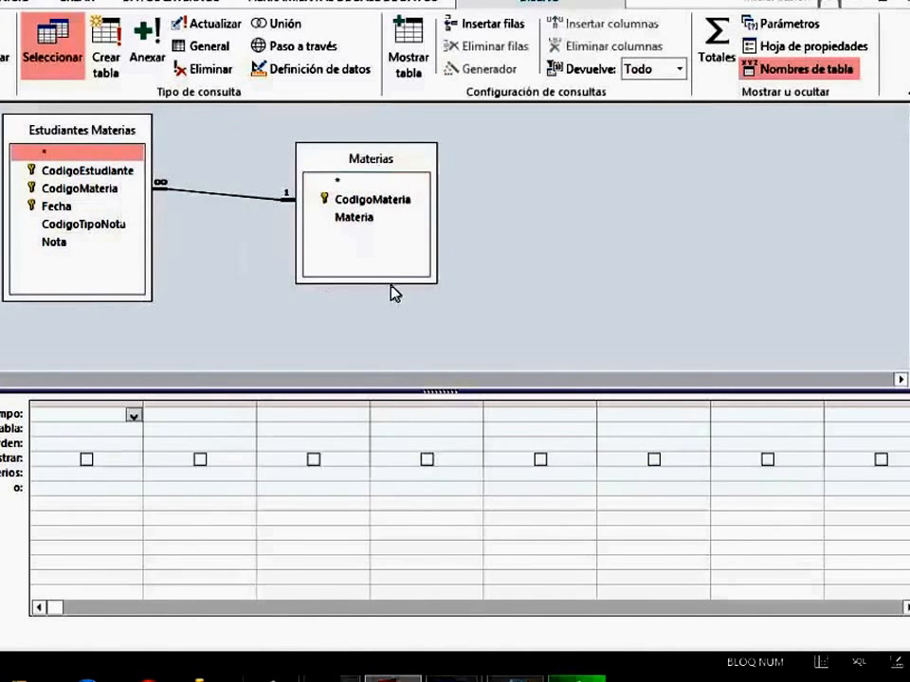
left_click_drag(357, 160, 313, 137)
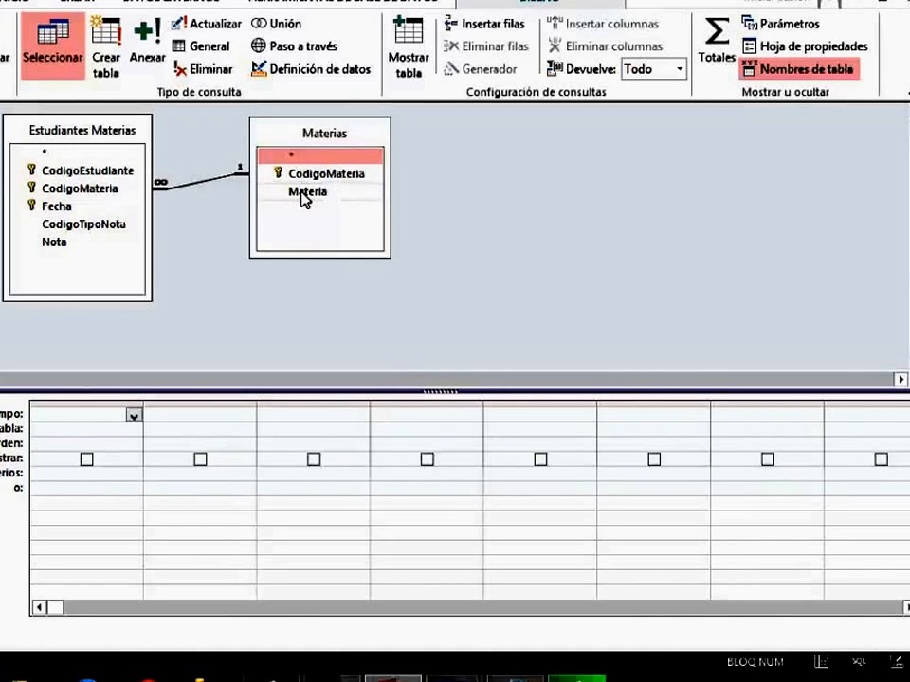
left_click_drag(303, 195, 86, 418)
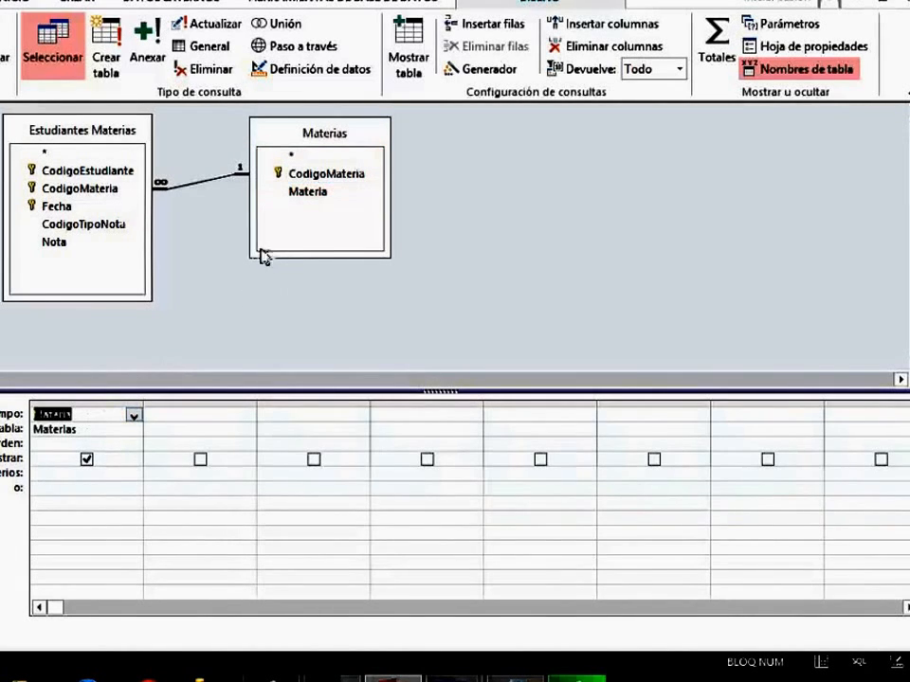
double_click(63, 248)
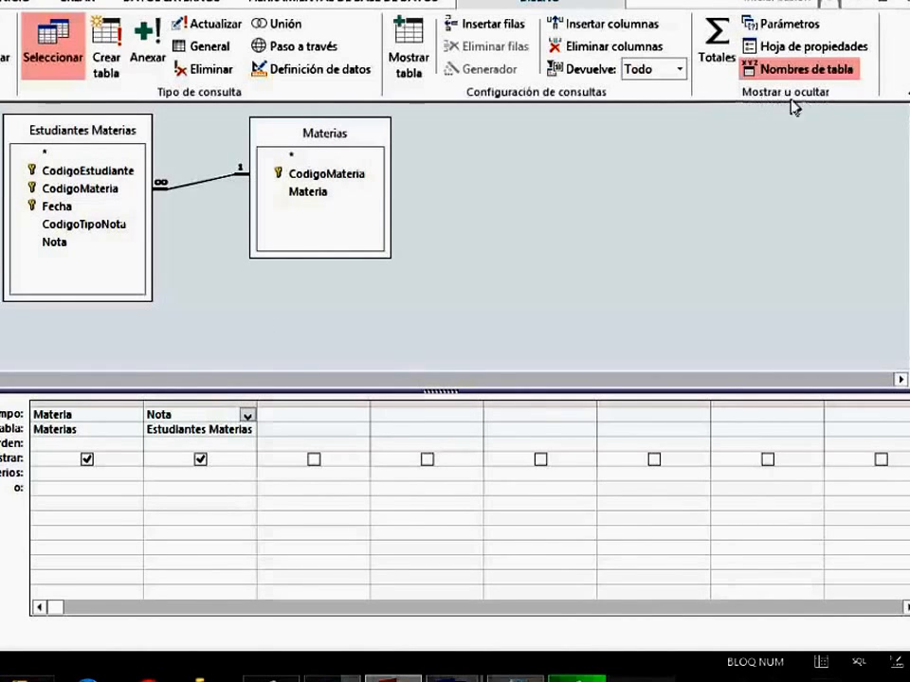
Add the totals row to the query, keep Materia as Agrupar por, and set the Nota column's total to Suma.
left_click(719, 57)
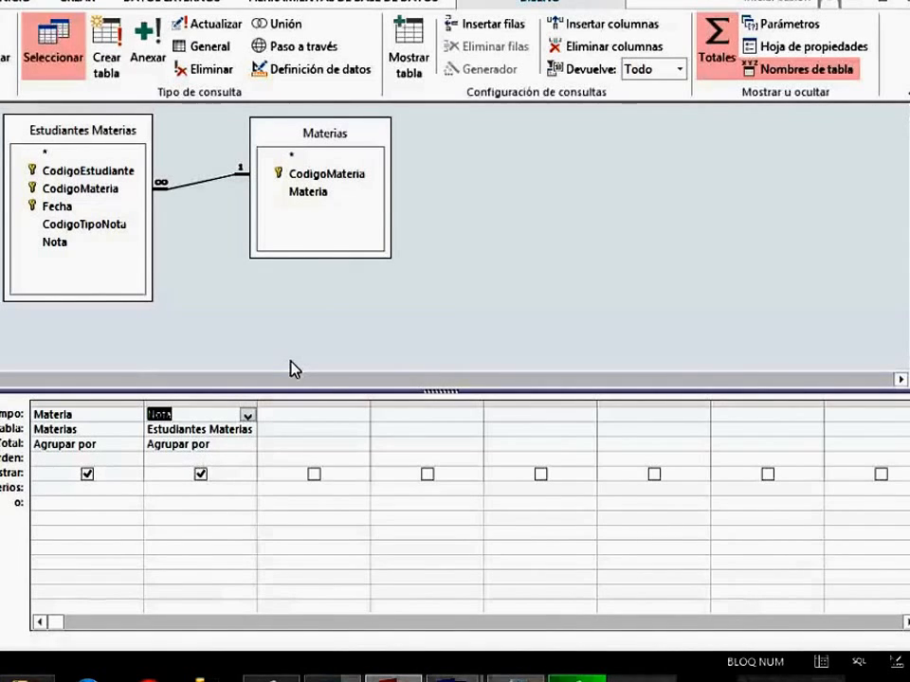
left_click(245, 448)
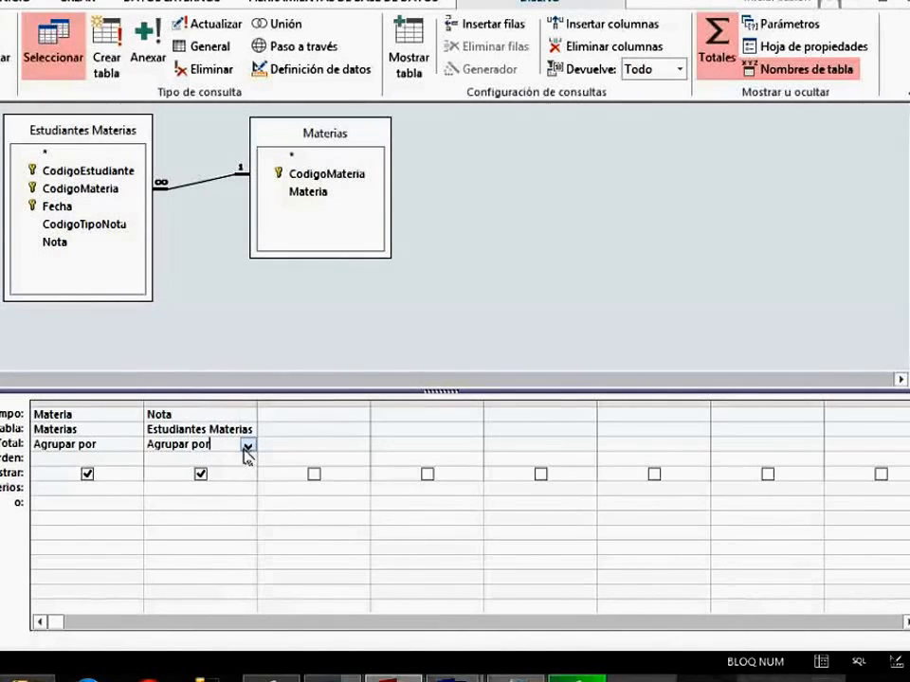
left_click(248, 444)
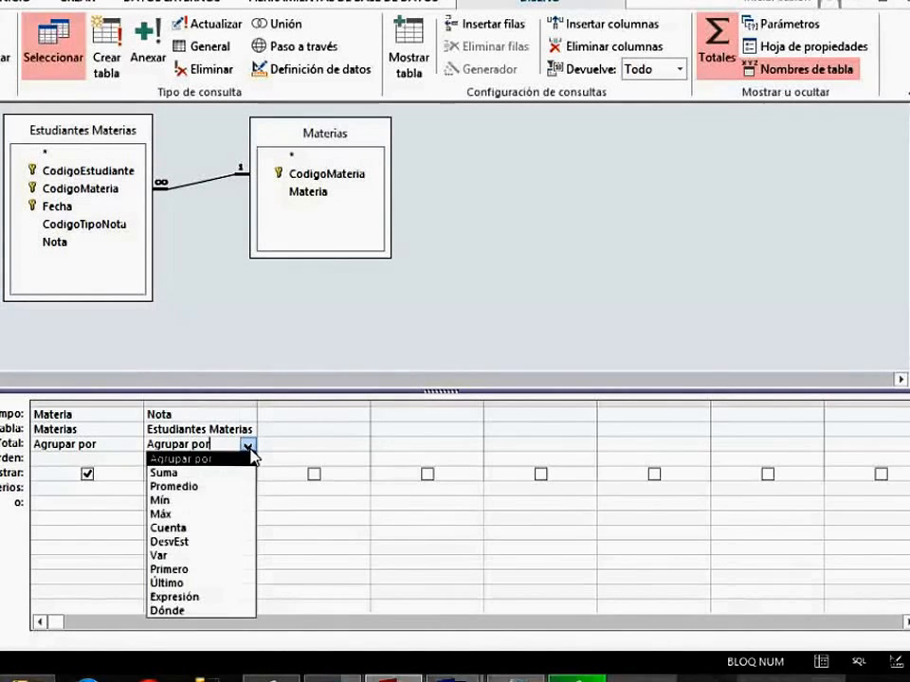
left_click(297, 337)
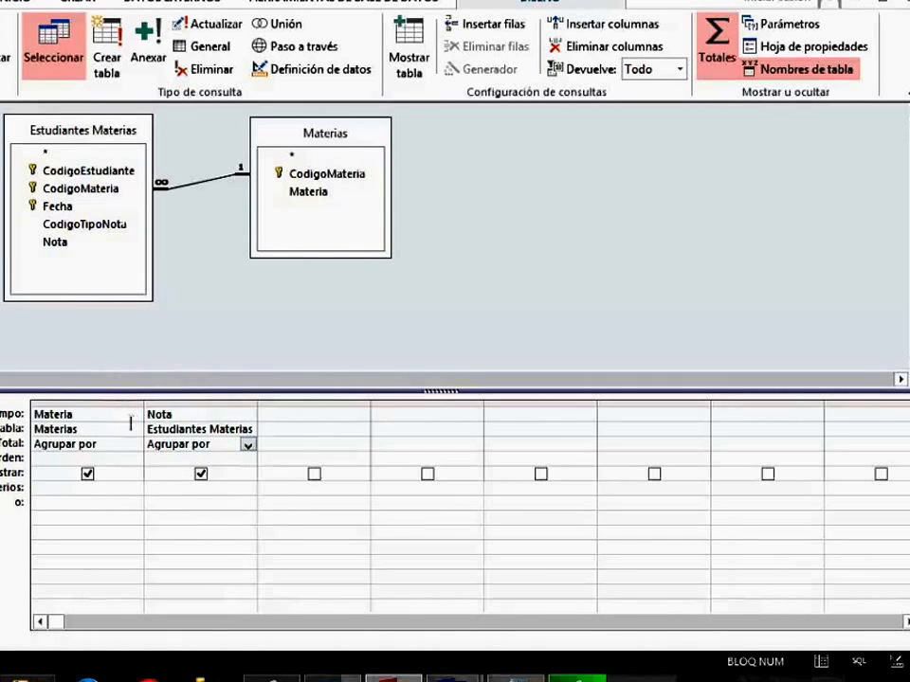
left_click(121, 452)
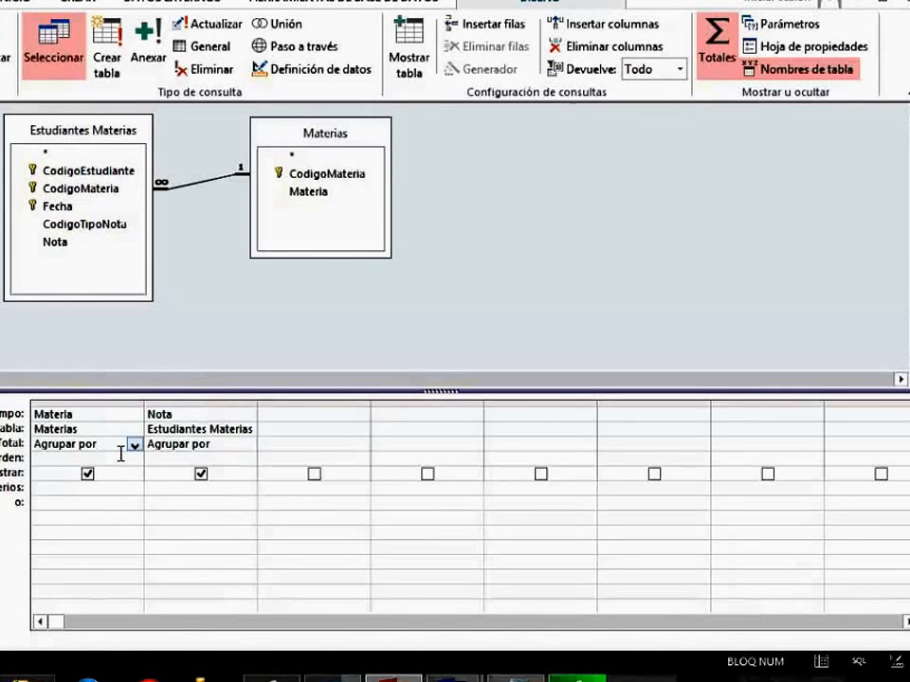
left_click_drag(99, 451, 21, 452)
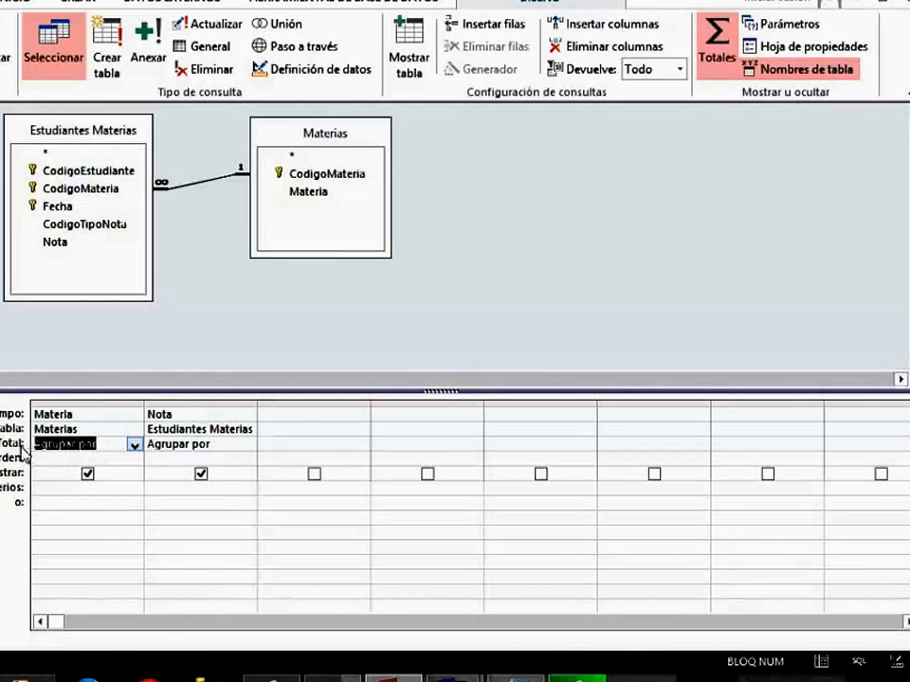
left_click(186, 349)
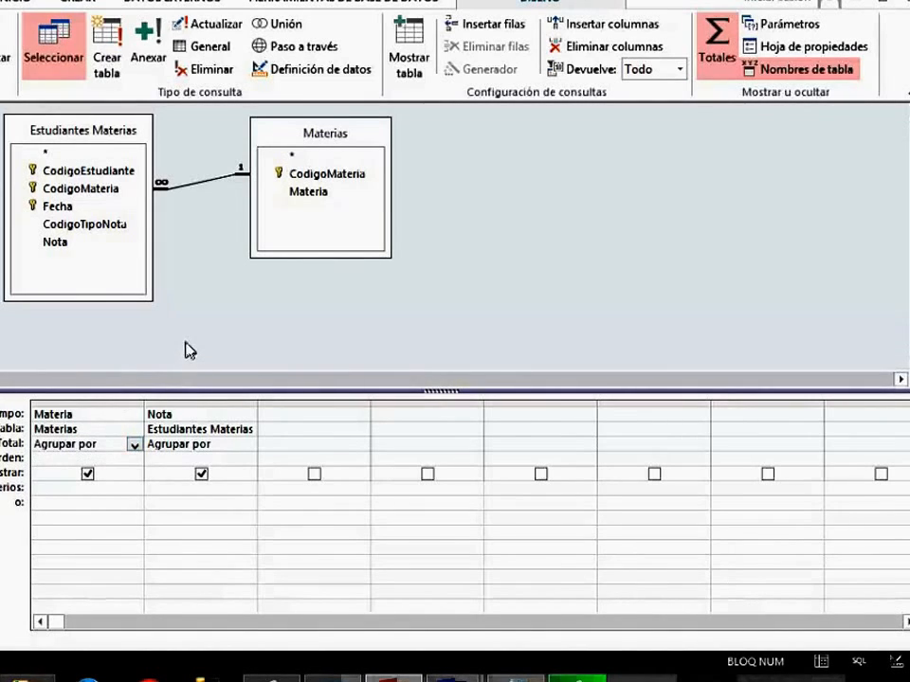
left_click(244, 451)
left_click(246, 444)
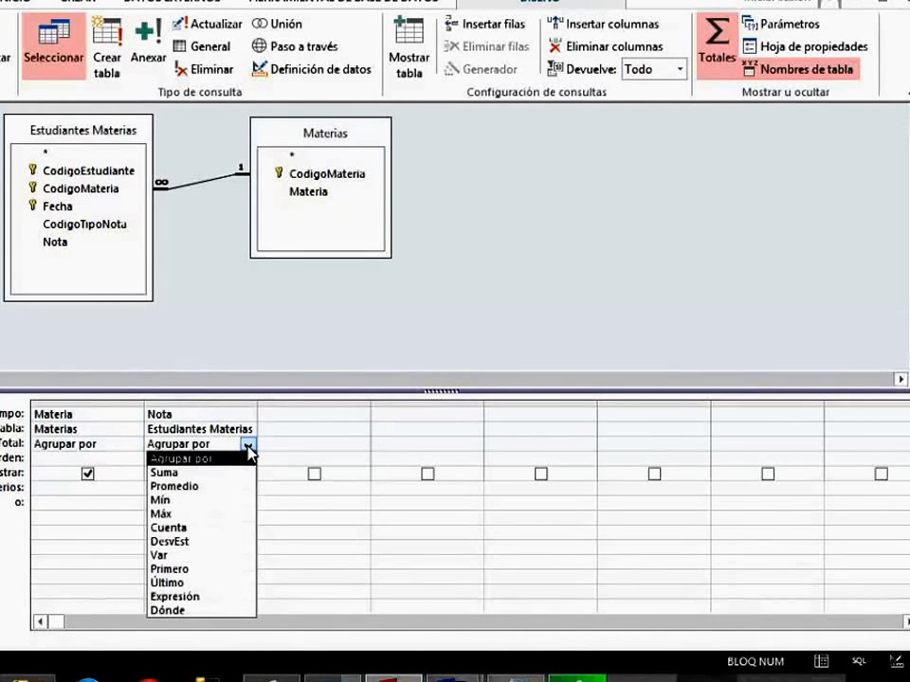
left_click(207, 472)
left_click(250, 349)
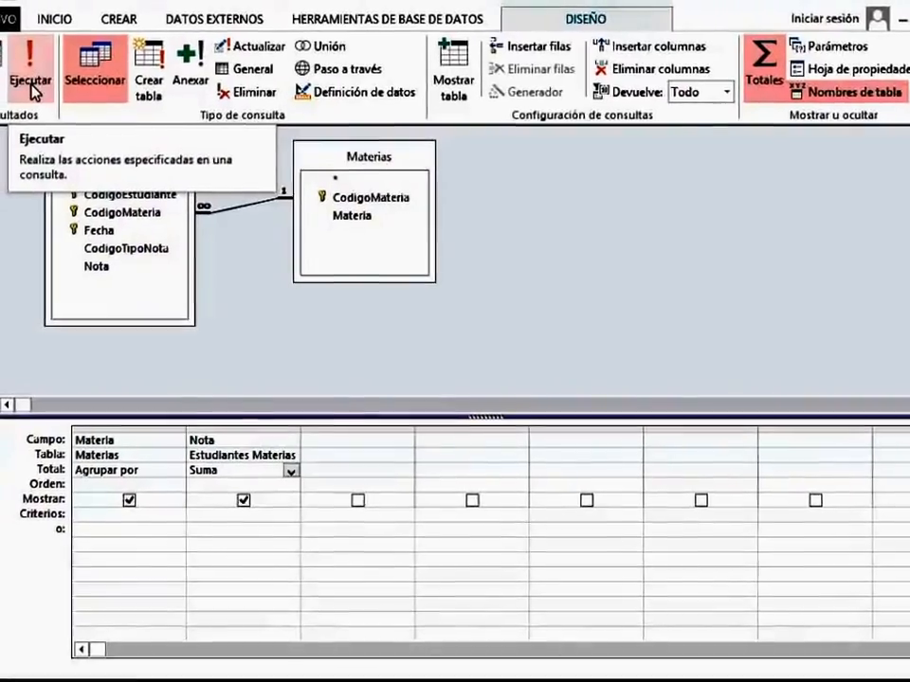
Run the query and examine the summed Nota for each subject.
left_click(32, 90)
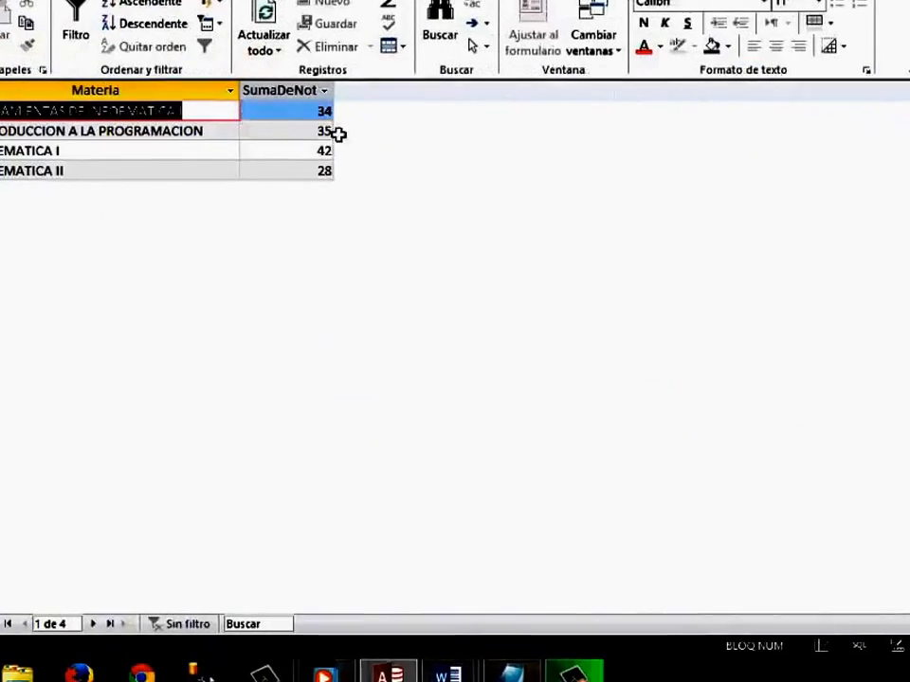
left_click(309, 118)
left_click(309, 133)
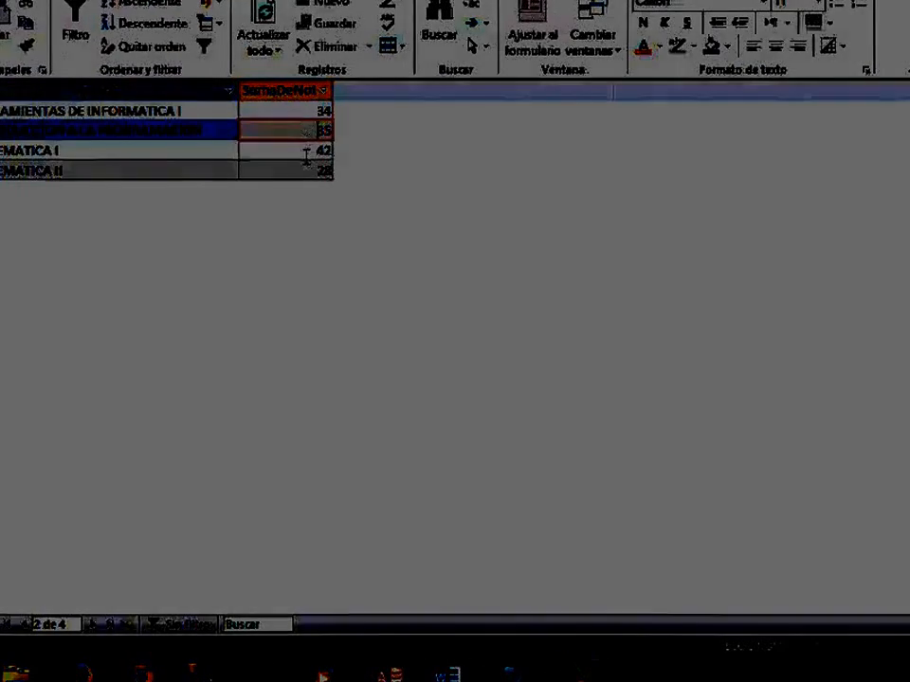
left_click(306, 151)
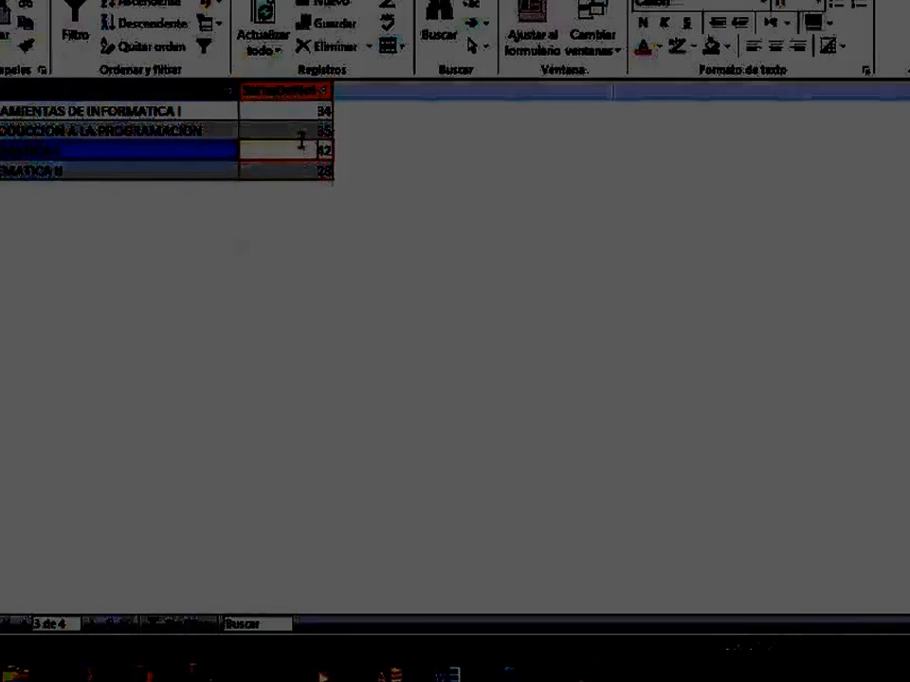
left_click(297, 130)
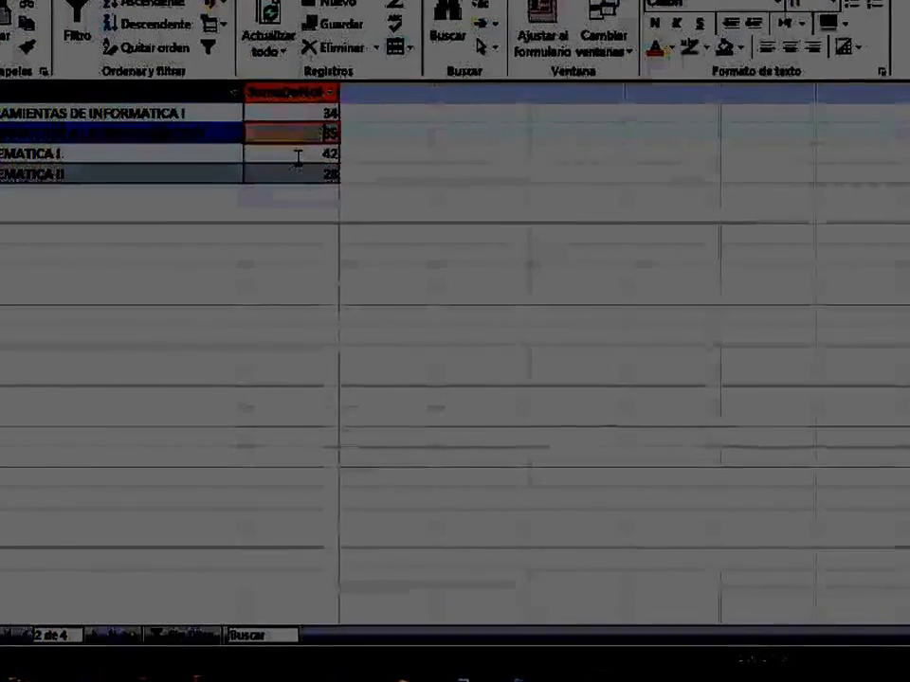
left_click(298, 156)
left_click(299, 175)
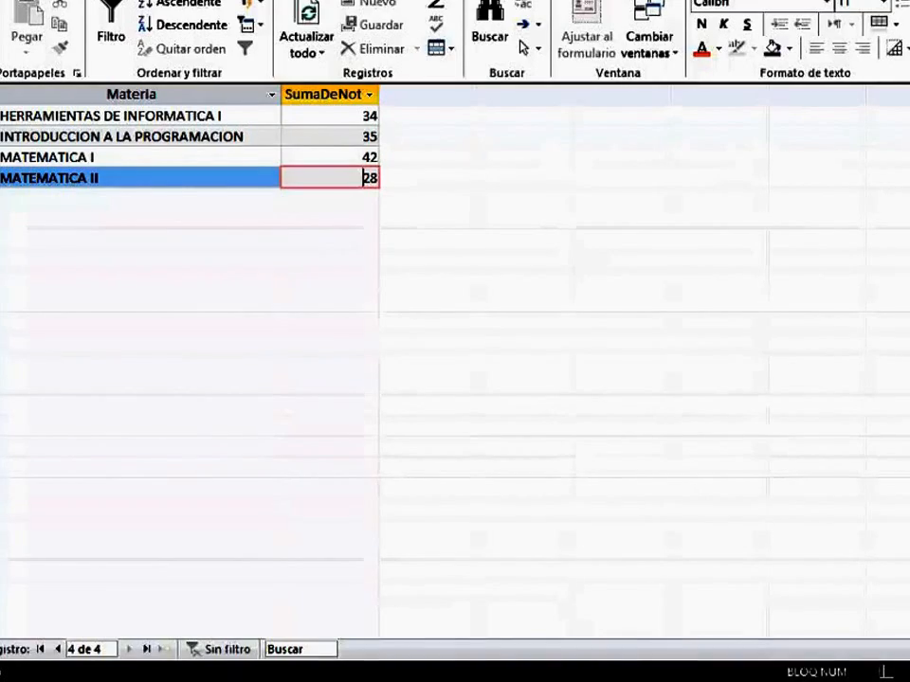
Close the query results and save the query as Suma1.
key("ctrl+w")
left_click(541, 369)
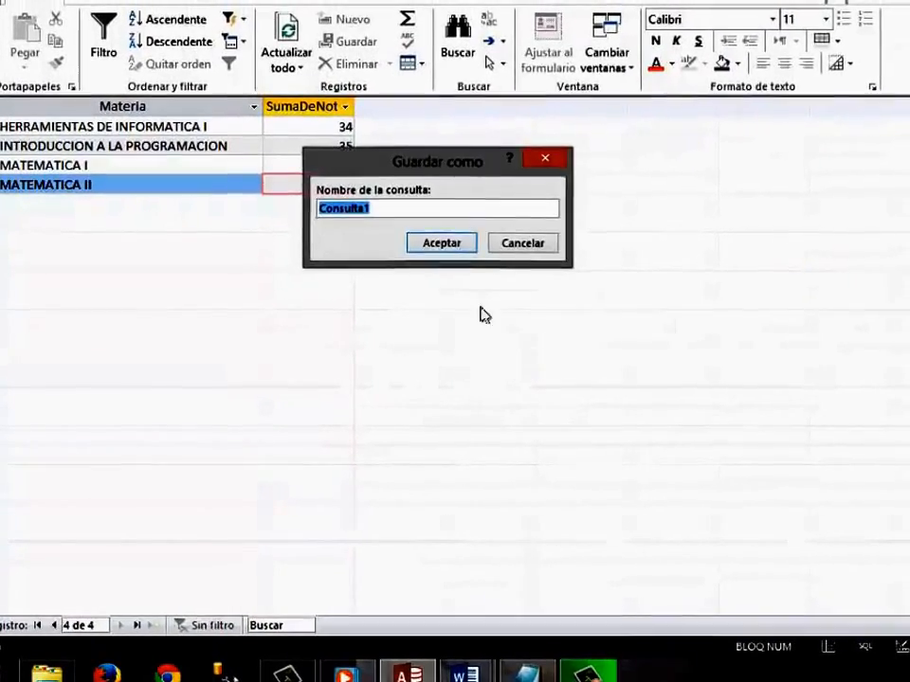
type("Suma1")
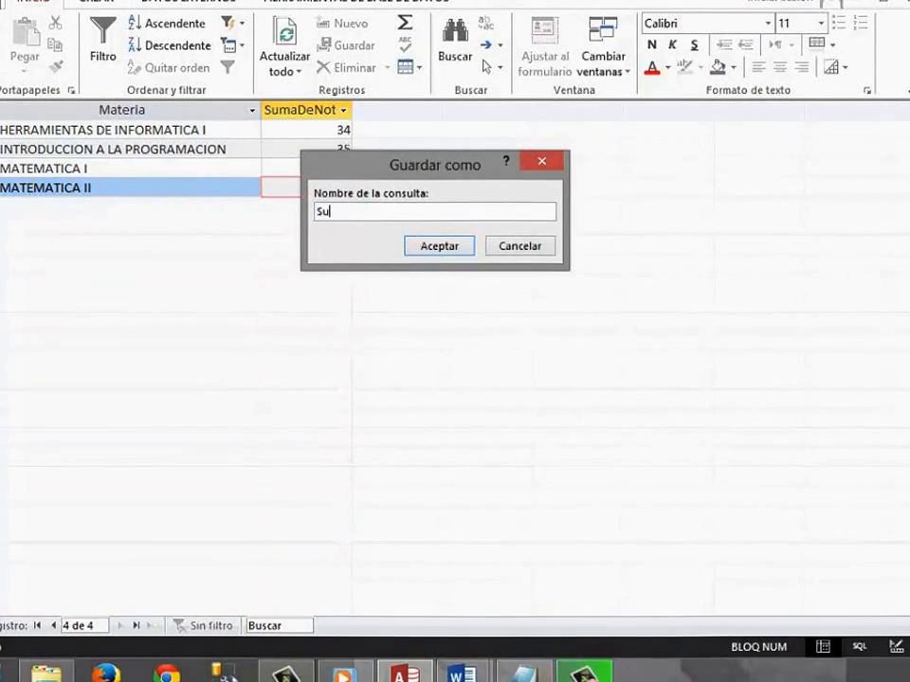
left_click(428, 243)
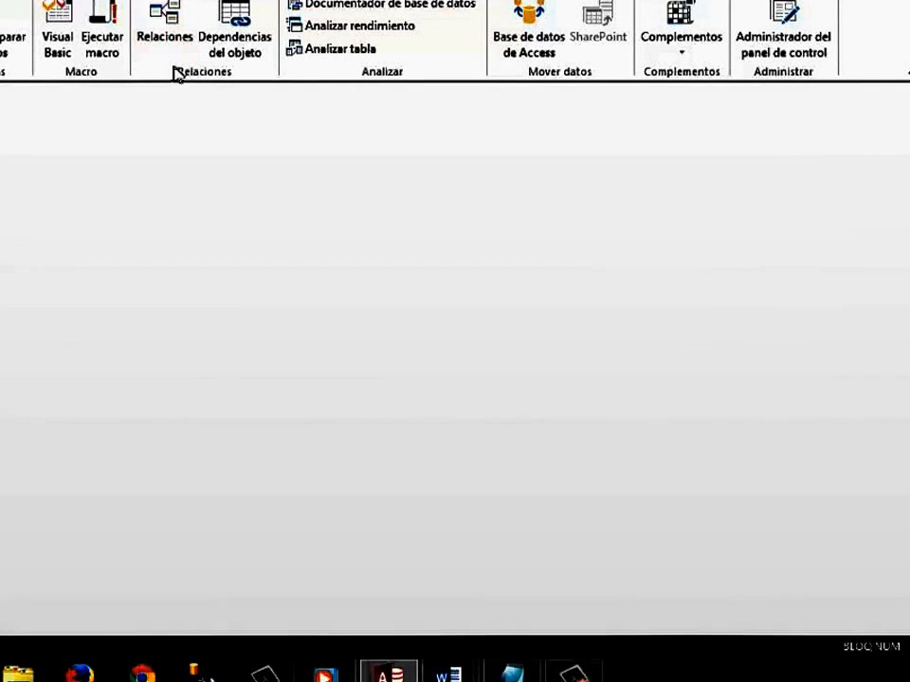
Open the relationships diagram maximized and examine the Materia field in Materias and the Nota field in Estudiantes Materias.
left_click(161, 30)
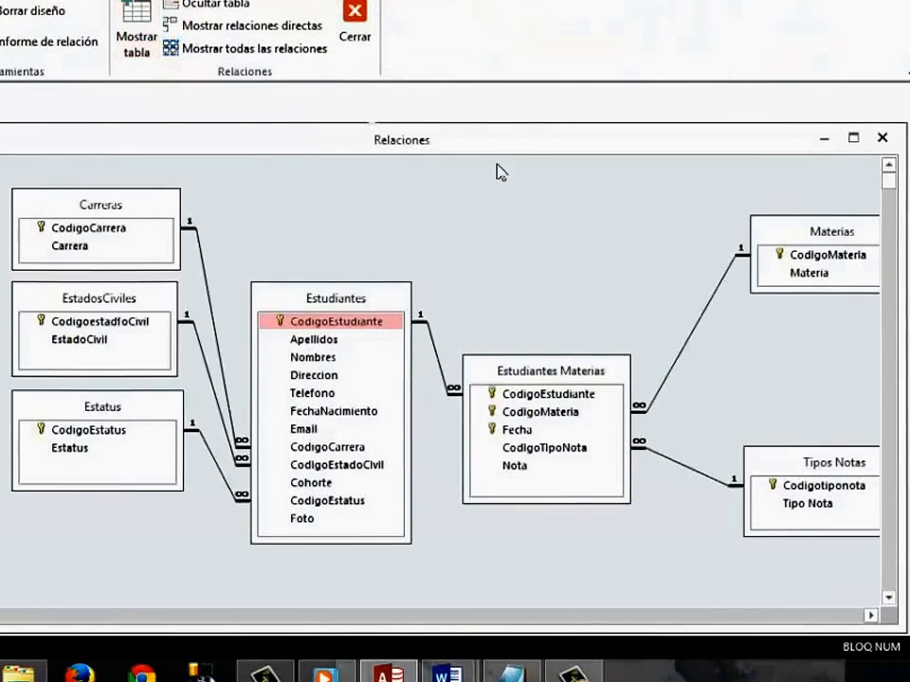
double_click(688, 141)
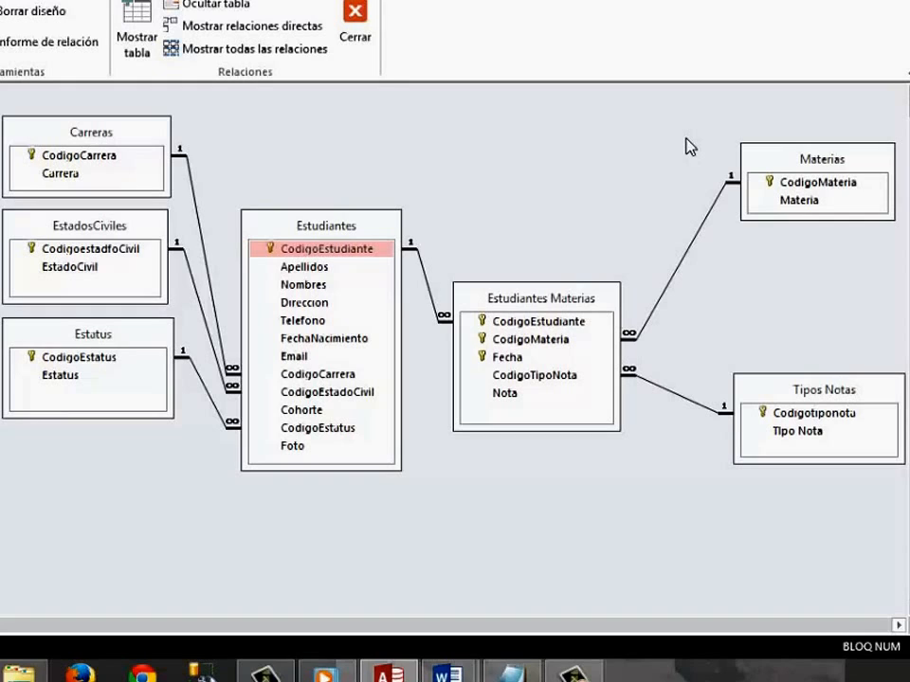
left_click(821, 201)
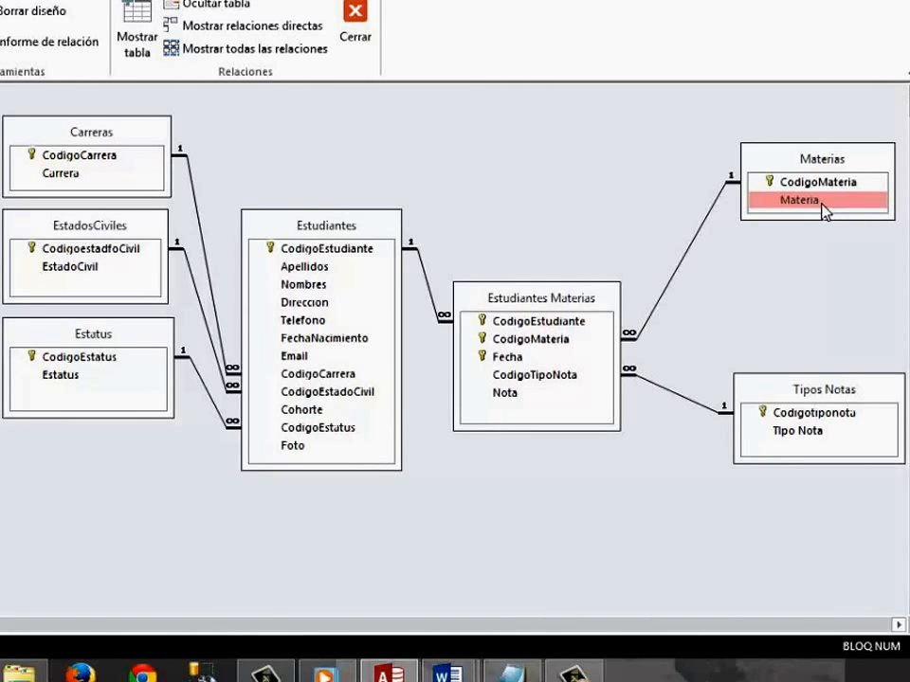
left_click(526, 396)
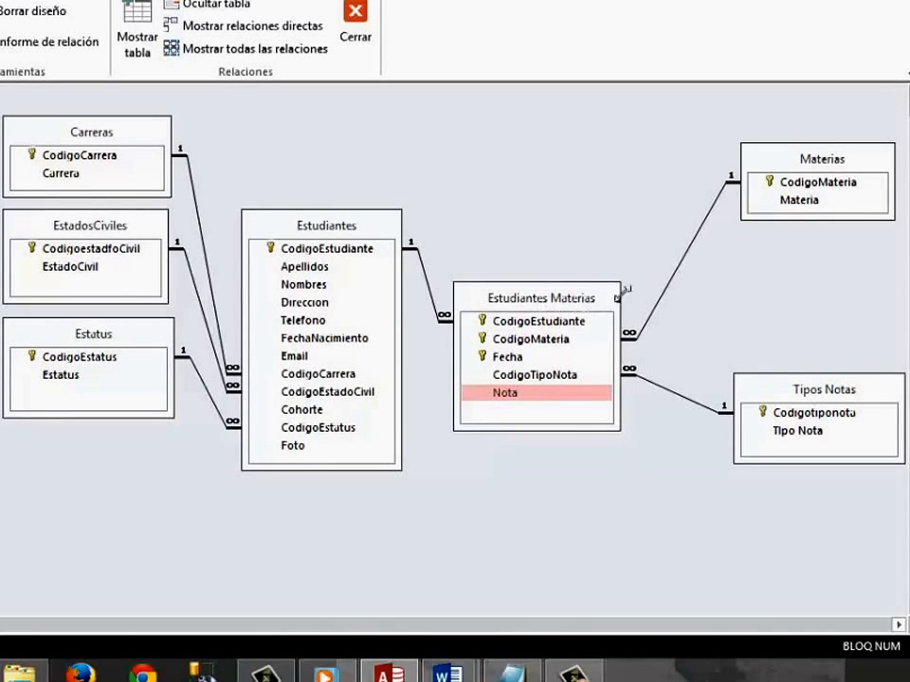
left_click(805, 200)
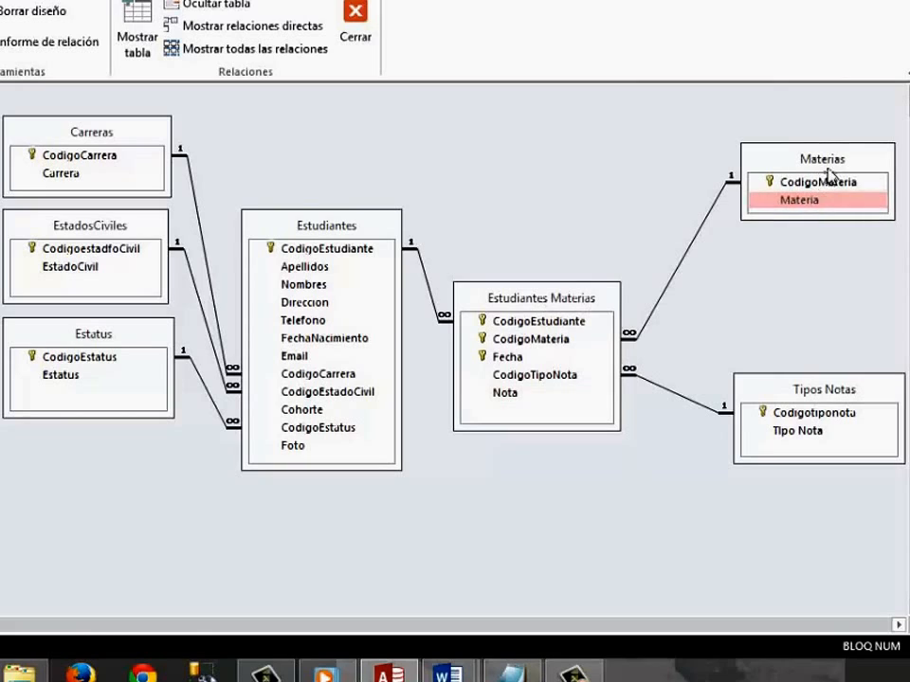
left_click(522, 393)
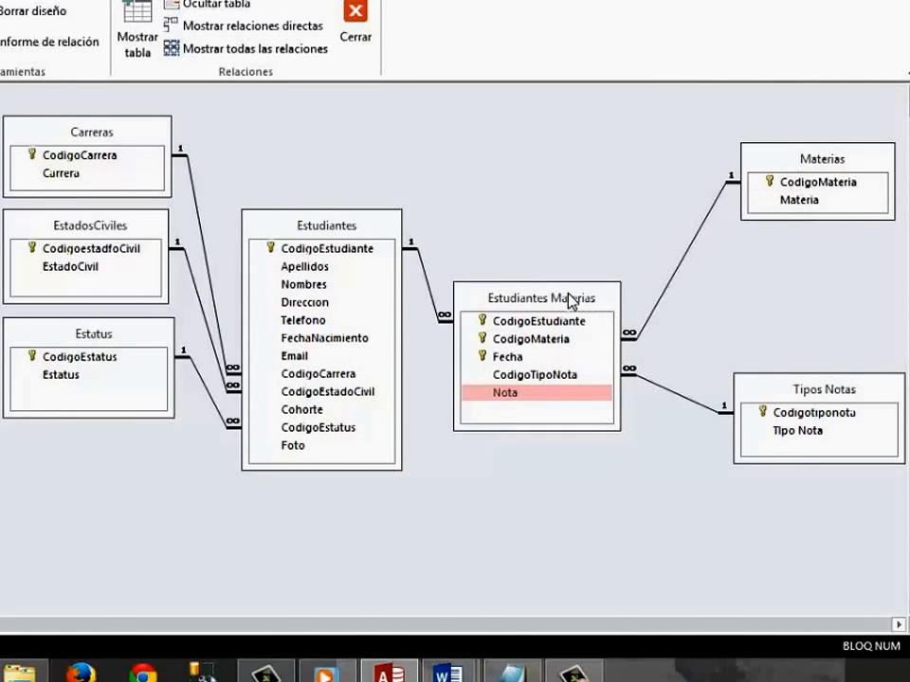
left_click(790, 169)
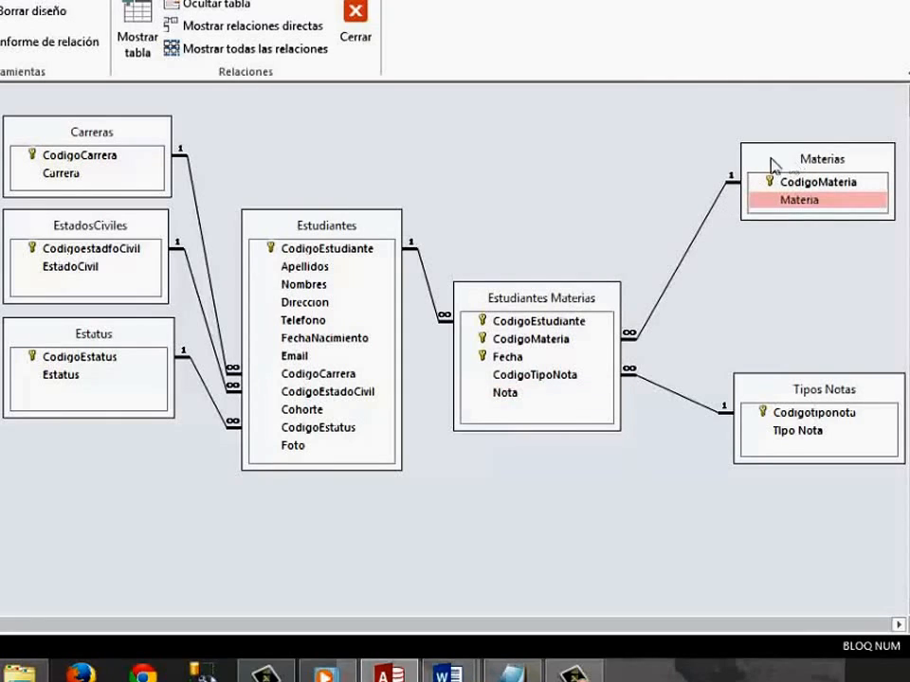
Create another query in design view with the Estudiantes Materias and Materias tables.
left_click(59, 2)
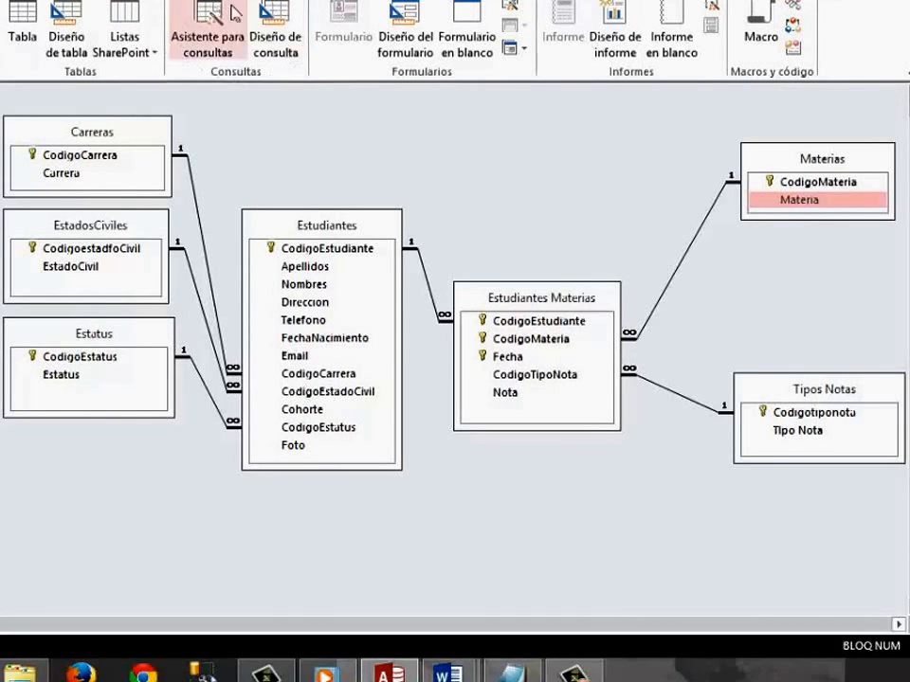
left_click(199, 37)
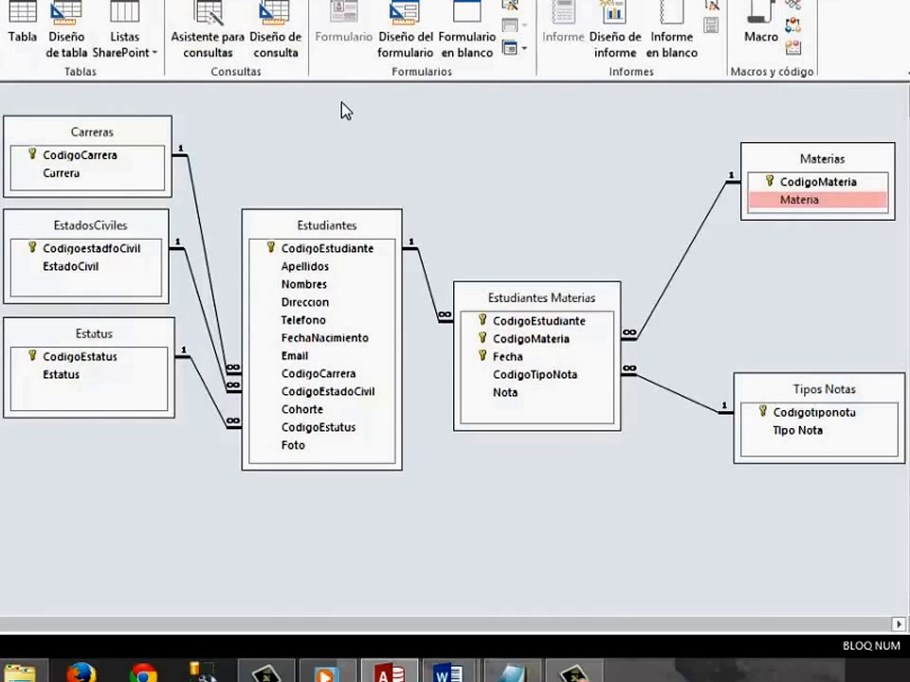
left_click(284, 53)
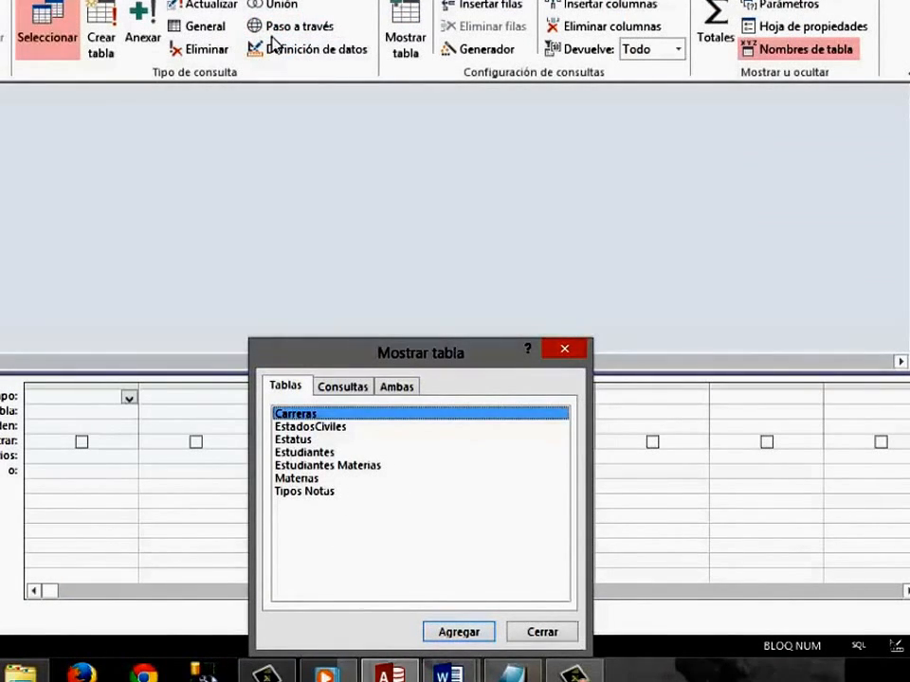
left_click_drag(435, 352, 453, 239)
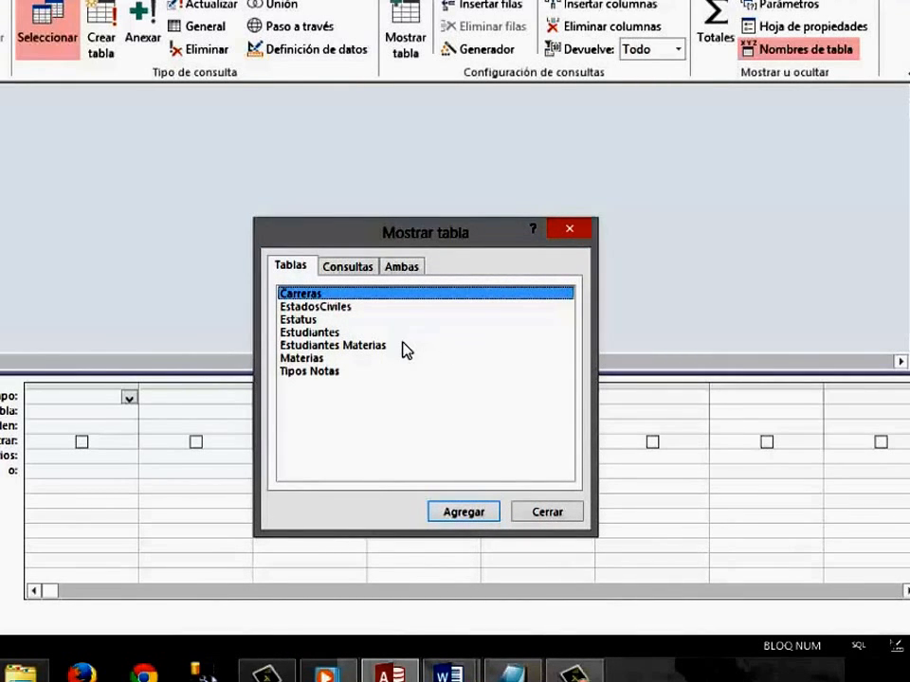
left_click(364, 346)
left_click(457, 511)
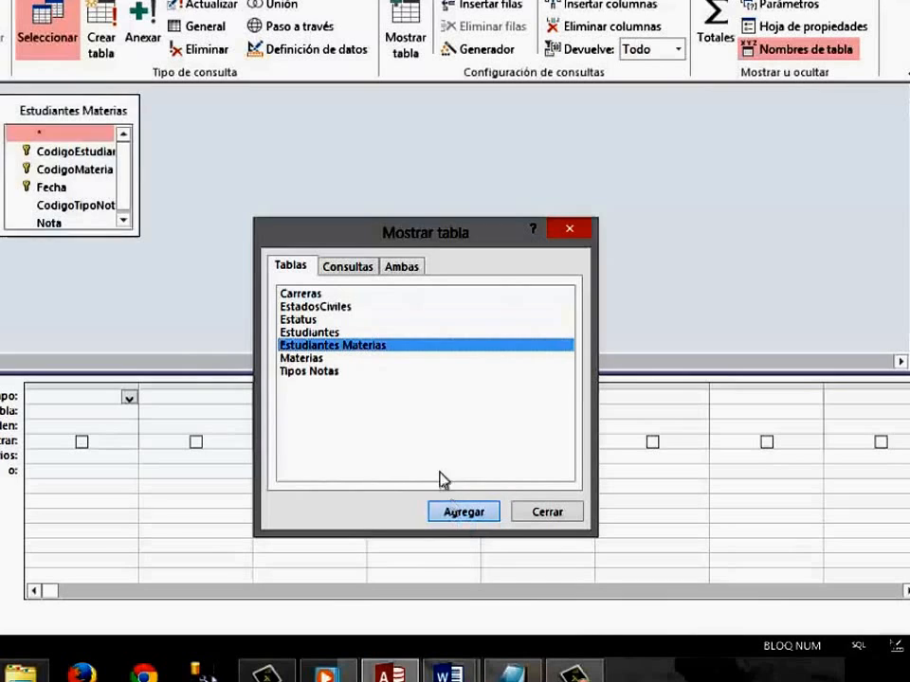
left_click(311, 359)
left_click(466, 514)
left_click(548, 513)
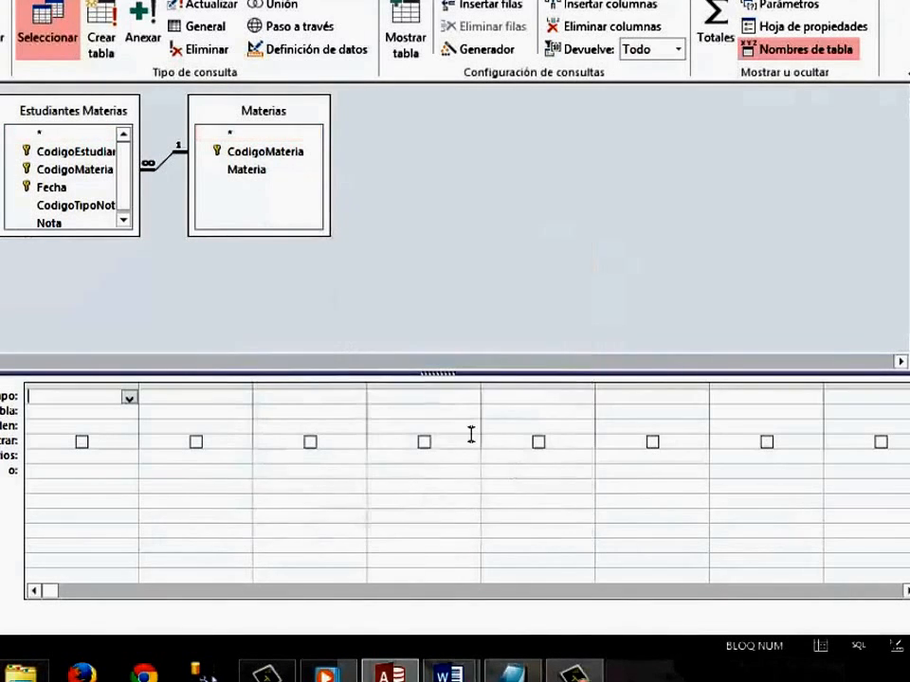
Enlarge the Estudiantes Materias field list to show all its fields, and add Materia and Nota as the query columns.
mouse_move(114, 243)
left_mouse_down()
mouse_move(114, 299)
mouse_move(116, 256)
left_mouse_up()
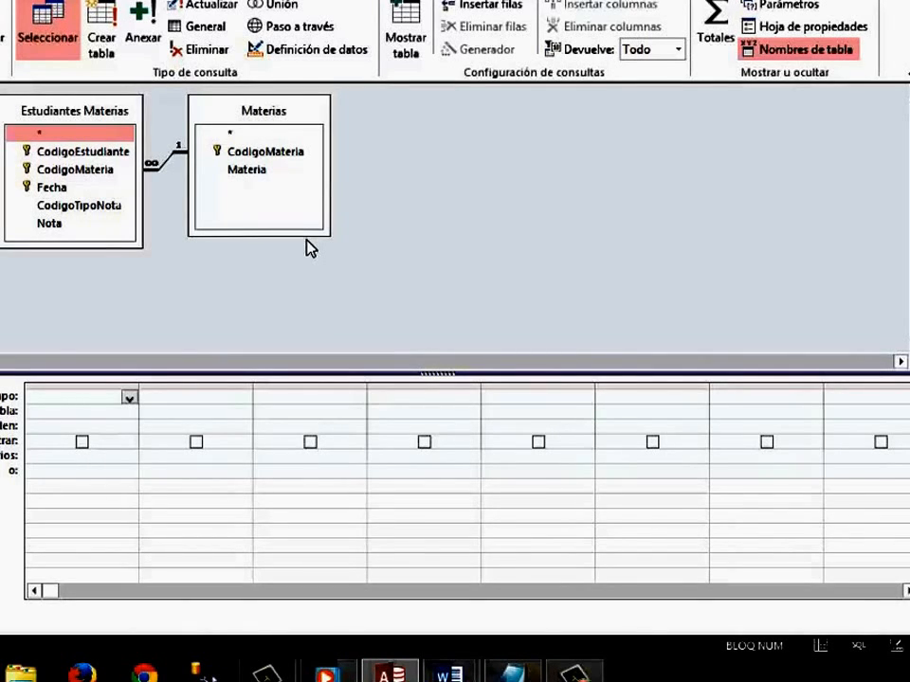
double_click(265, 180)
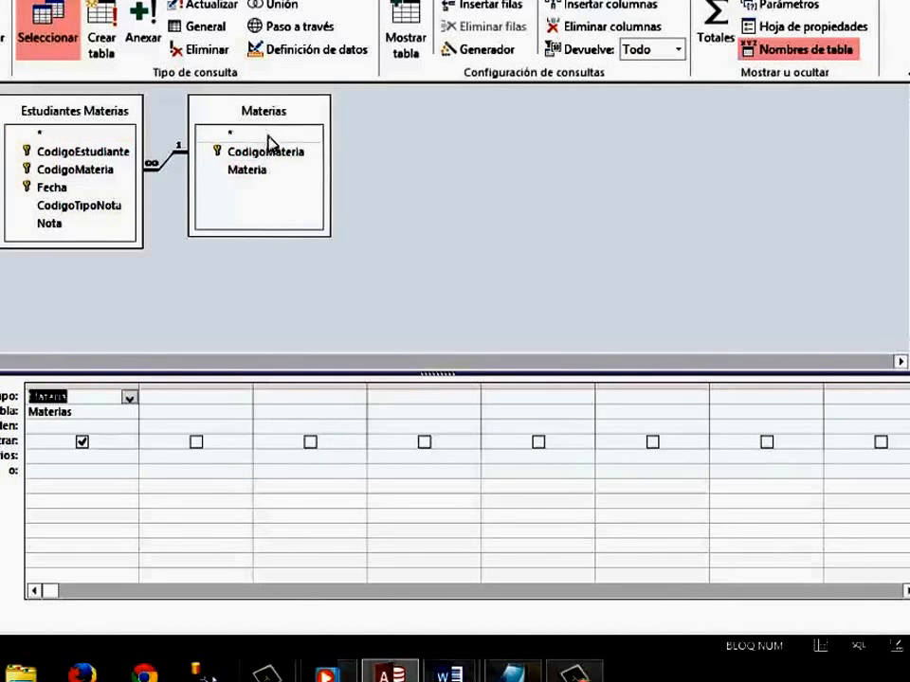
double_click(52, 224)
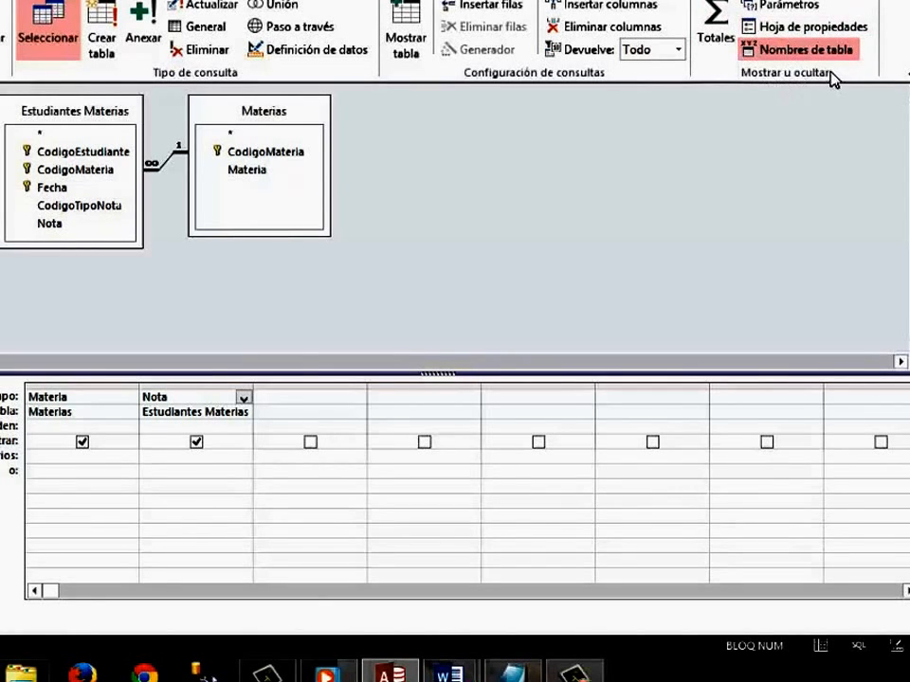
Show the totals row and set the Nota column to Promedio, leaving Materia as Agrupar por.
left_click(717, 44)
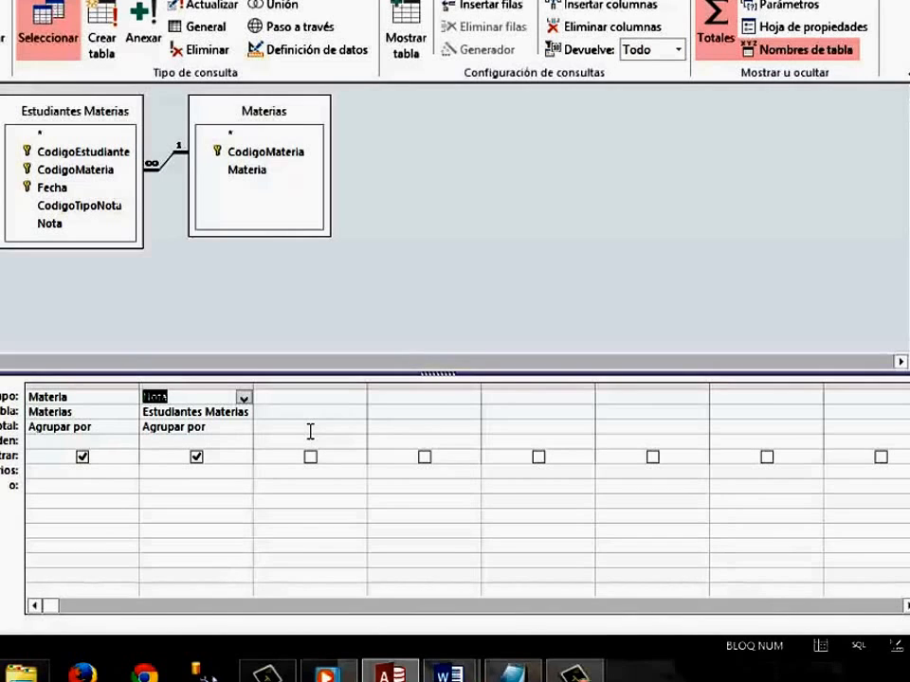
left_click(246, 432)
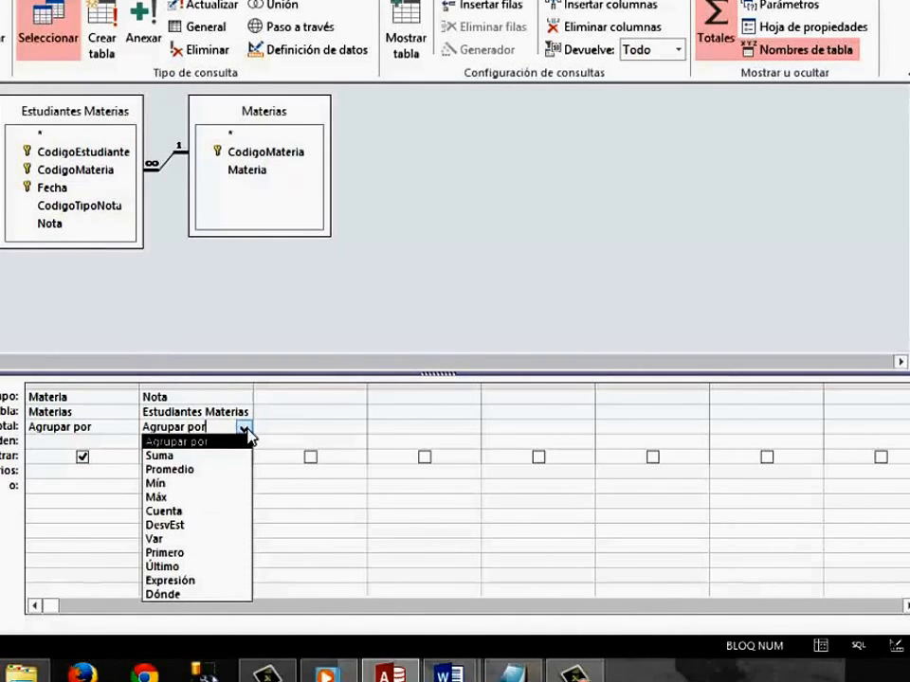
left_click(305, 296)
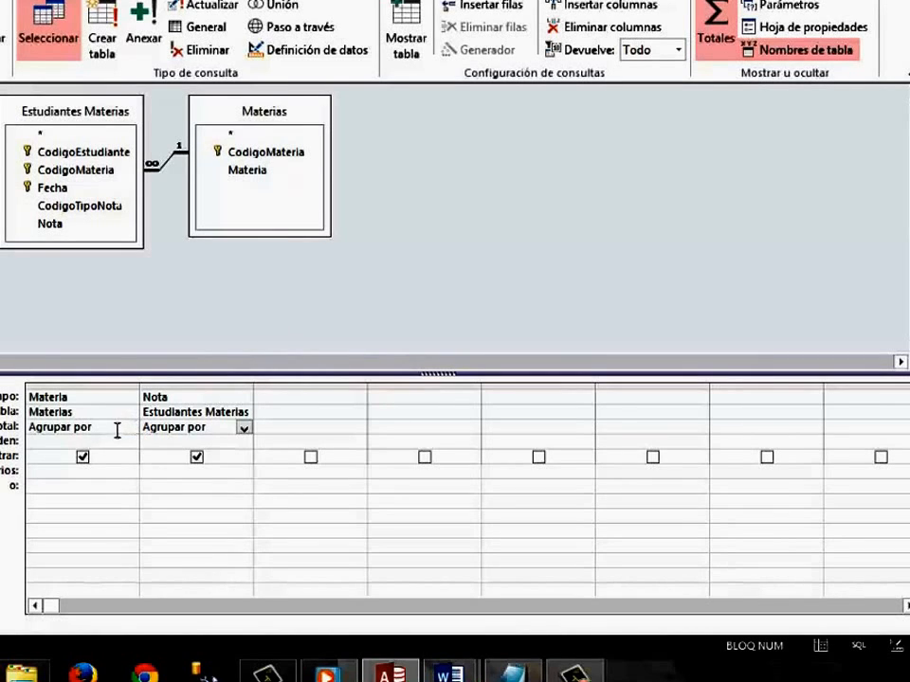
left_click_drag(116, 431, 28, 427)
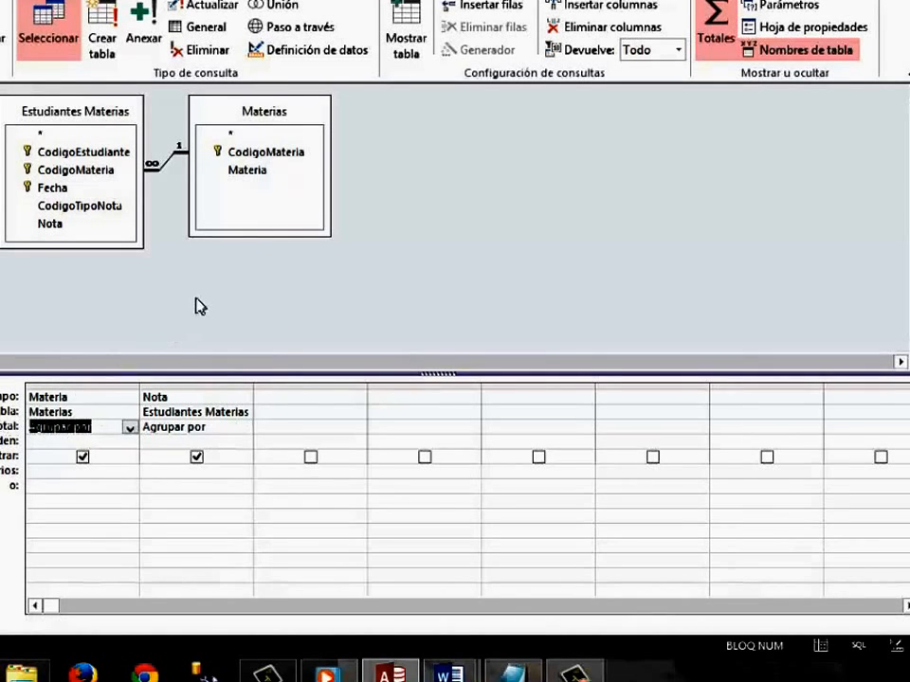
left_click(226, 432)
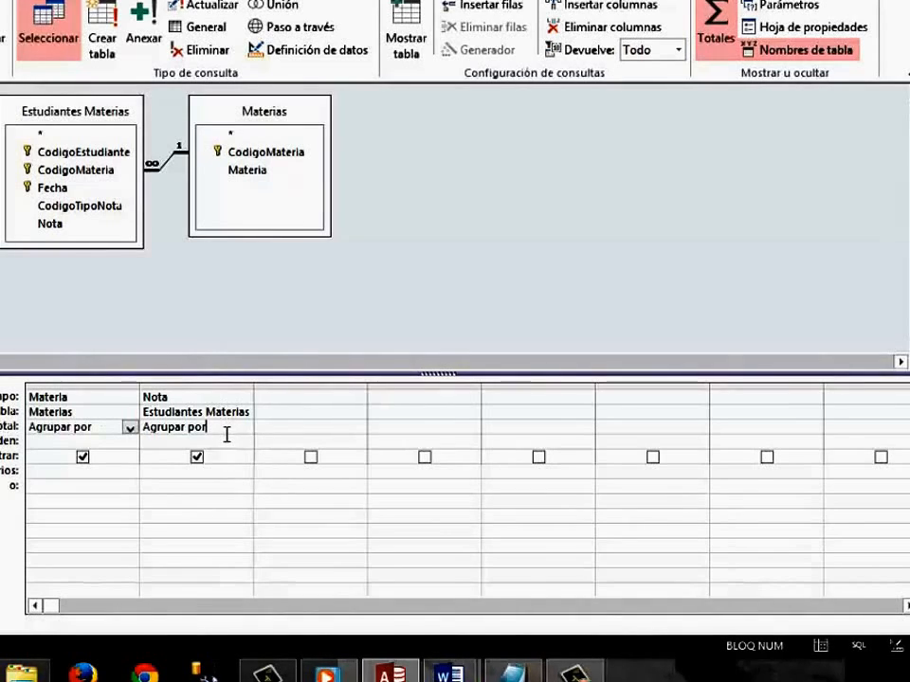
left_click(243, 429)
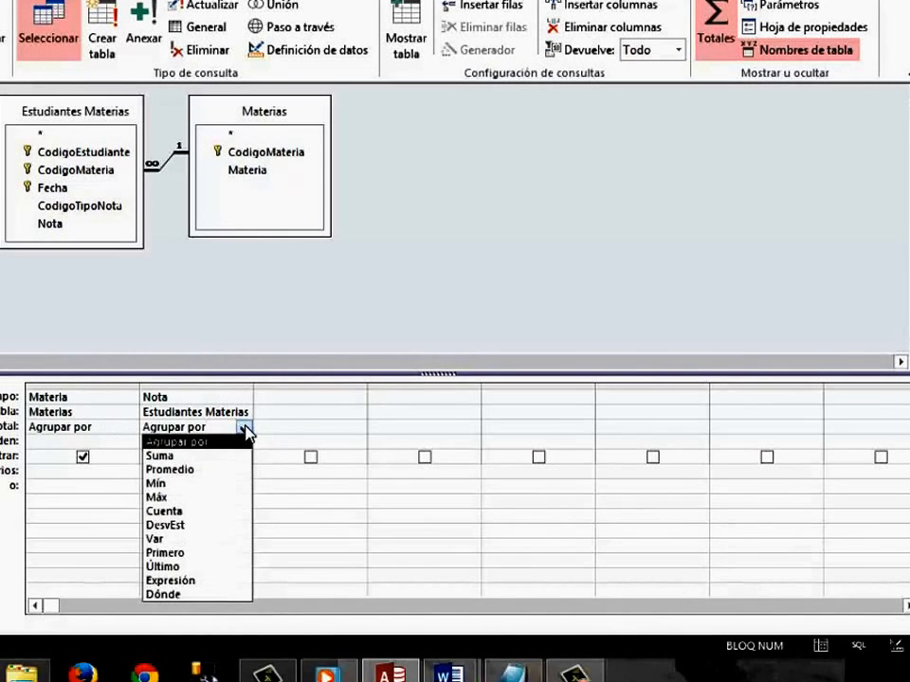
left_click(194, 471)
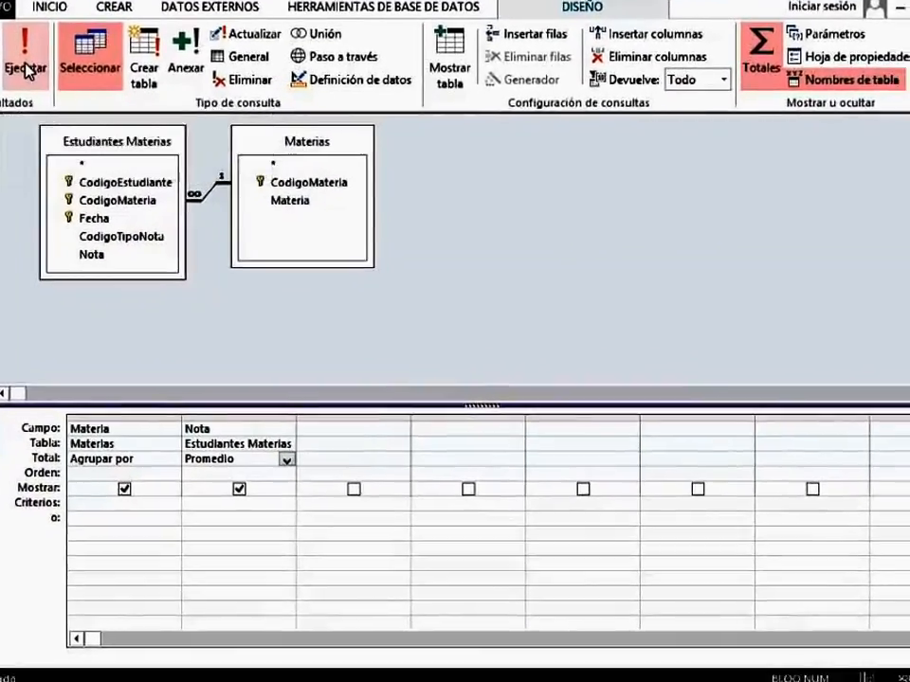
Run the query, widen the PromedioDeNota column to show its full values, and review the average for each subject.
left_click(29, 71)
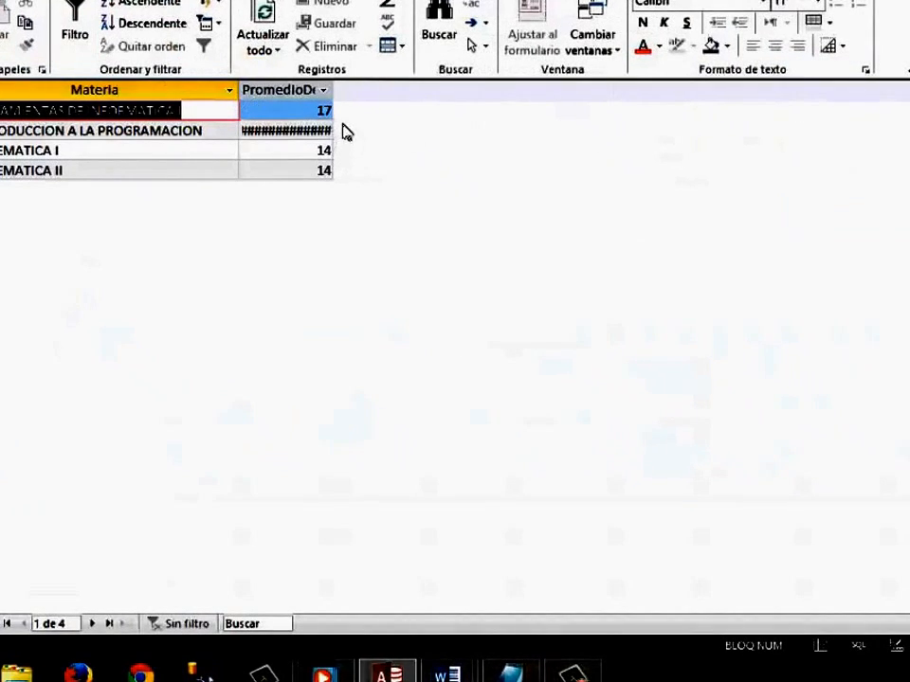
left_click_drag(345, 97, 429, 95)
left_click(363, 158)
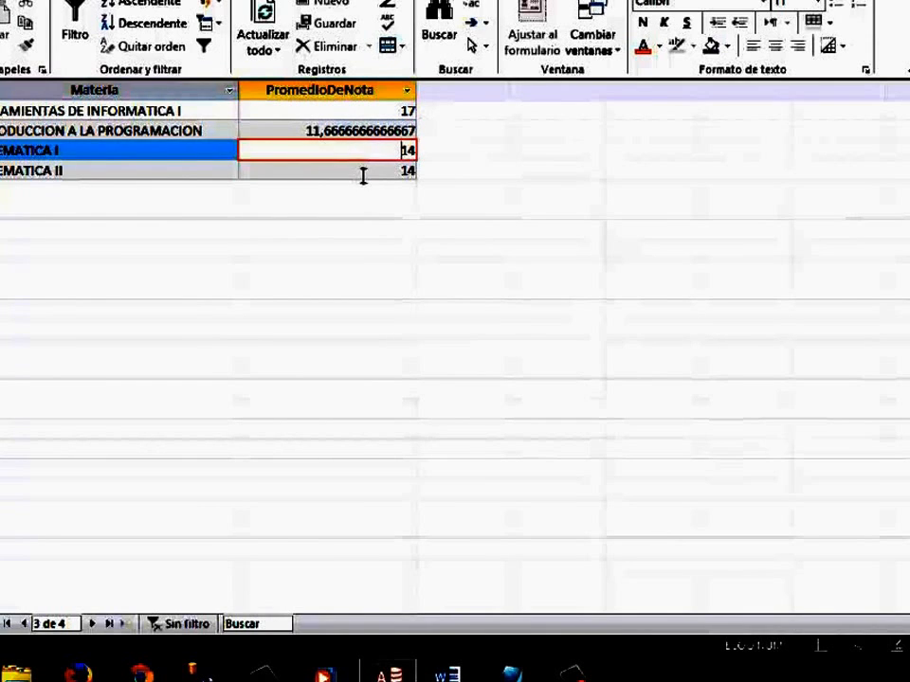
left_click(363, 173)
left_click(362, 154)
left_click(358, 131)
left_click(361, 114)
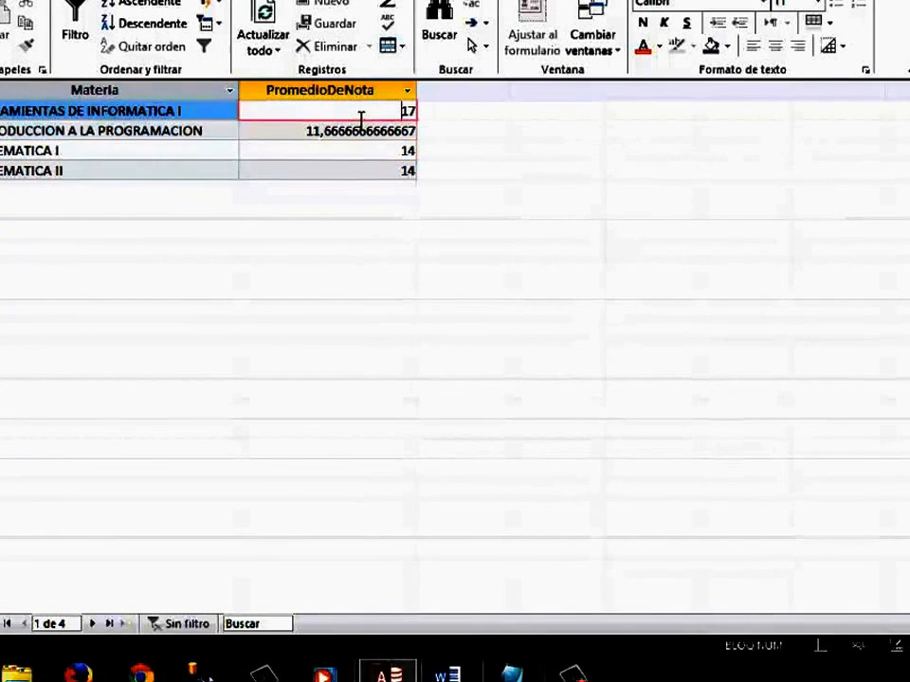
left_click(359, 155)
left_click(357, 174)
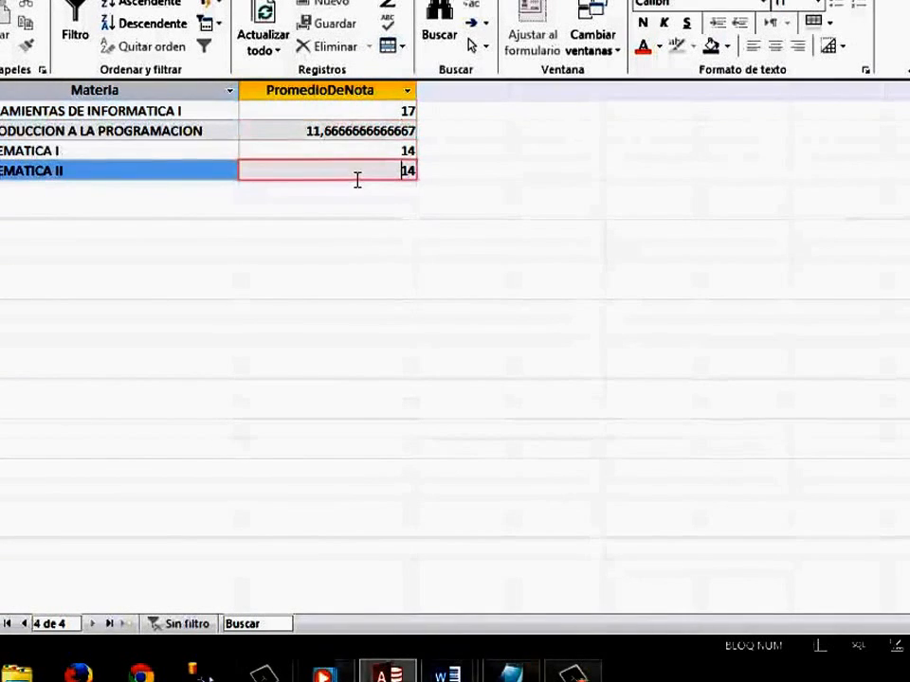
Close the average query results and save the query as Promedio1.
left_click(907, 3)
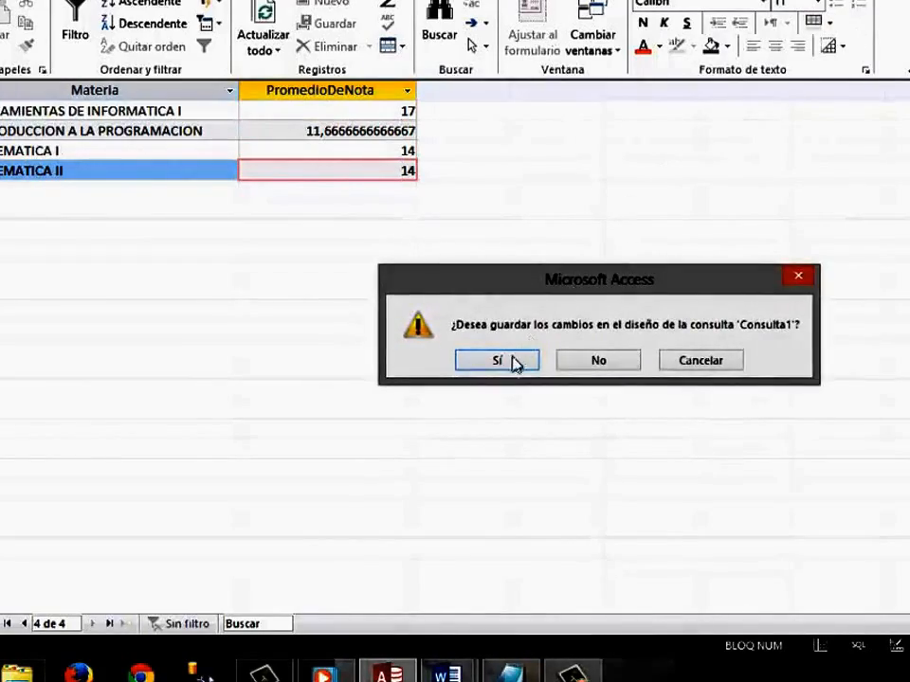
left_click(512, 362)
type("Promedio1")
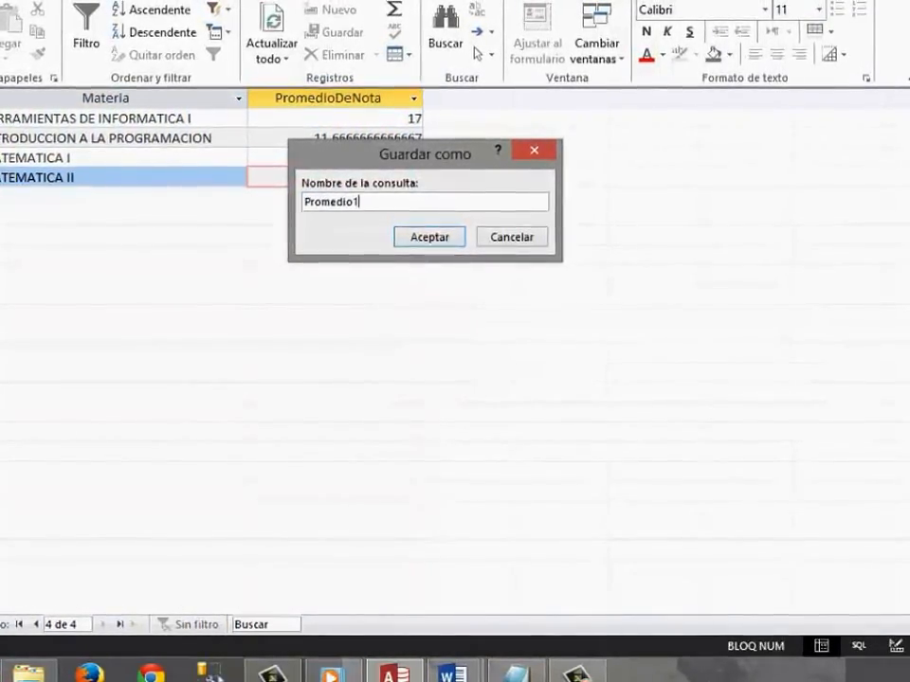
key("Return")
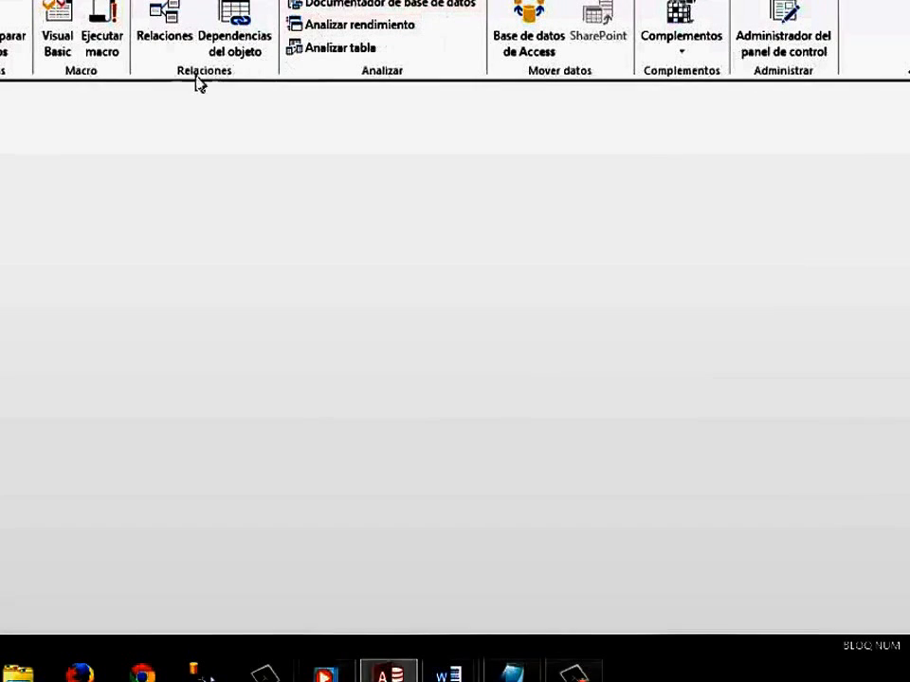
Open the relationships diagram and examine the Materia field in Materias and the Nota field in Estudiantes Materias.
left_click(161, 31)
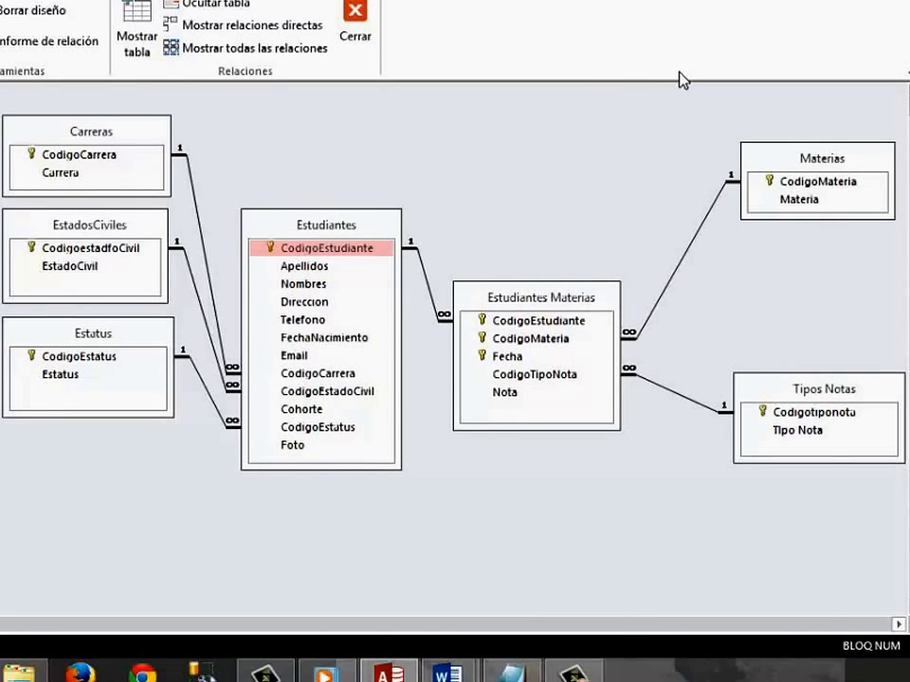
left_click(807, 201)
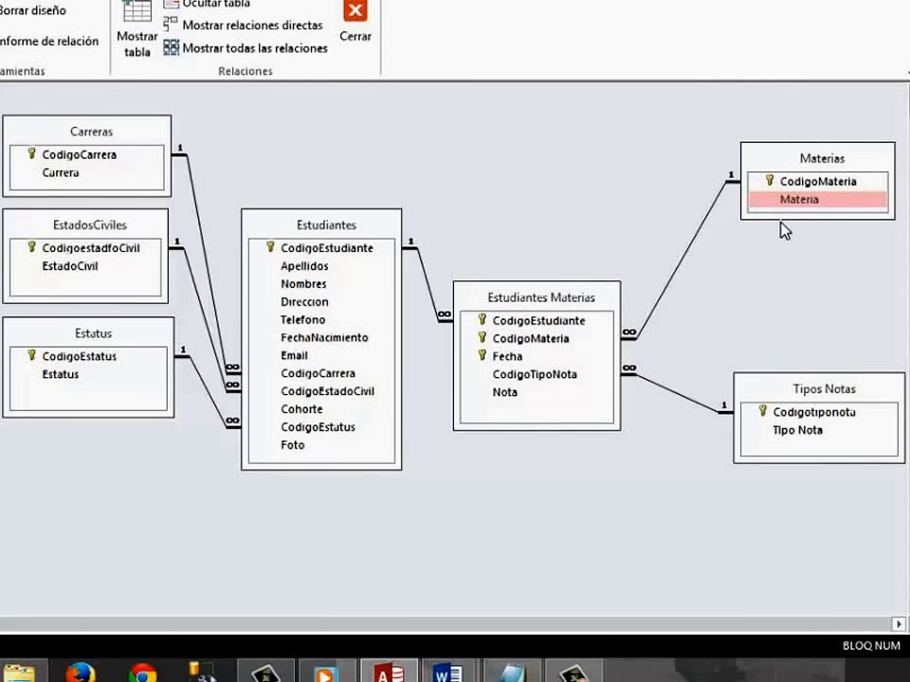
left_click(519, 405)
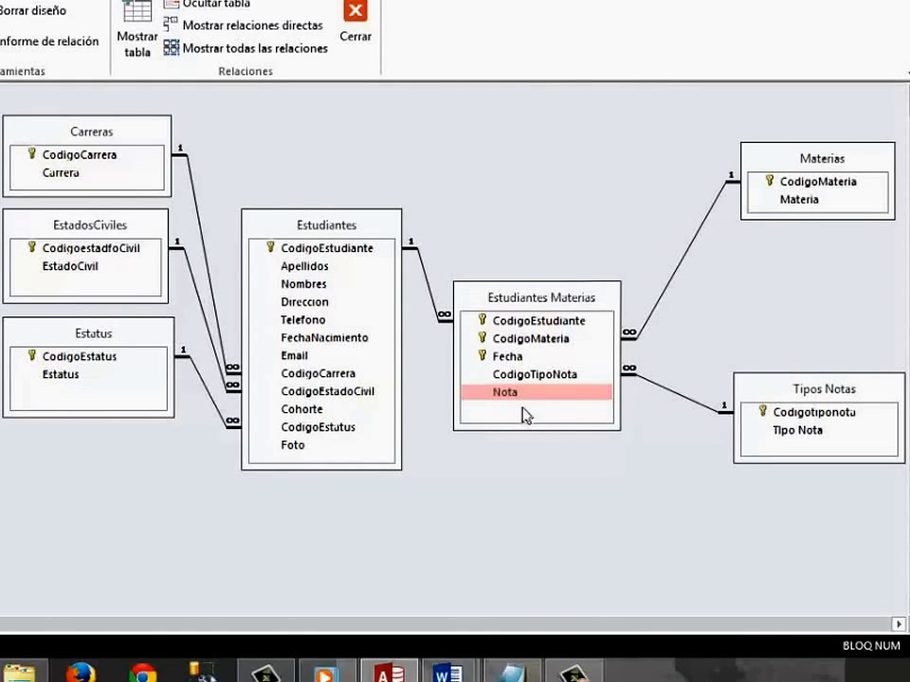
left_click(815, 204)
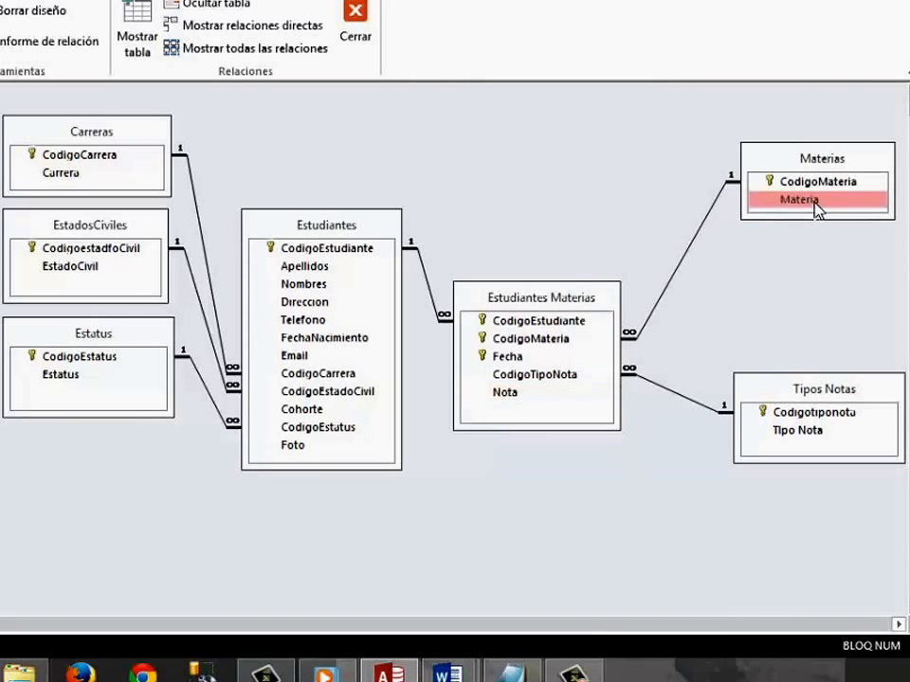
left_click(531, 398)
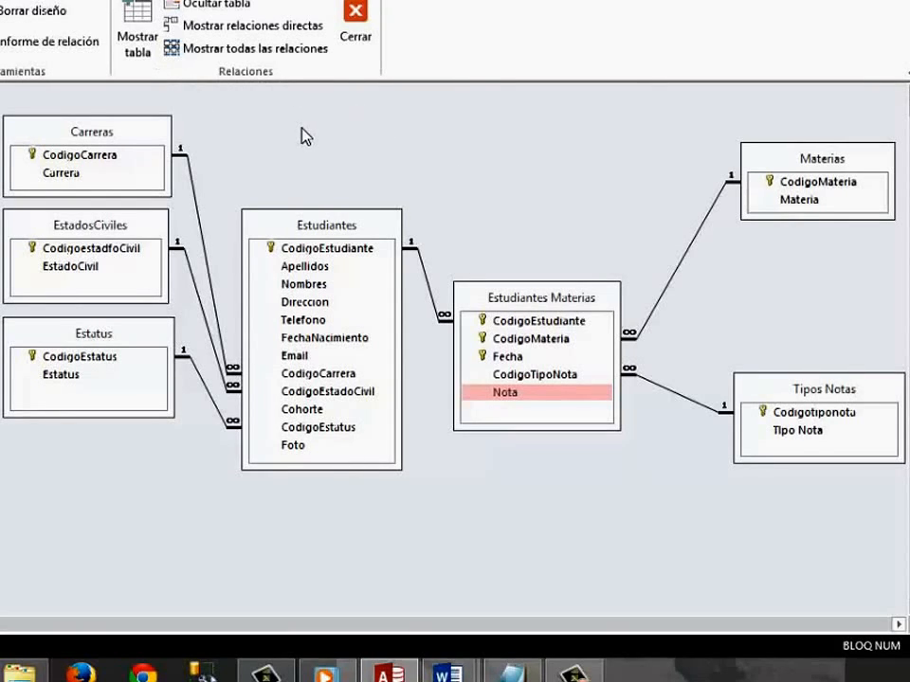
Create a new query in design view with the Estudiantes Materias and Materias tables.
left_click(59, 1)
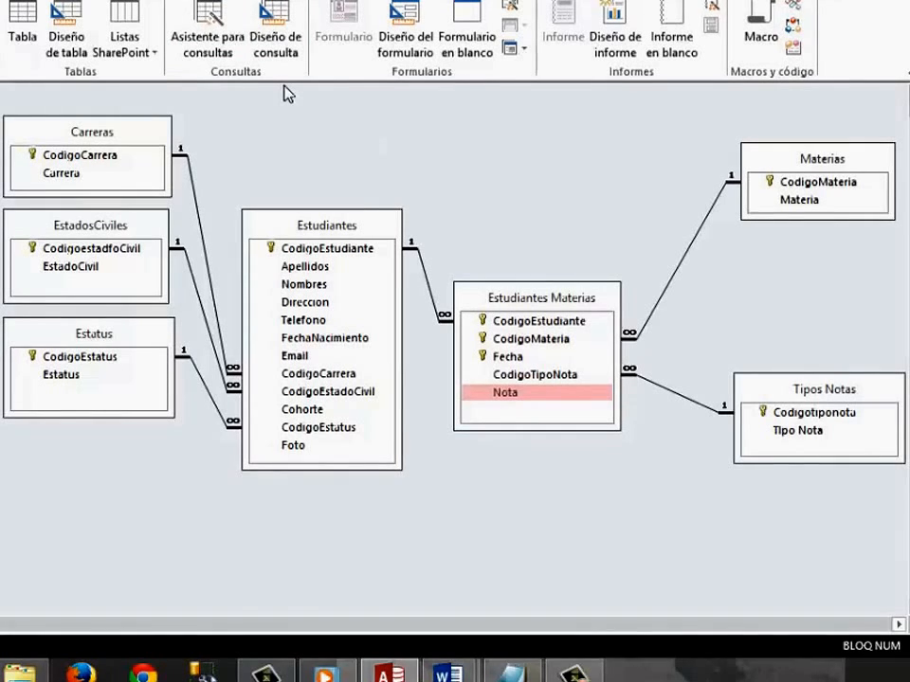
left_click(276, 40)
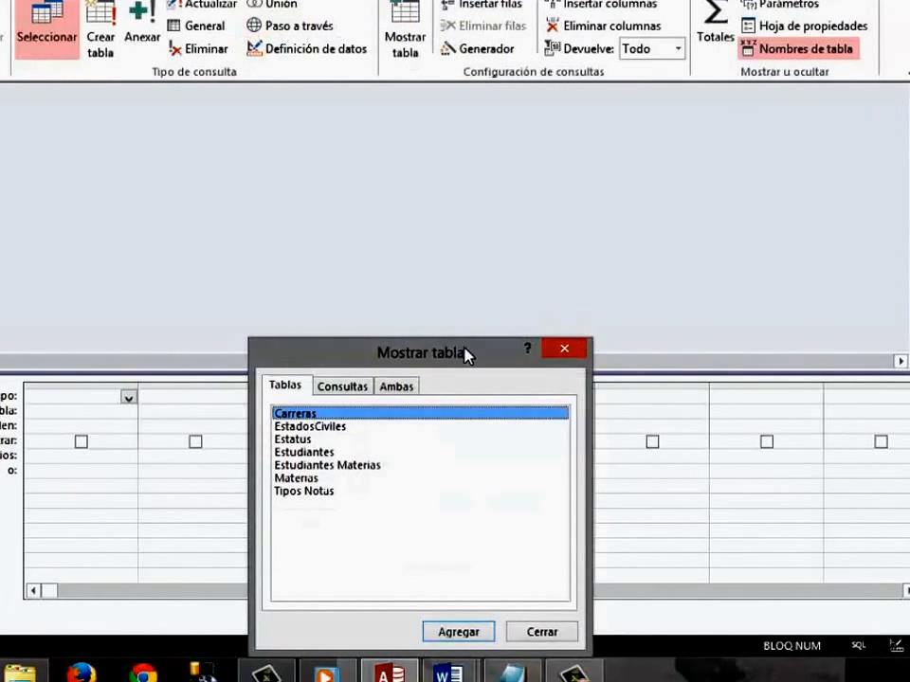
left_click_drag(466, 355, 502, 212)
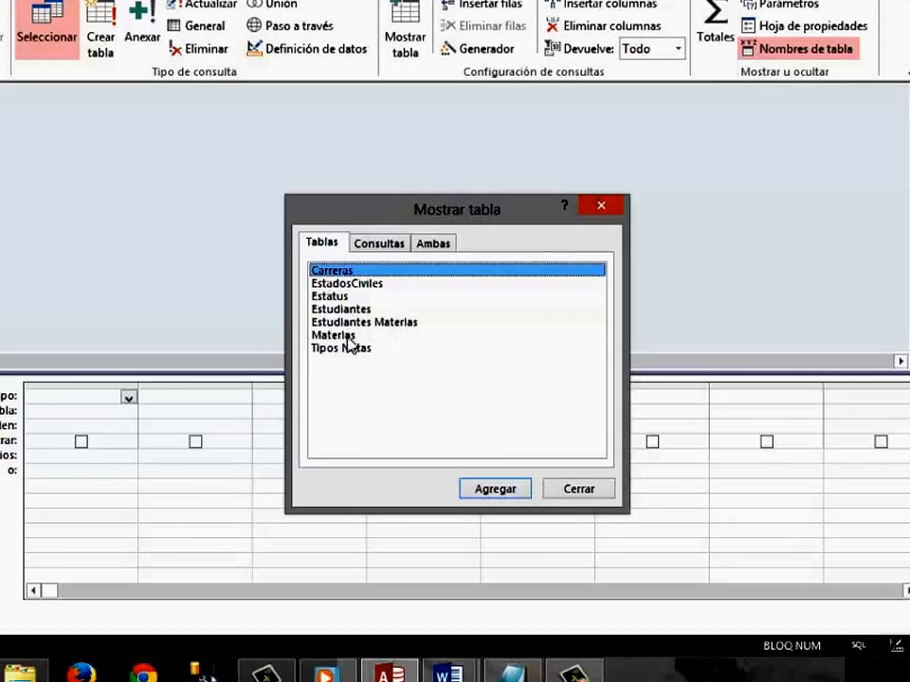
left_click(372, 323)
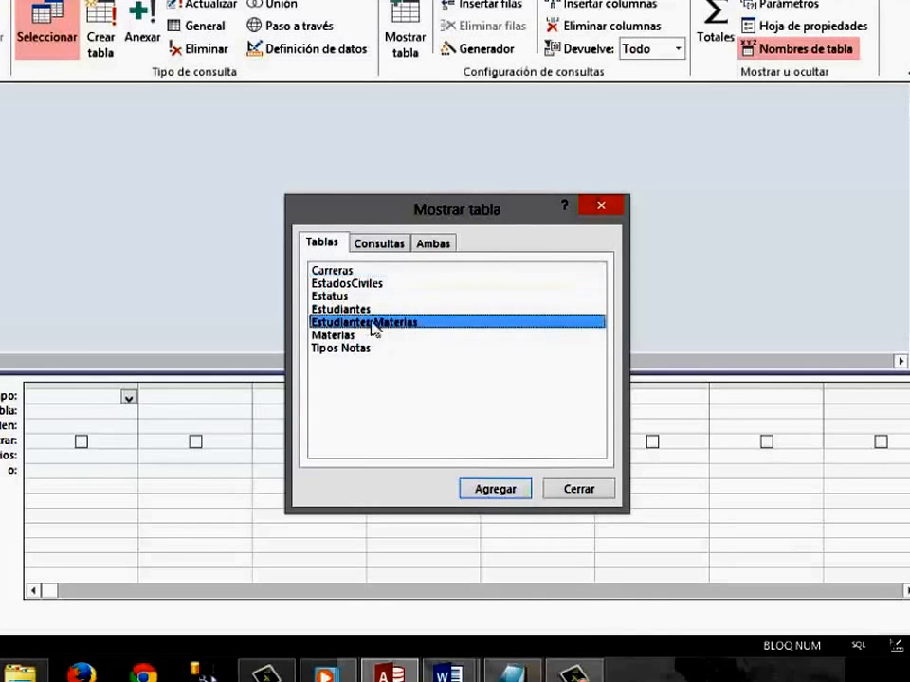
left_click(495, 489)
left_click(322, 336)
left_click(494, 490)
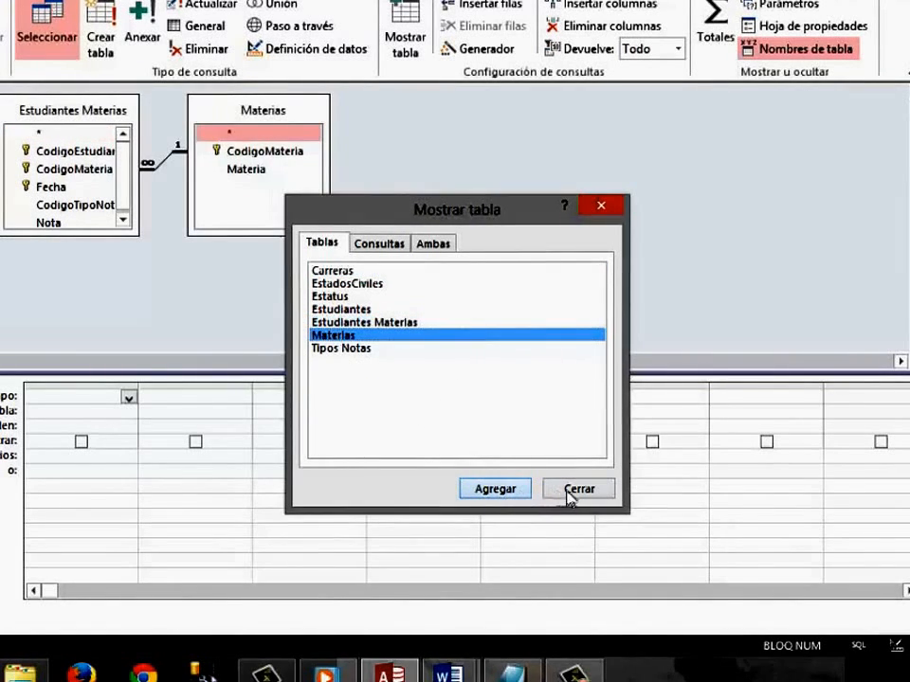
left_click(574, 493)
Resize and space out the two table field lists, and add Materia and Nota as the query columns.
left_click_drag(110, 242, 144, 296)
left_click_drag(256, 236, 301, 204)
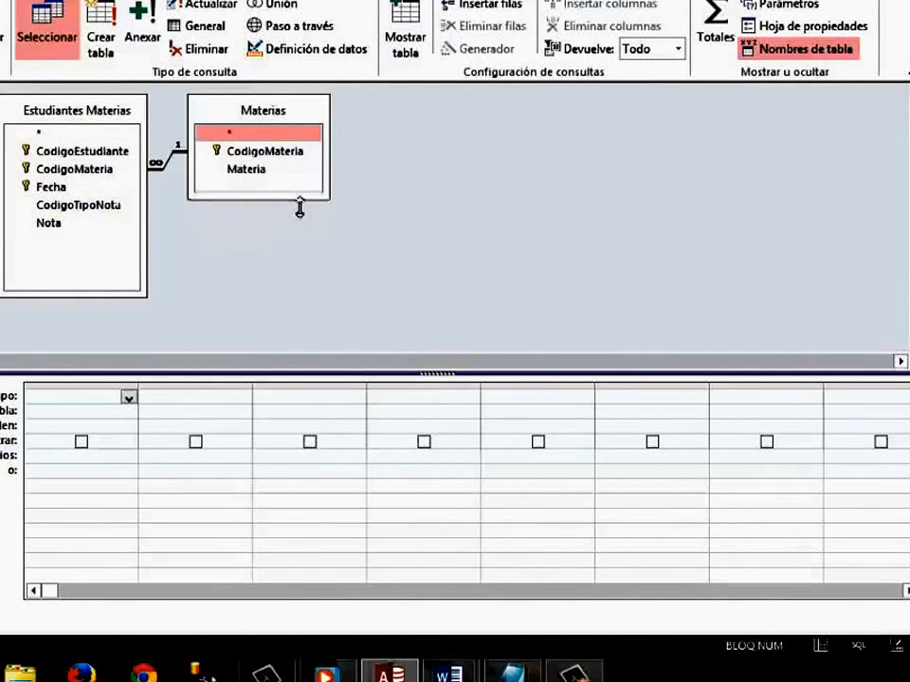
left_click_drag(266, 117, 317, 114)
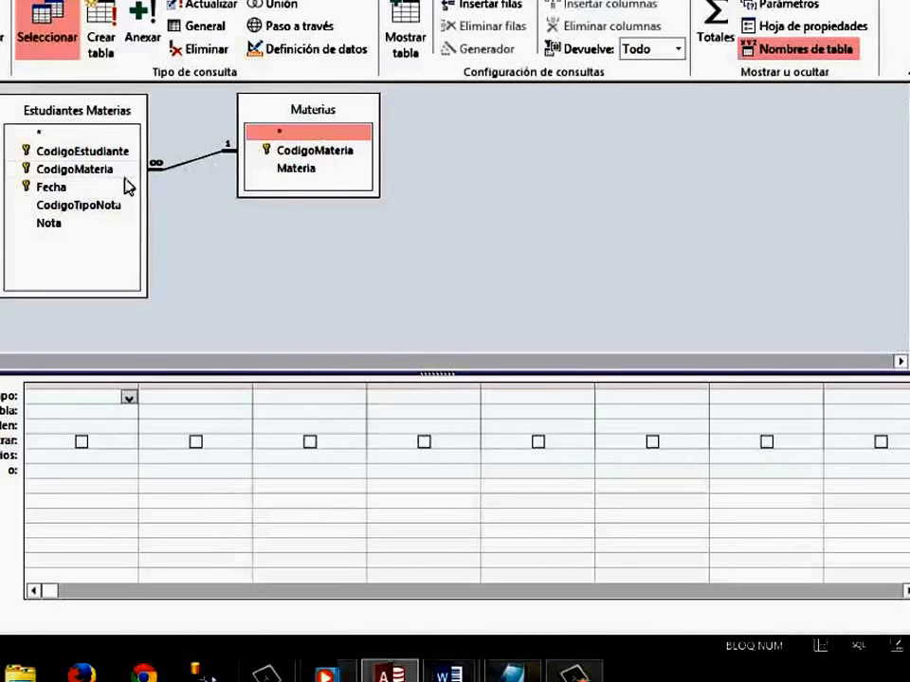
double_click(318, 171)
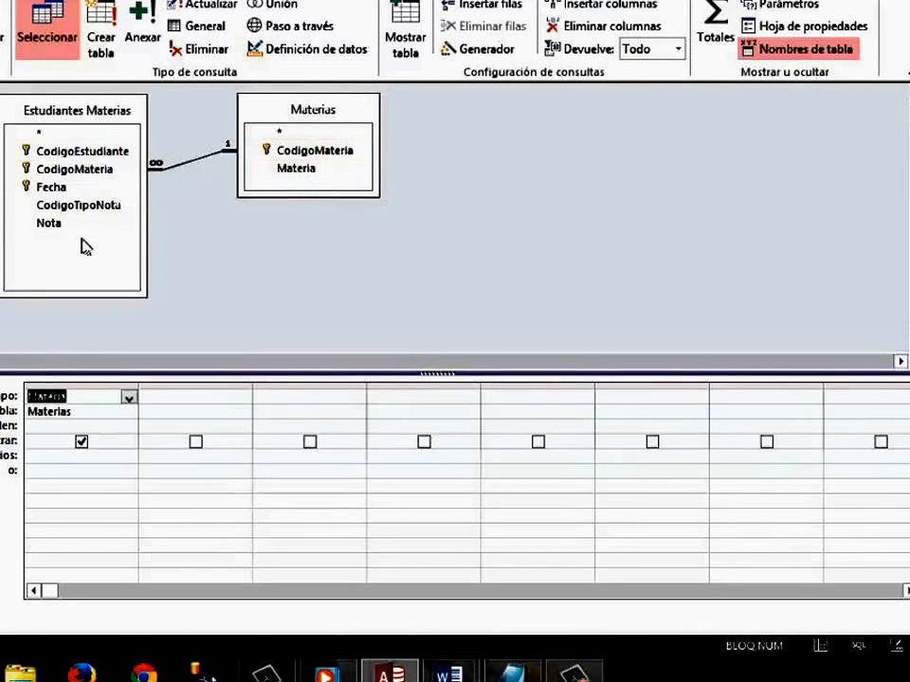
left_click(57, 225)
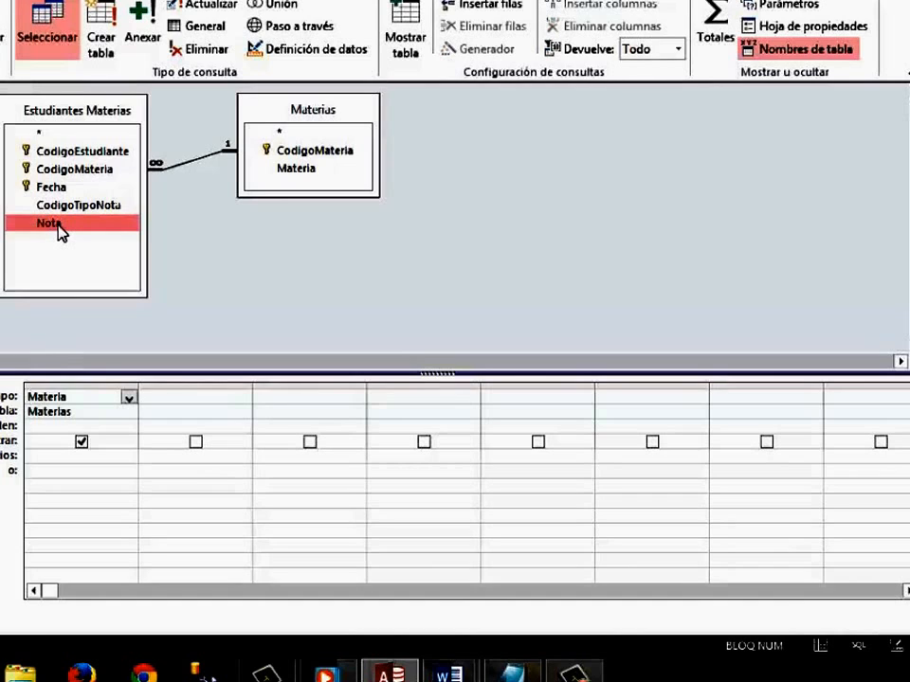
double_click(57, 225)
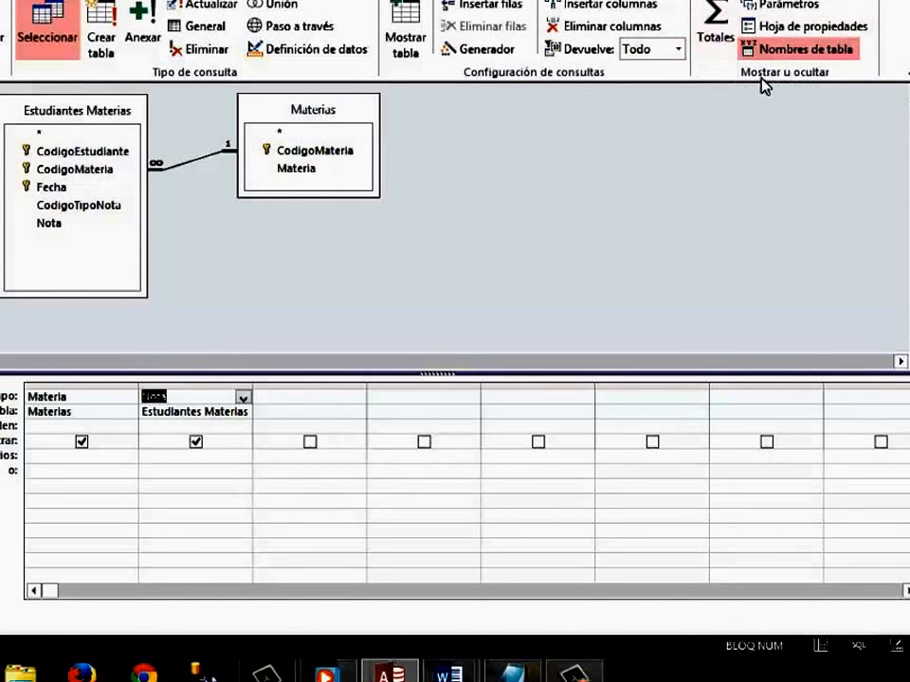
Show the totals row and set the Nota column to Mín, leaving Materia as Agrupar por.
left_click(718, 42)
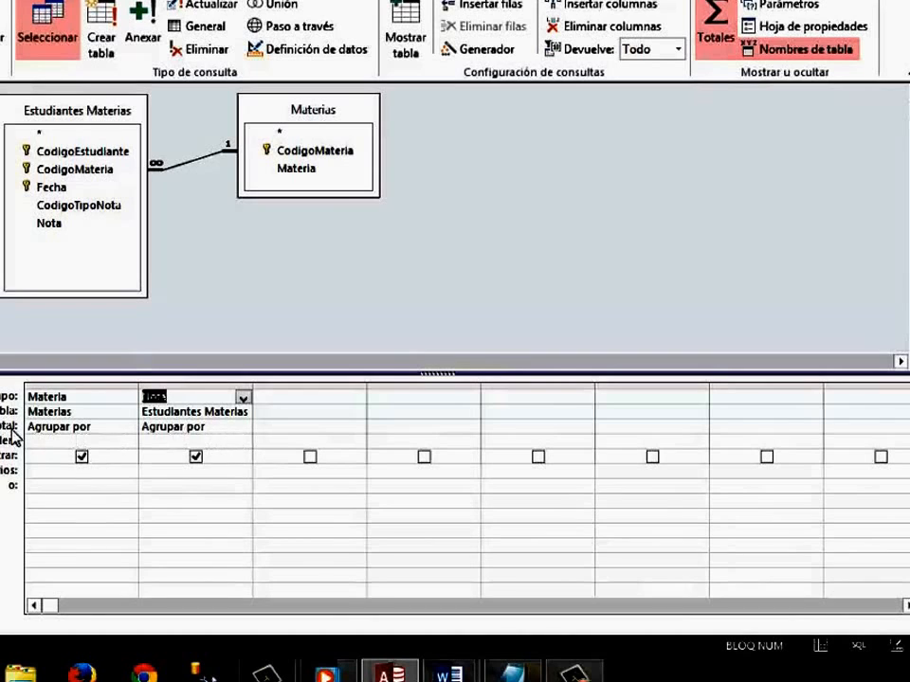
left_click(238, 430)
left_click(244, 429)
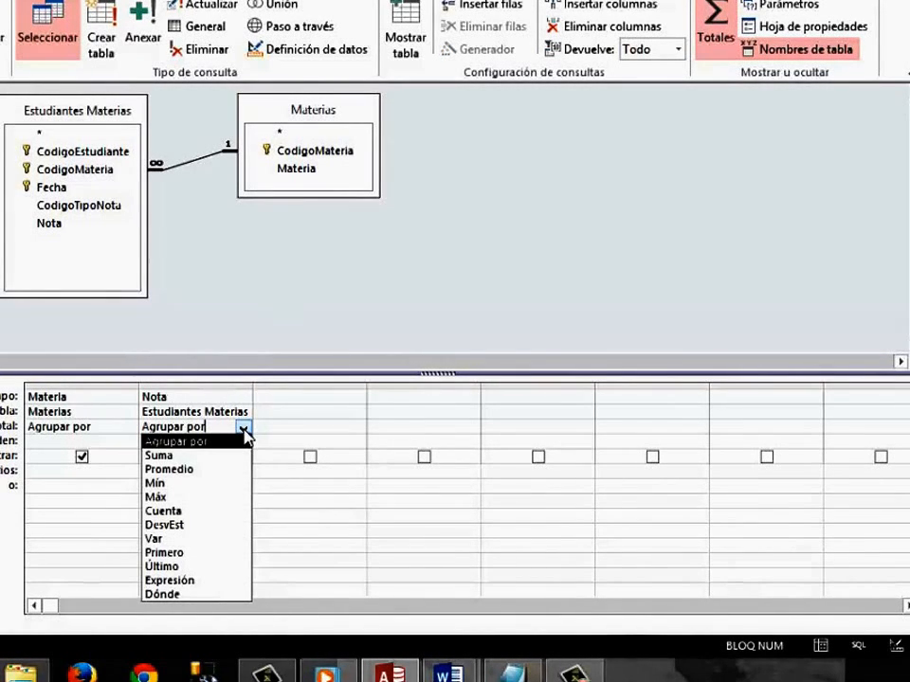
left_click(309, 304)
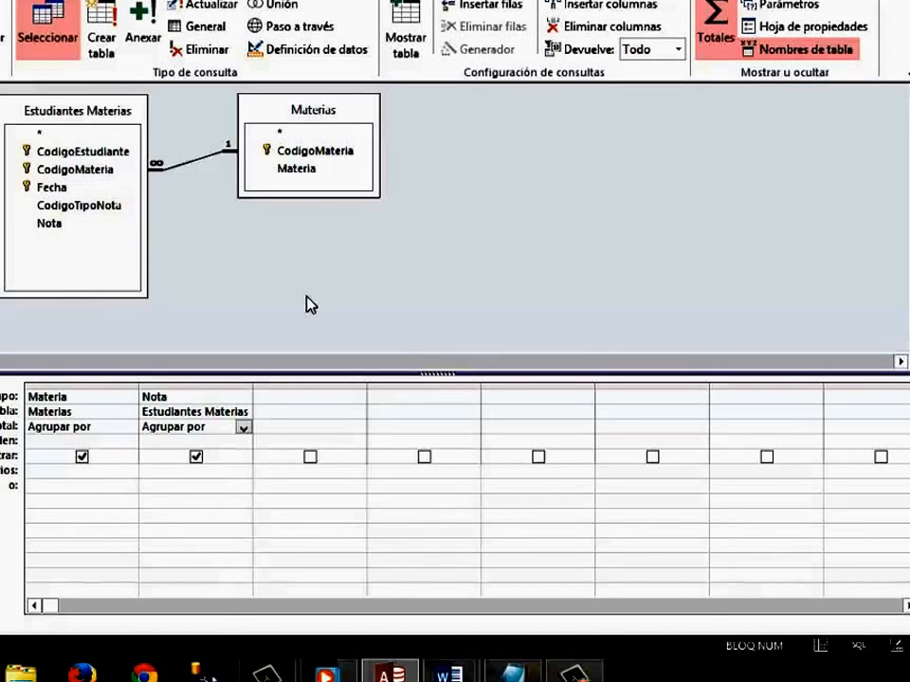
double_click(112, 432)
left_click(238, 284)
left_click(237, 431)
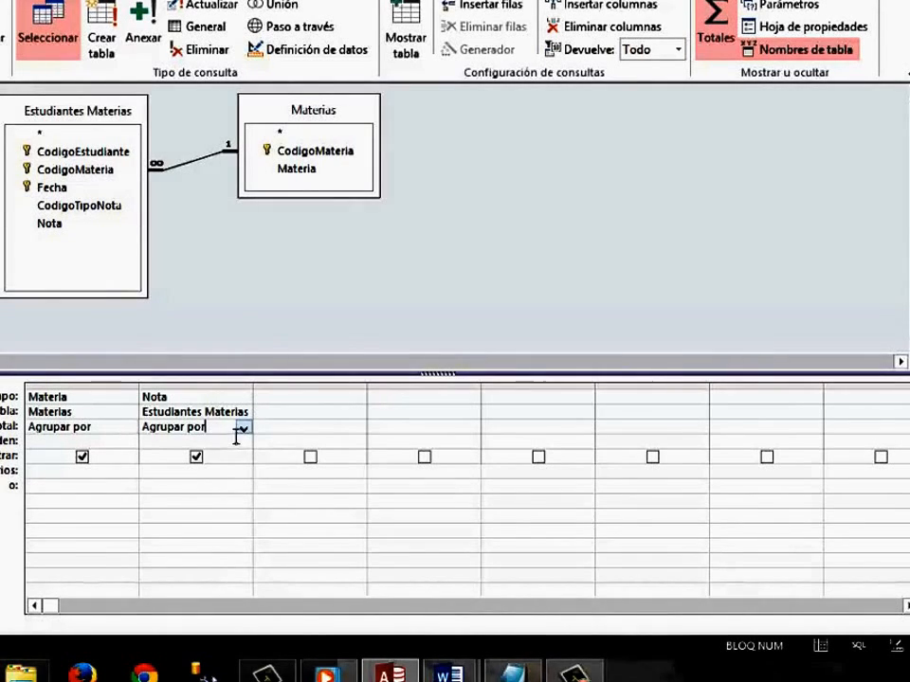
left_click(243, 429)
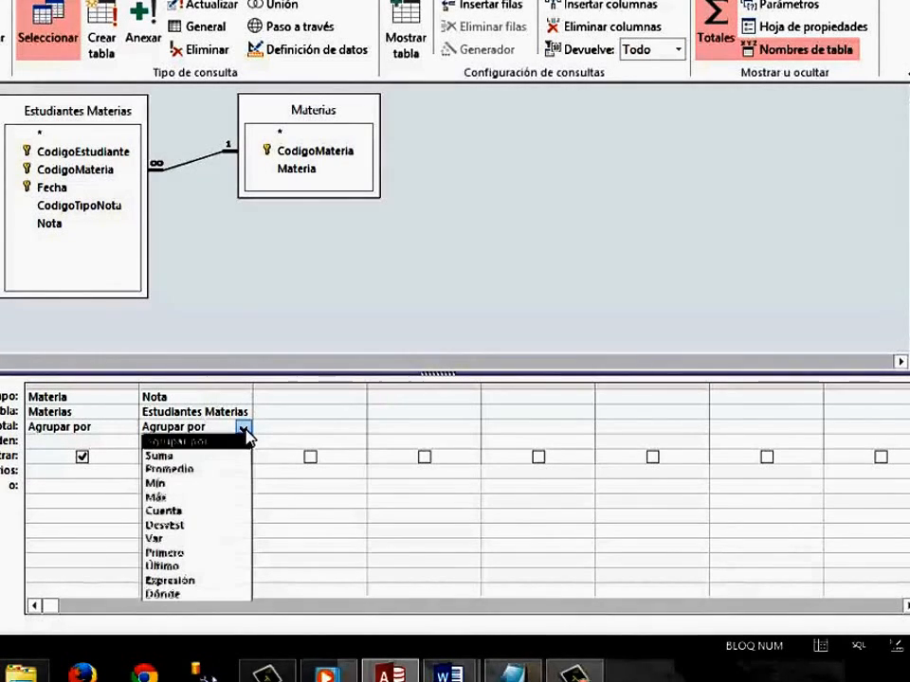
left_click(209, 484)
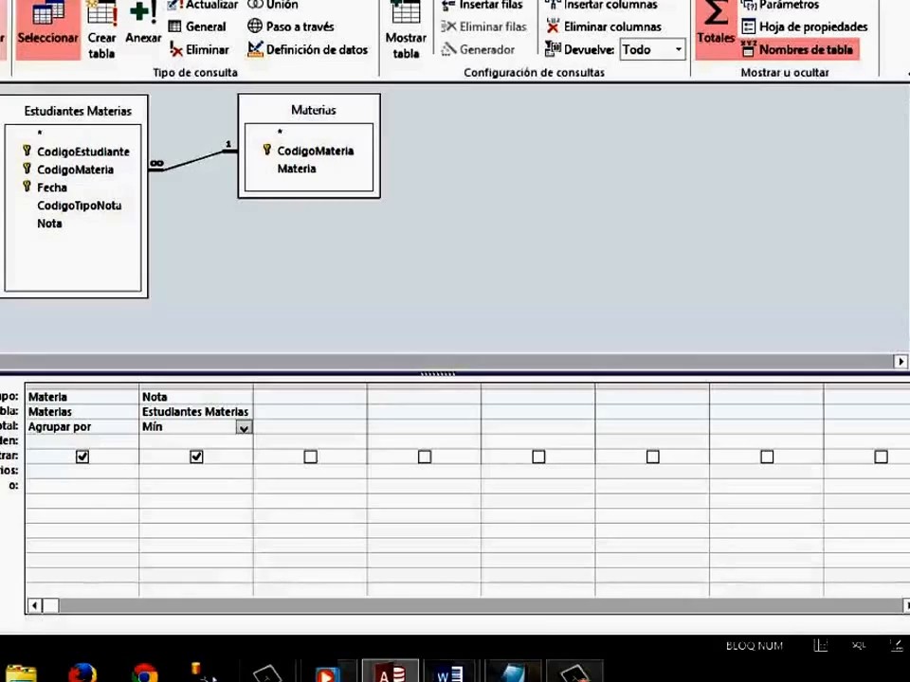
Run the query and review the minimum Nota for each subject.
left_click(2, 40)
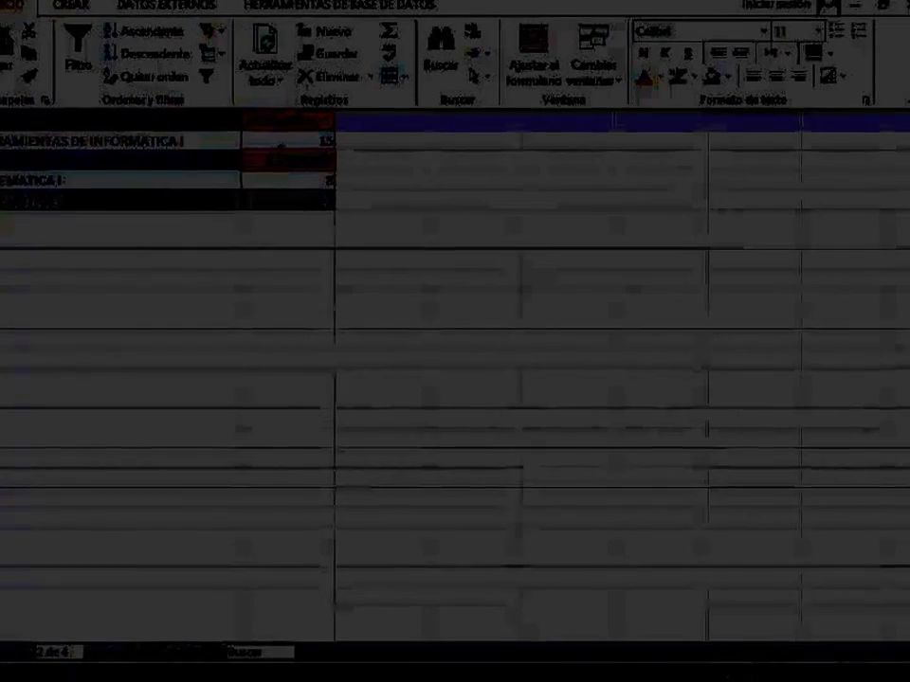
key("Down")
key("Down")
key("Down")
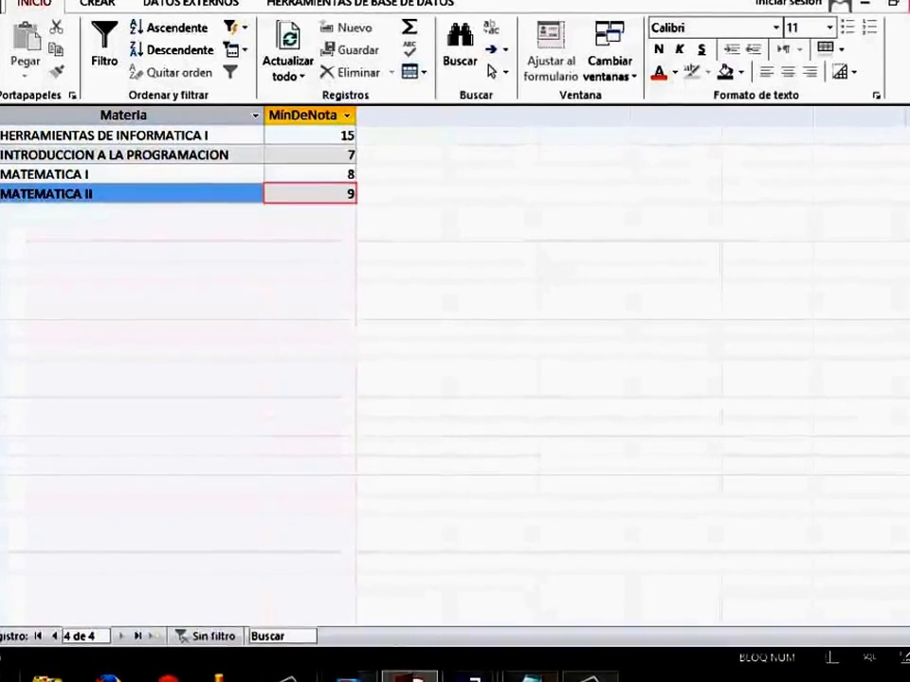
Close the minimum query results and agree to save the query's design changes.
left_click(909, 3)
left_click(513, 376)
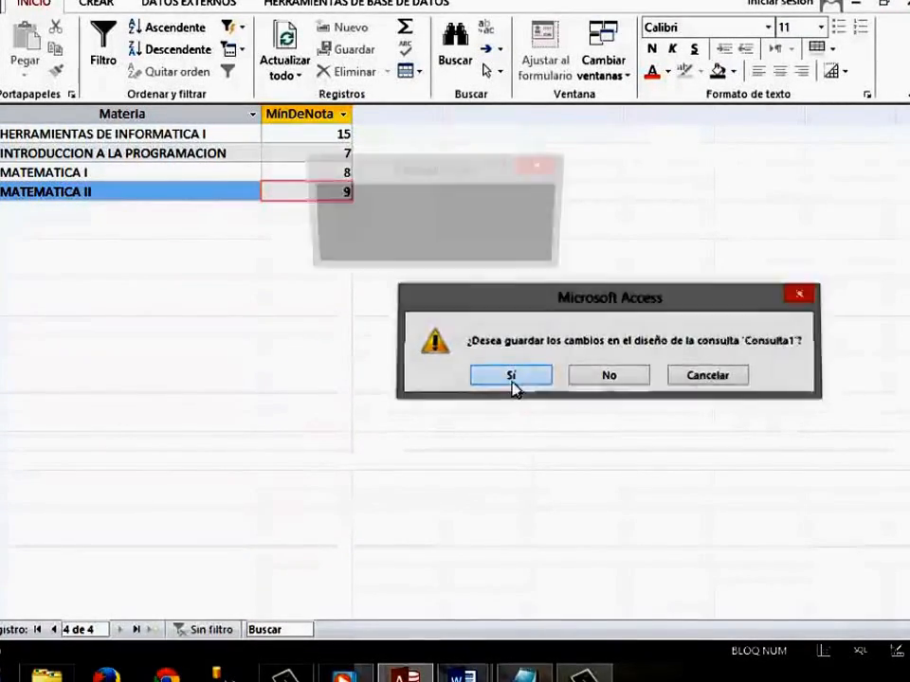
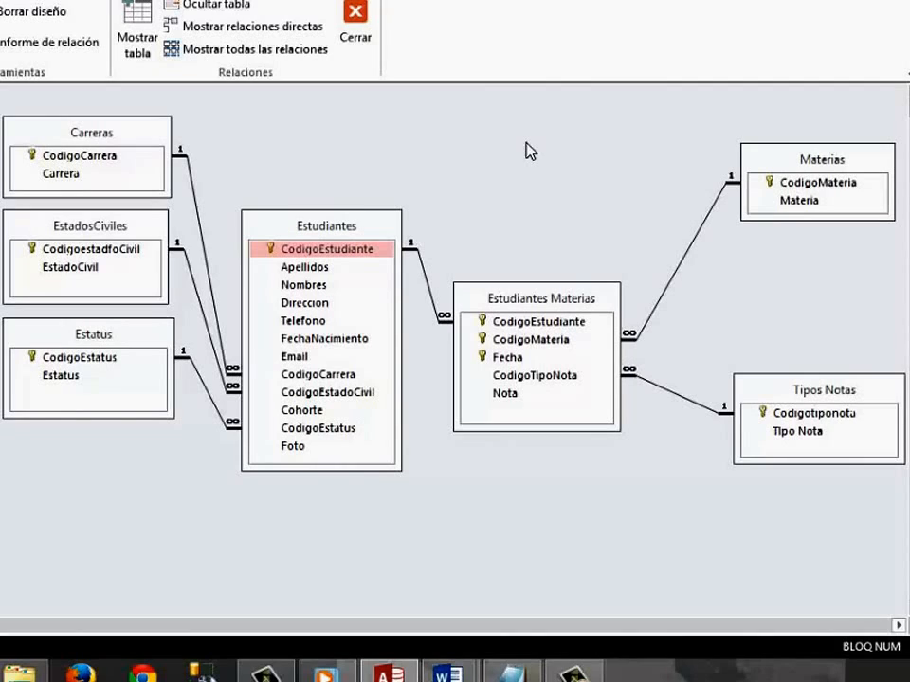
Examine in the relationships diagram which tables hold the Materia and Nota fields and how they are linked.
left_click(796, 201)
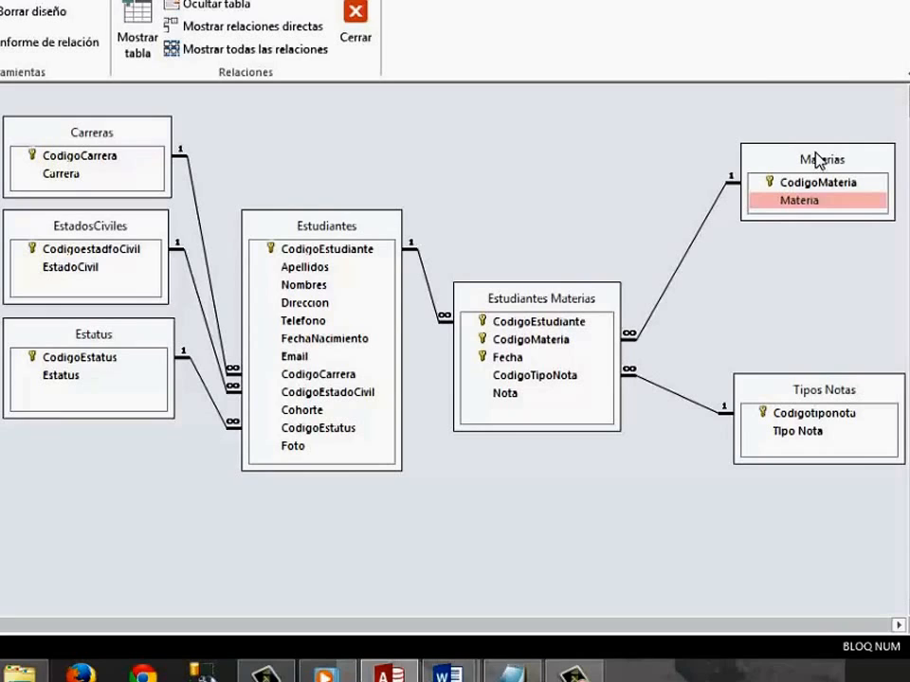
left_click(498, 396)
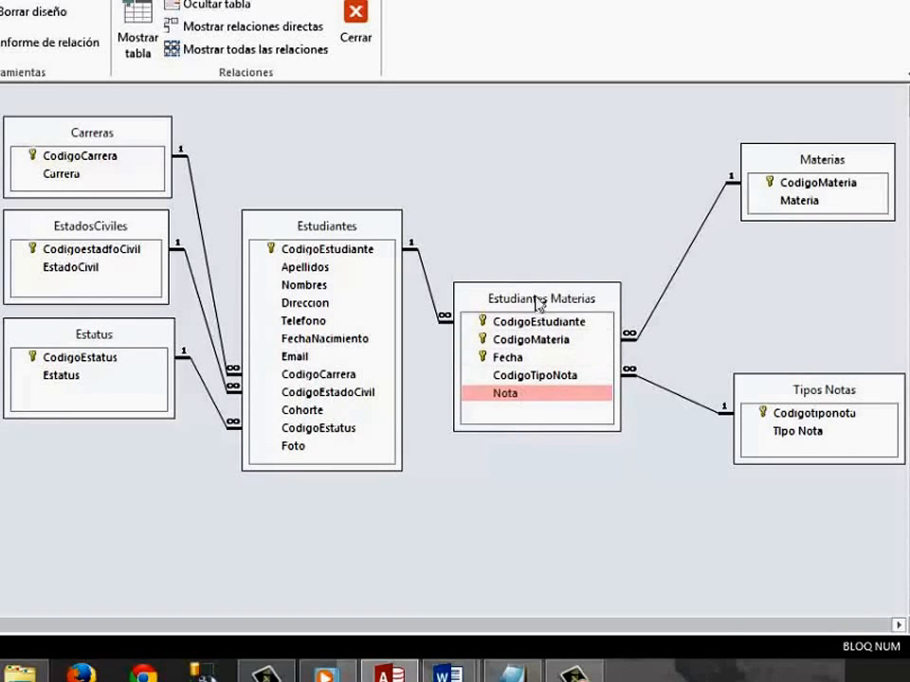
left_click(783, 203)
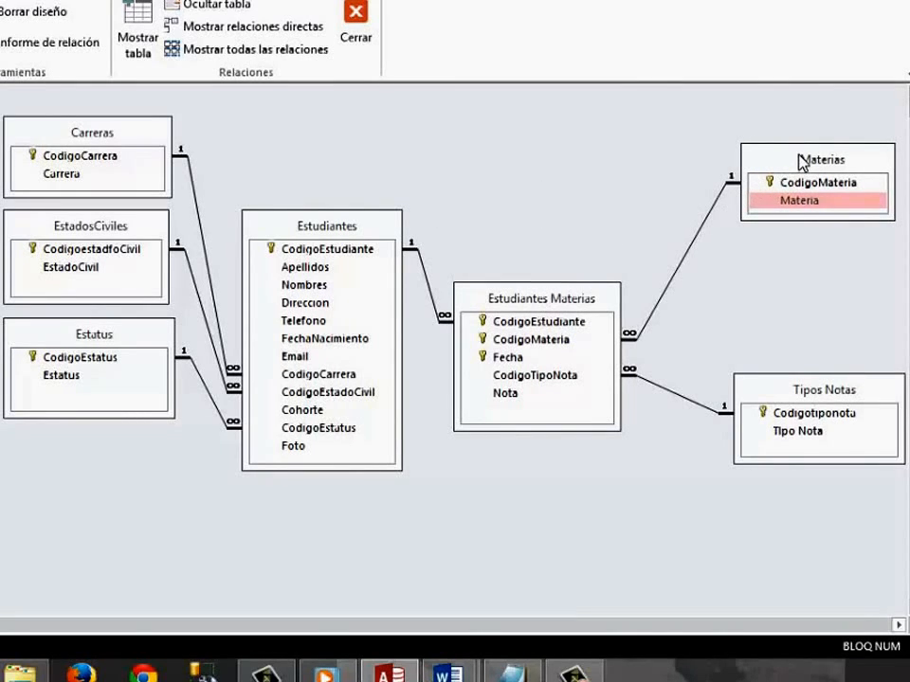
left_click(567, 308)
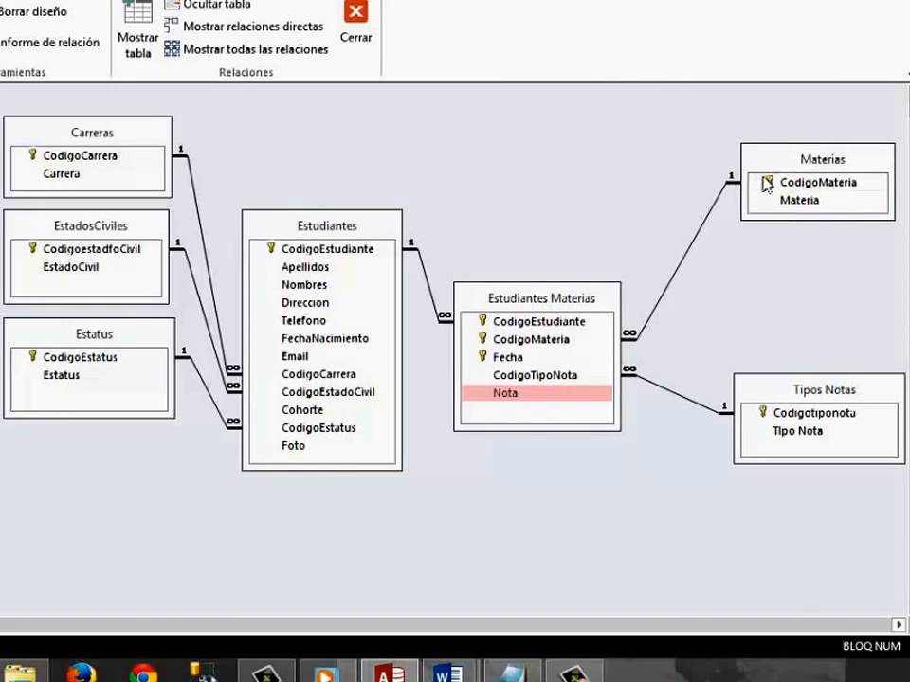
left_click(811, 166)
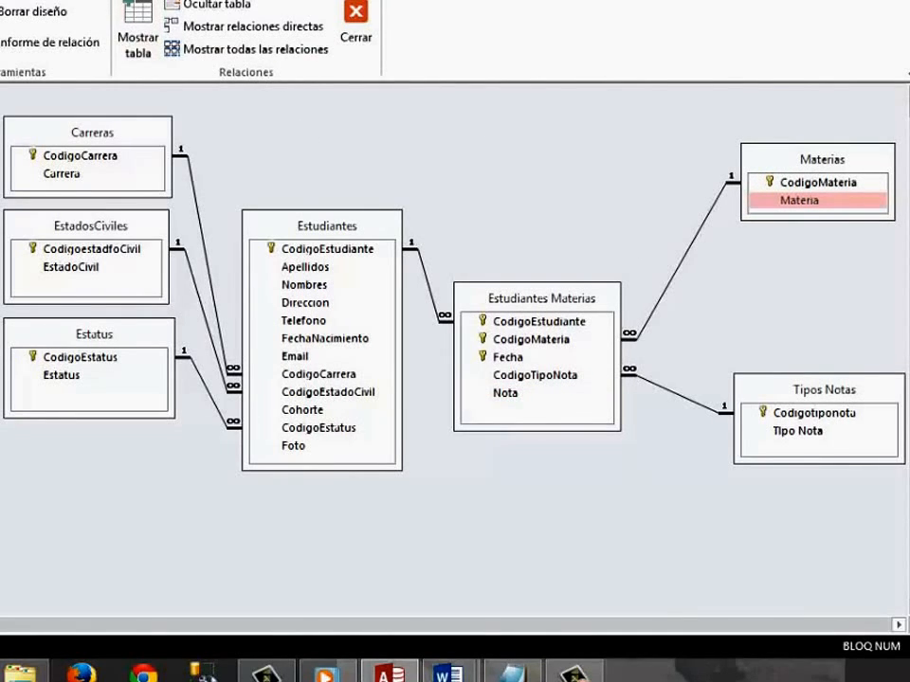
Create a new query in design view with the Estudiantes Materias and Materias tables.
left_click(60, 0)
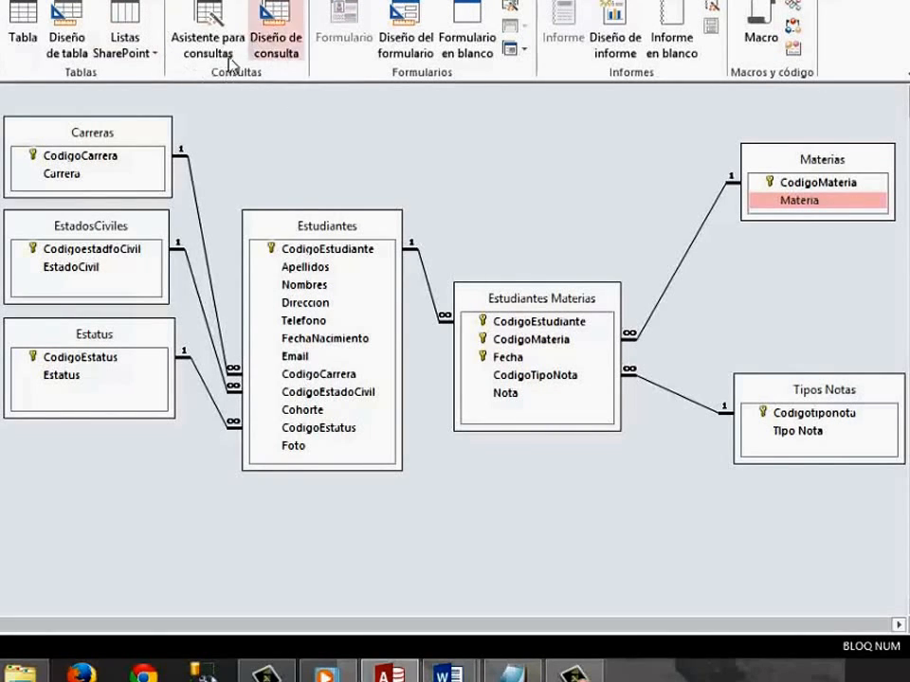
left_click(284, 63)
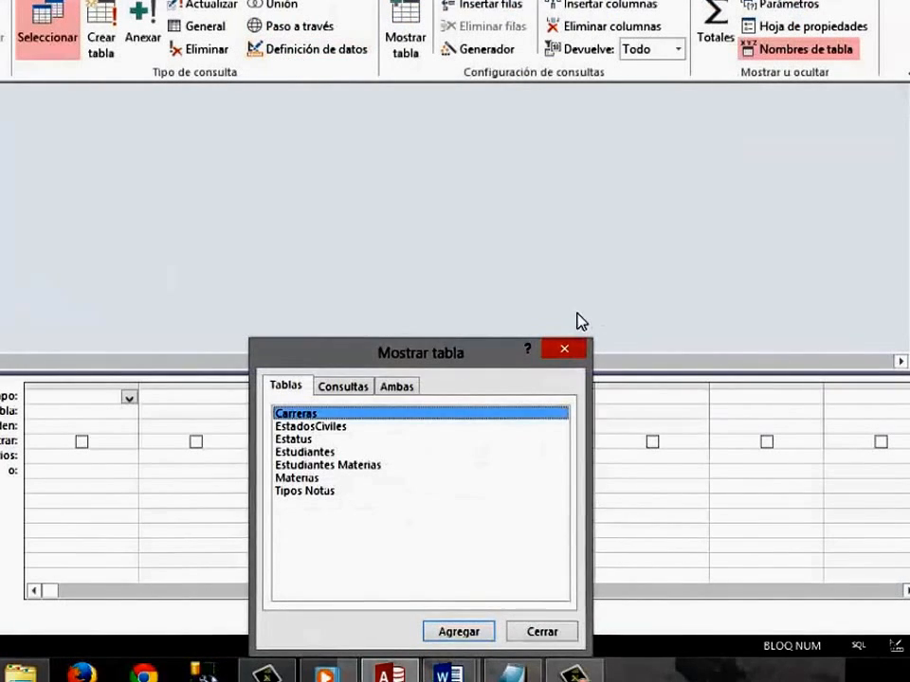
left_click_drag(453, 353, 518, 223)
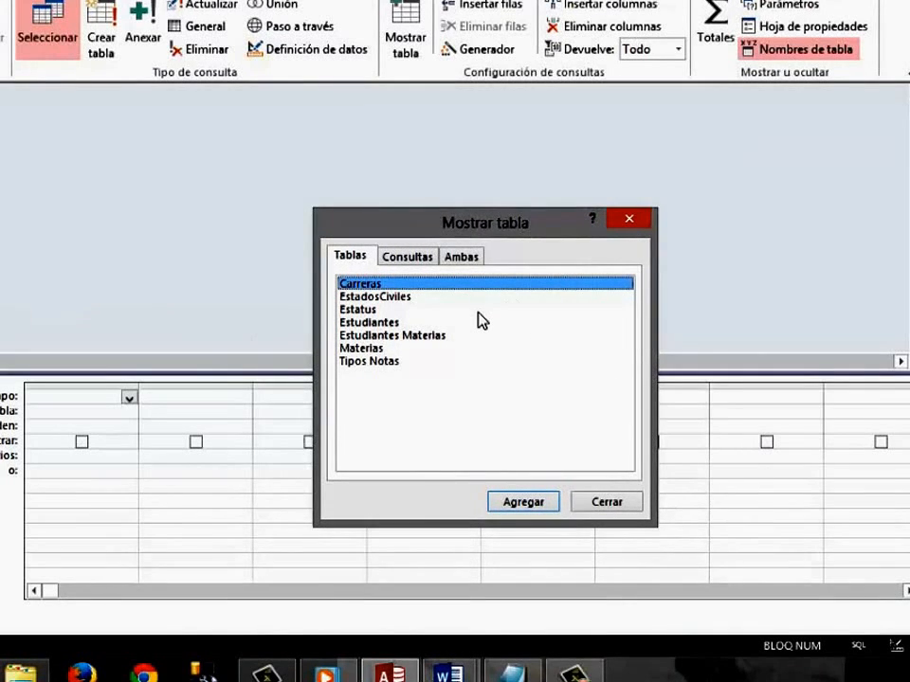
left_click(398, 336)
left_click(524, 497)
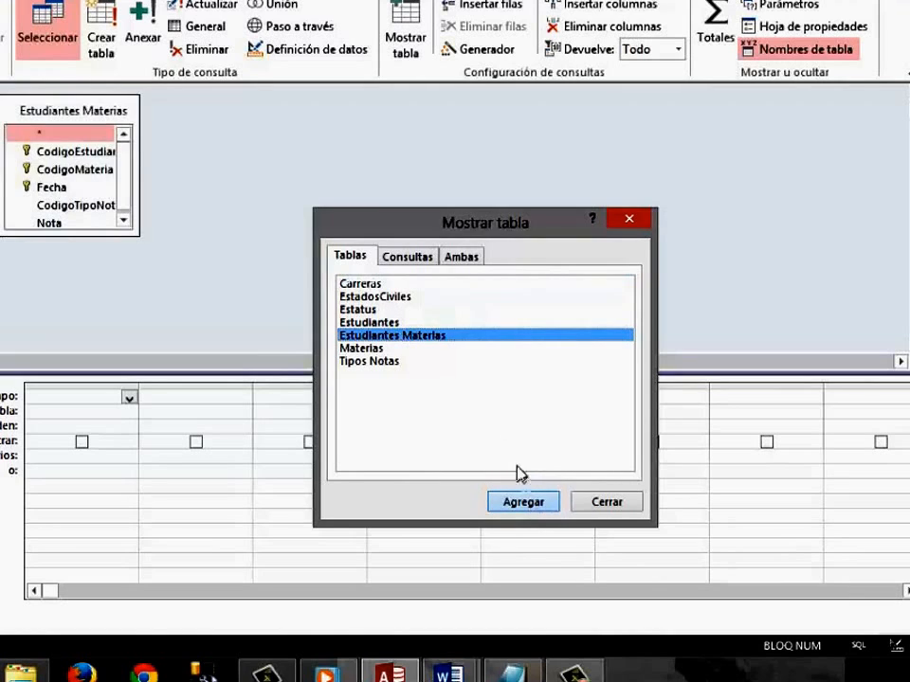
left_click(377, 349)
left_click(528, 503)
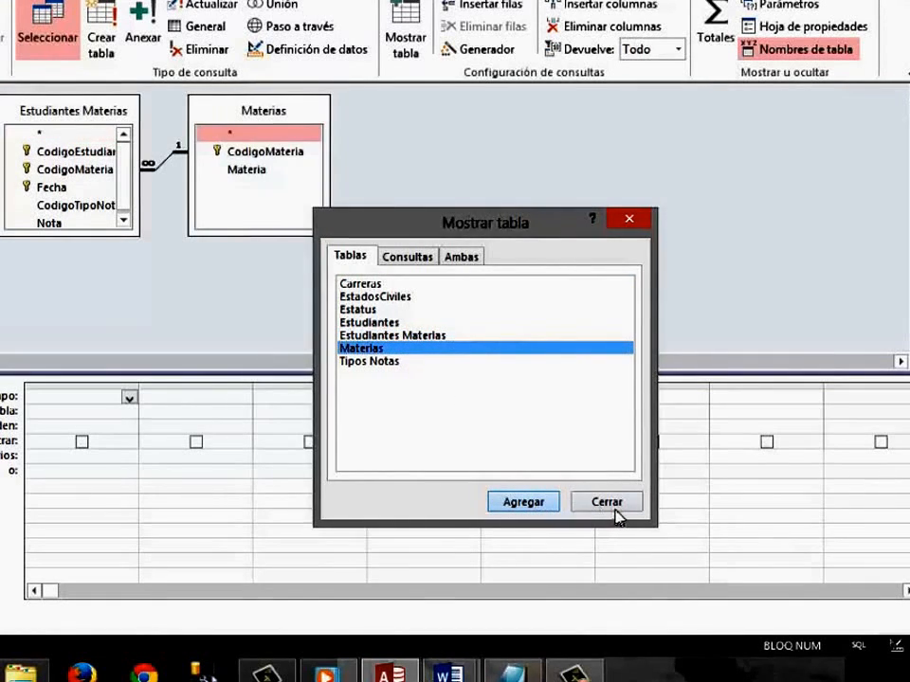
left_click(612, 507)
Enlarge both table field lists and add Materia and Nota as the query columns.
left_click_drag(290, 236, 294, 302)
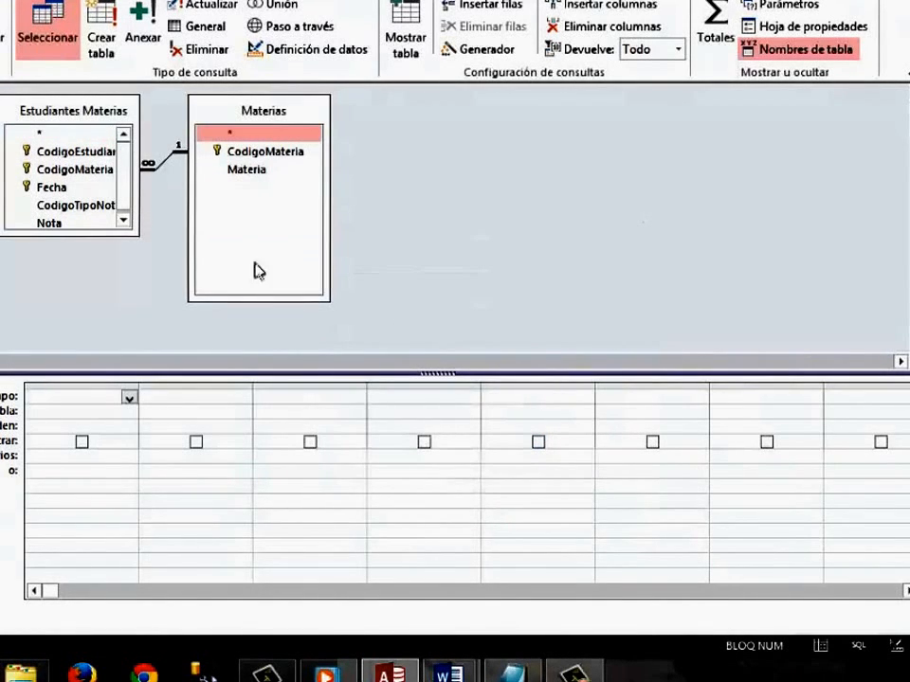
left_click_drag(120, 233, 136, 265)
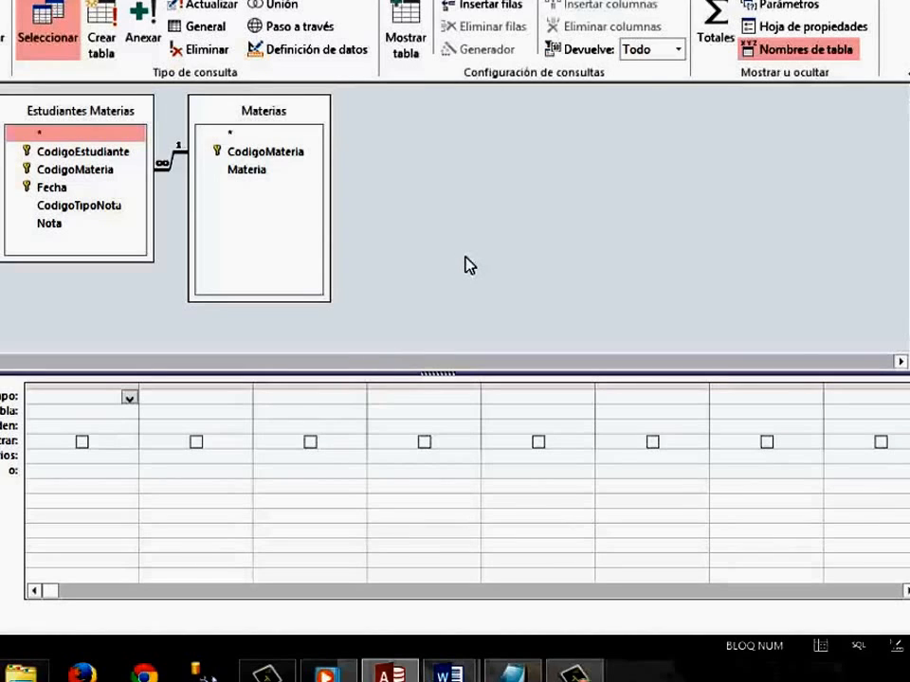
double_click(268, 171)
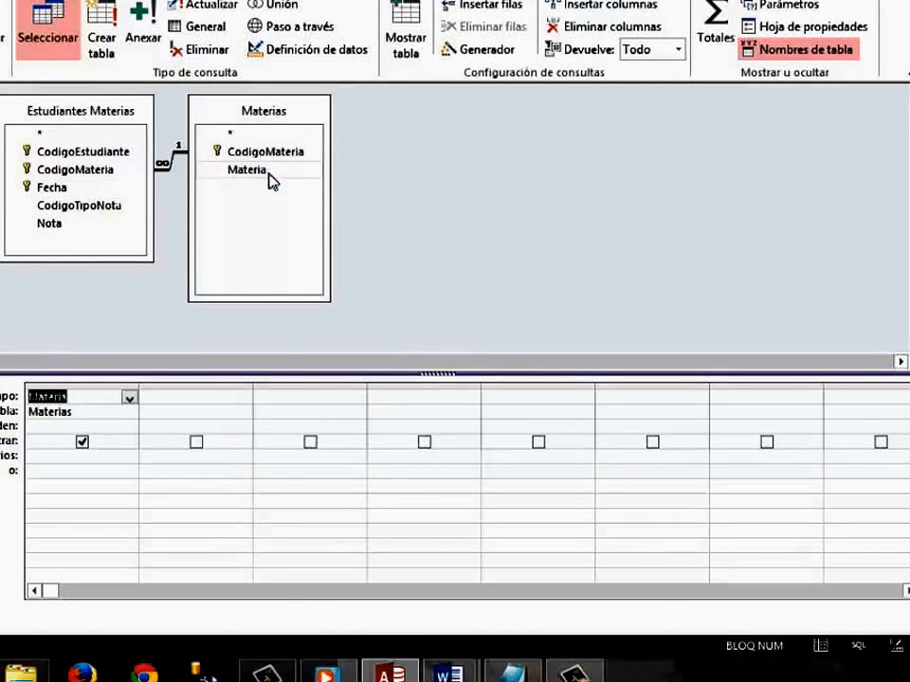
double_click(59, 224)
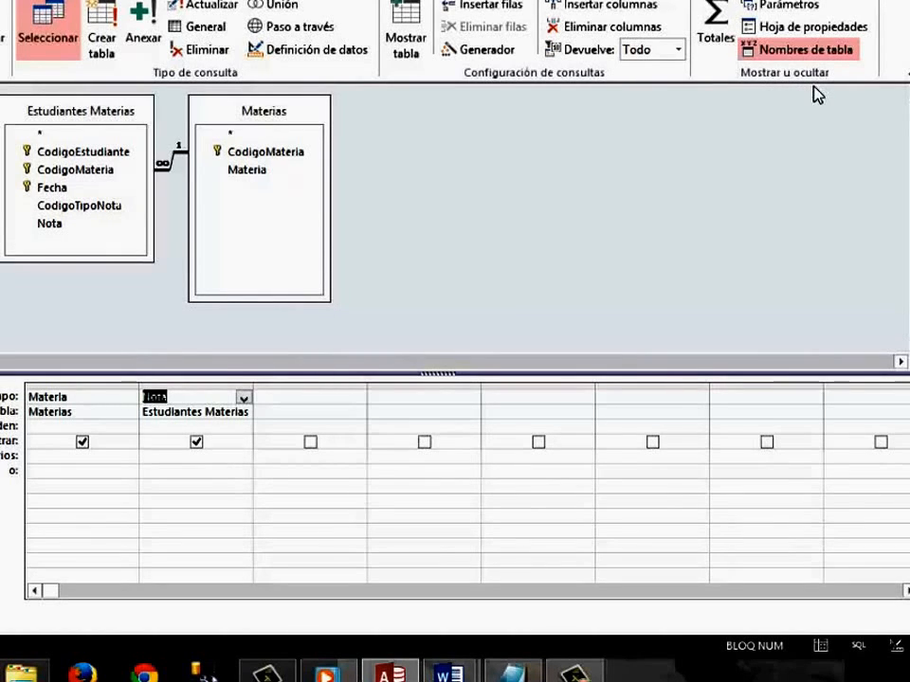
Show the totals row and set the Nota column to Máx, leaving Materia as Agrupar por.
left_click(717, 40)
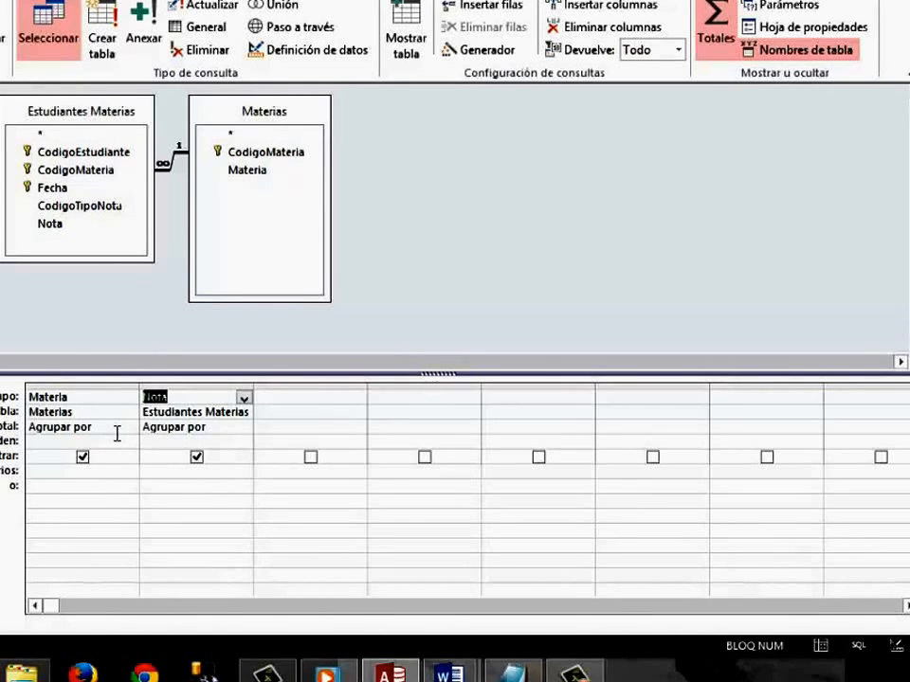
left_click(84, 428)
left_click(31, 431)
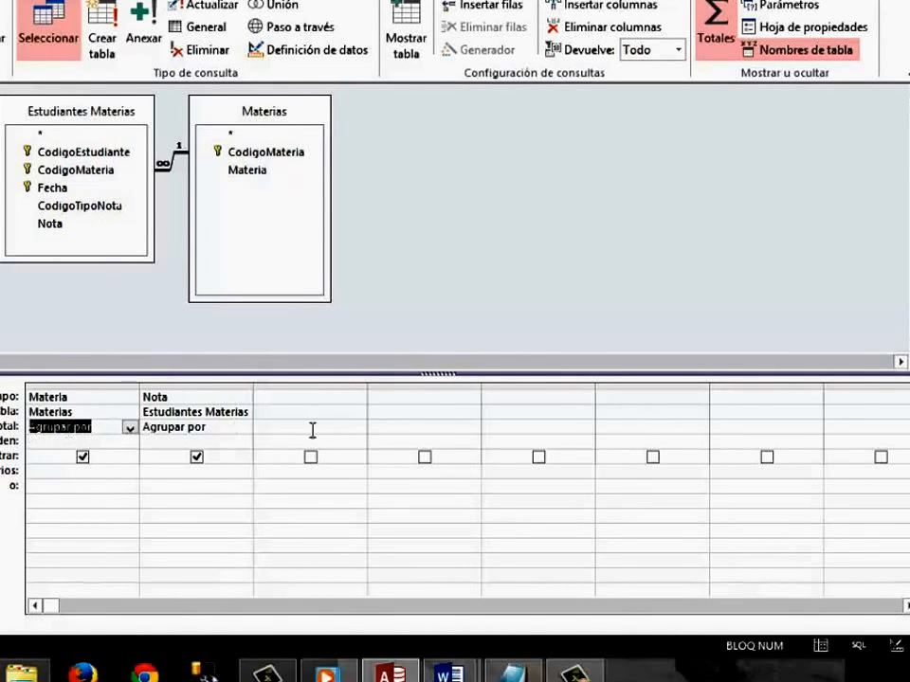
left_click(244, 432)
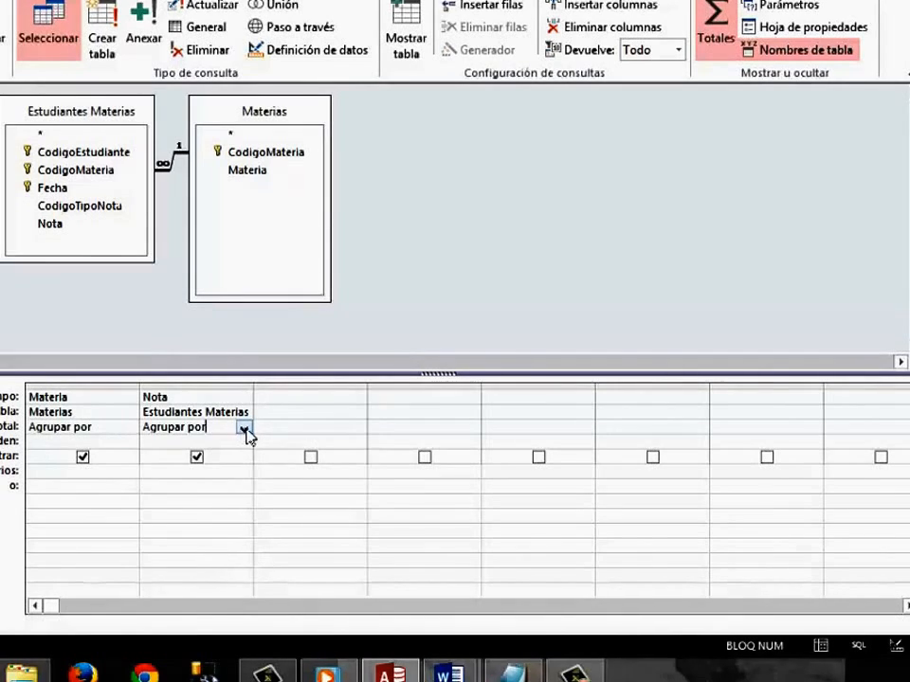
left_click(245, 431)
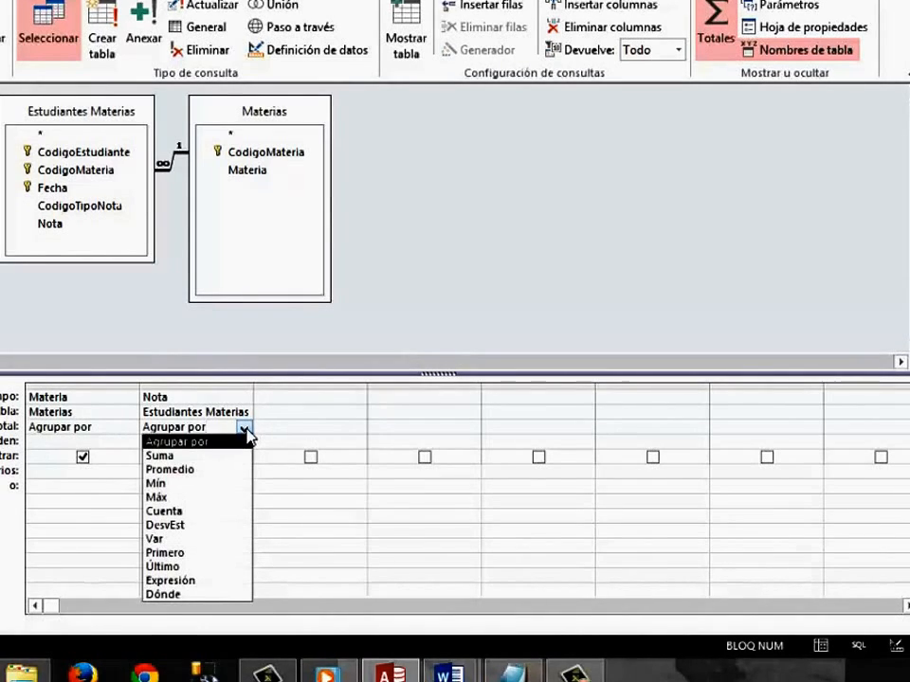
left_click(191, 496)
left_click(413, 315)
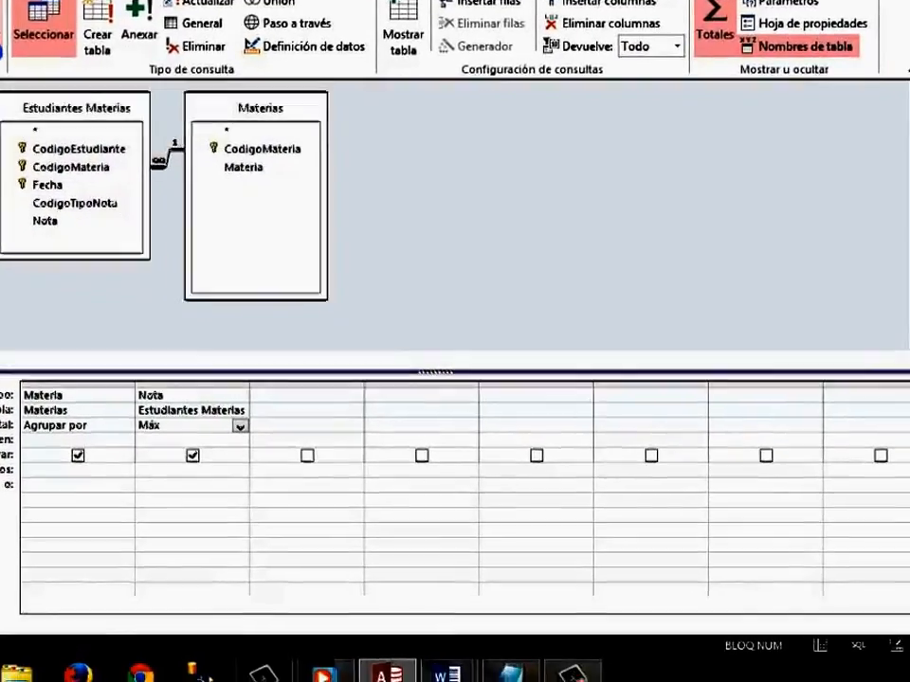
Run the maximum Nota query and close its results, agreeing to save the design changes.
left_click(25, 65)
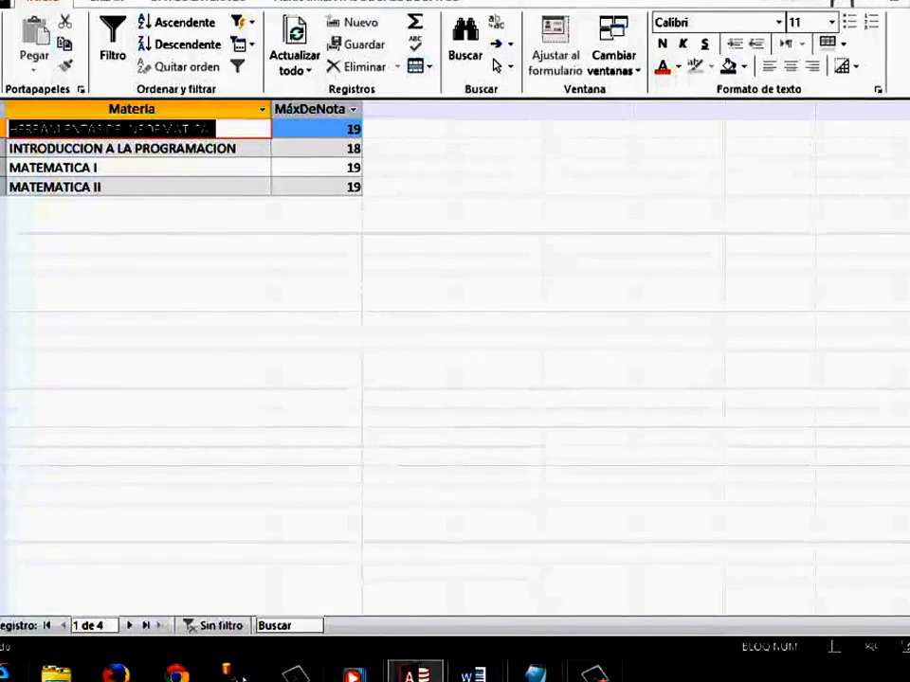
left_click(906, 4)
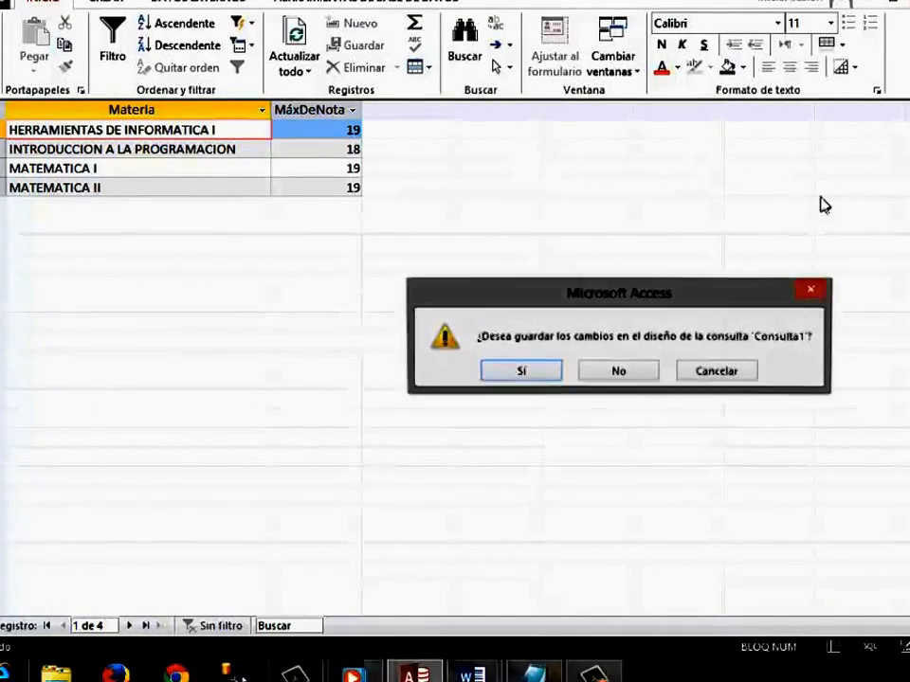
left_click(525, 374)
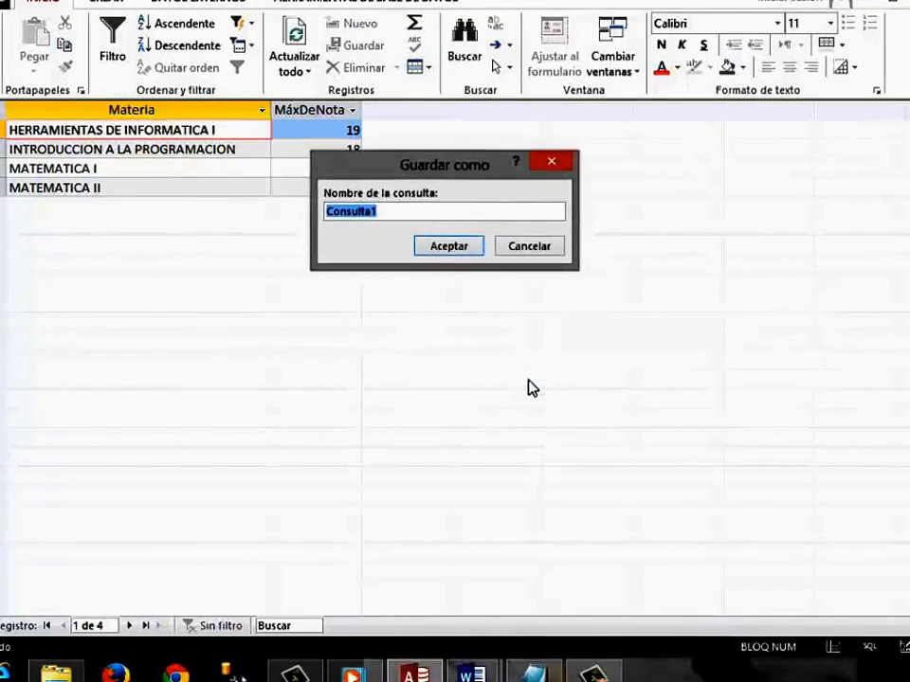